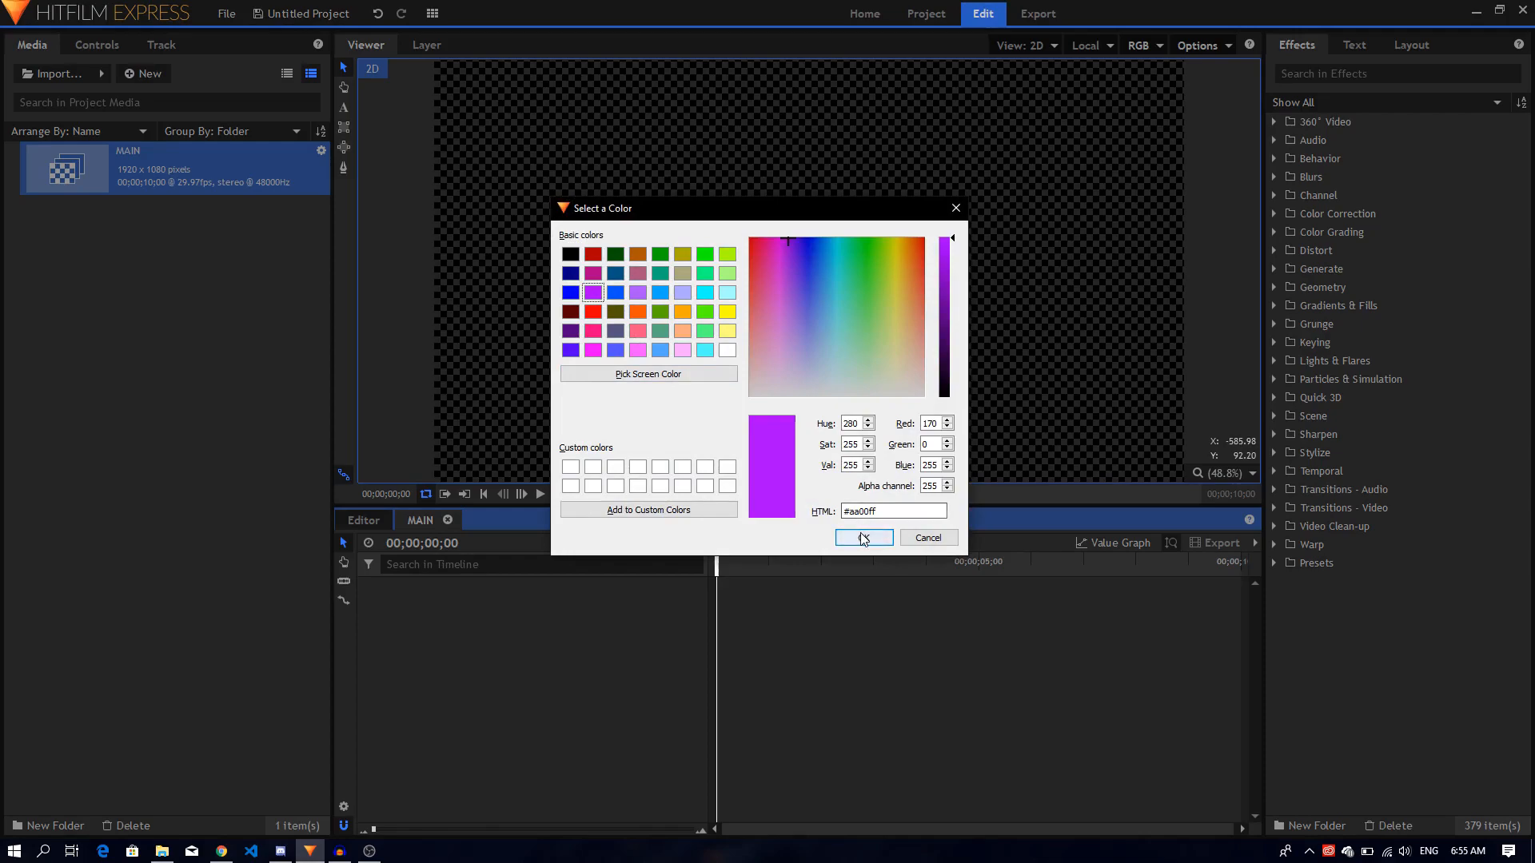
Create the purple #aa00ff plane named BAR and scale it to 63% width and 13% height with the proportions unlinked
click(865, 493)
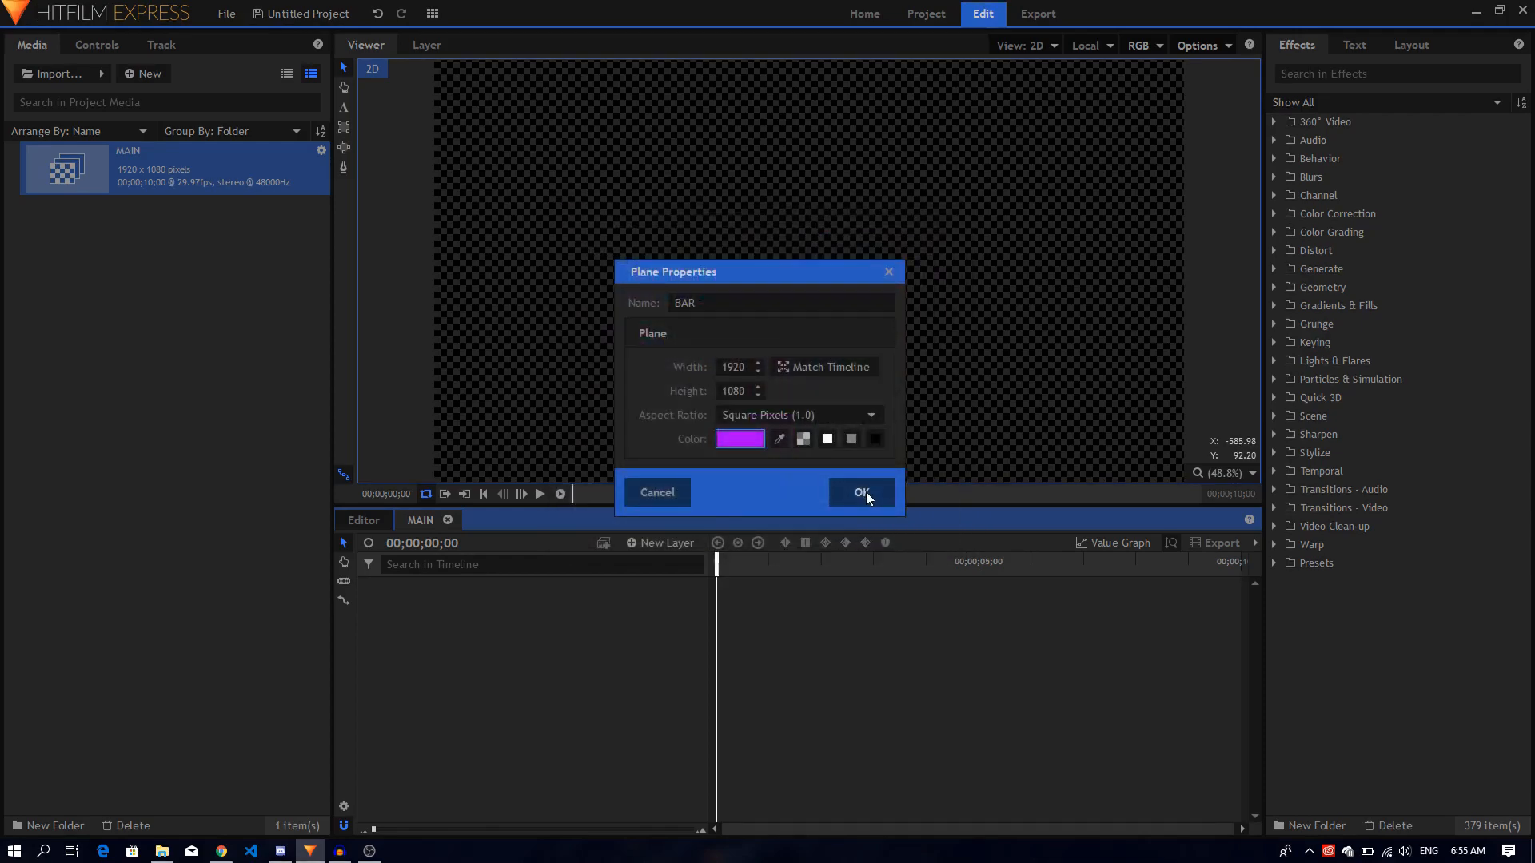
click(366, 587)
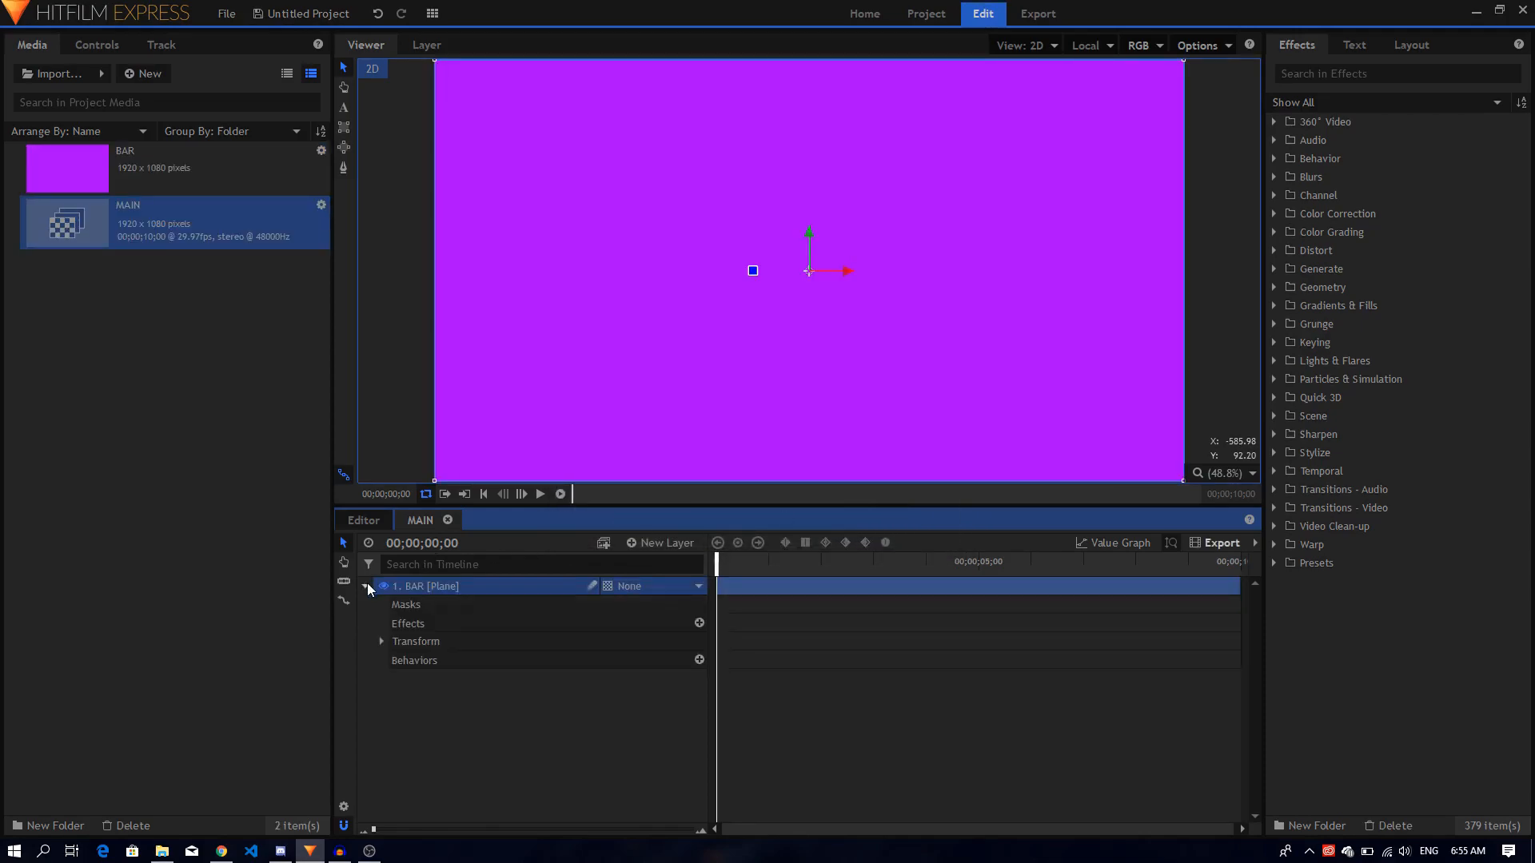
click(381, 642)
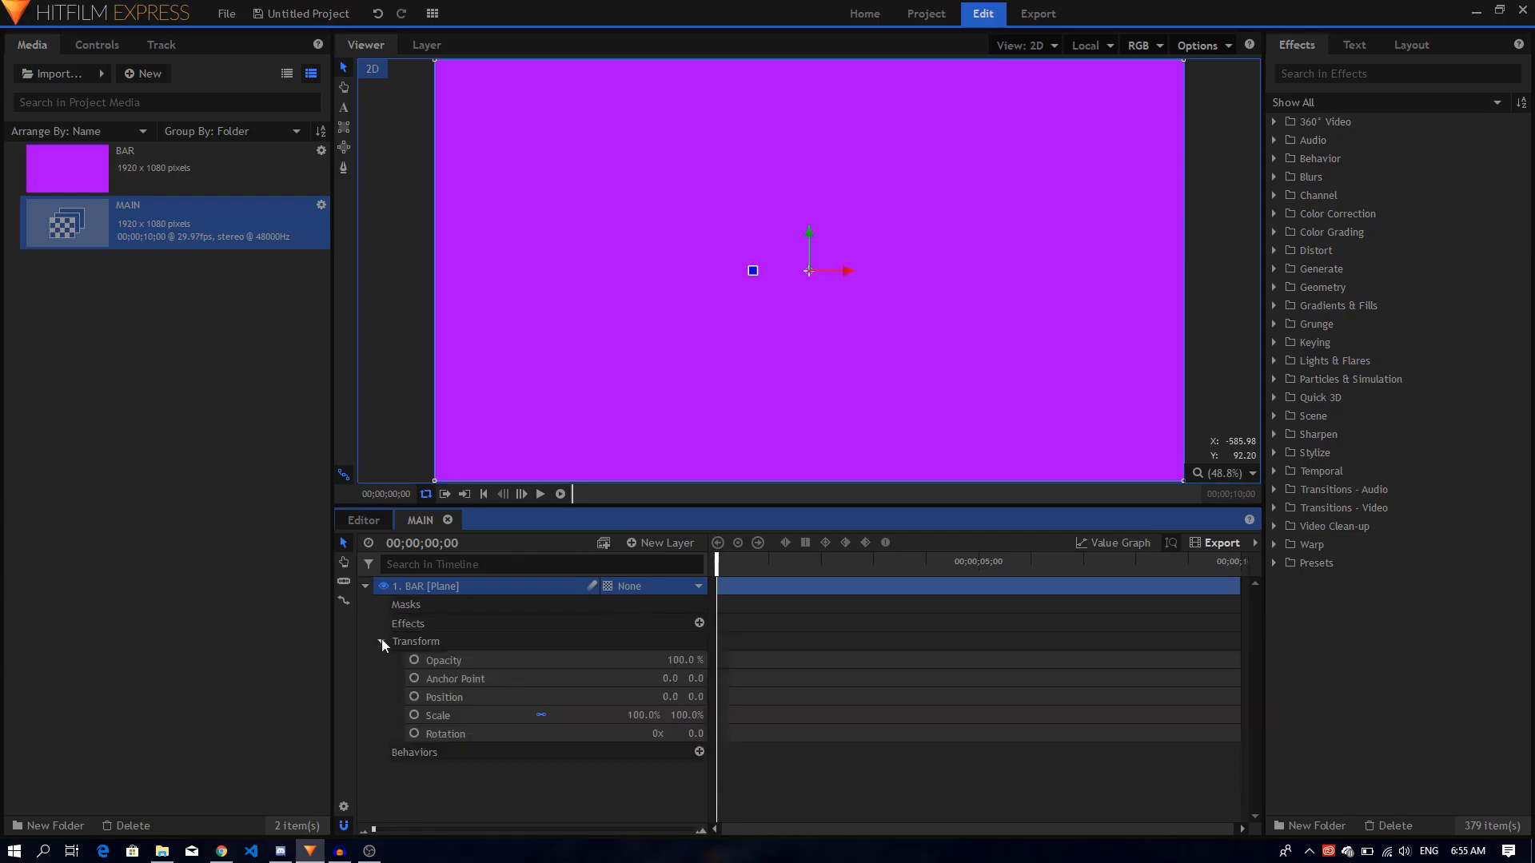
click(545, 715)
drag(697, 721, 630, 715)
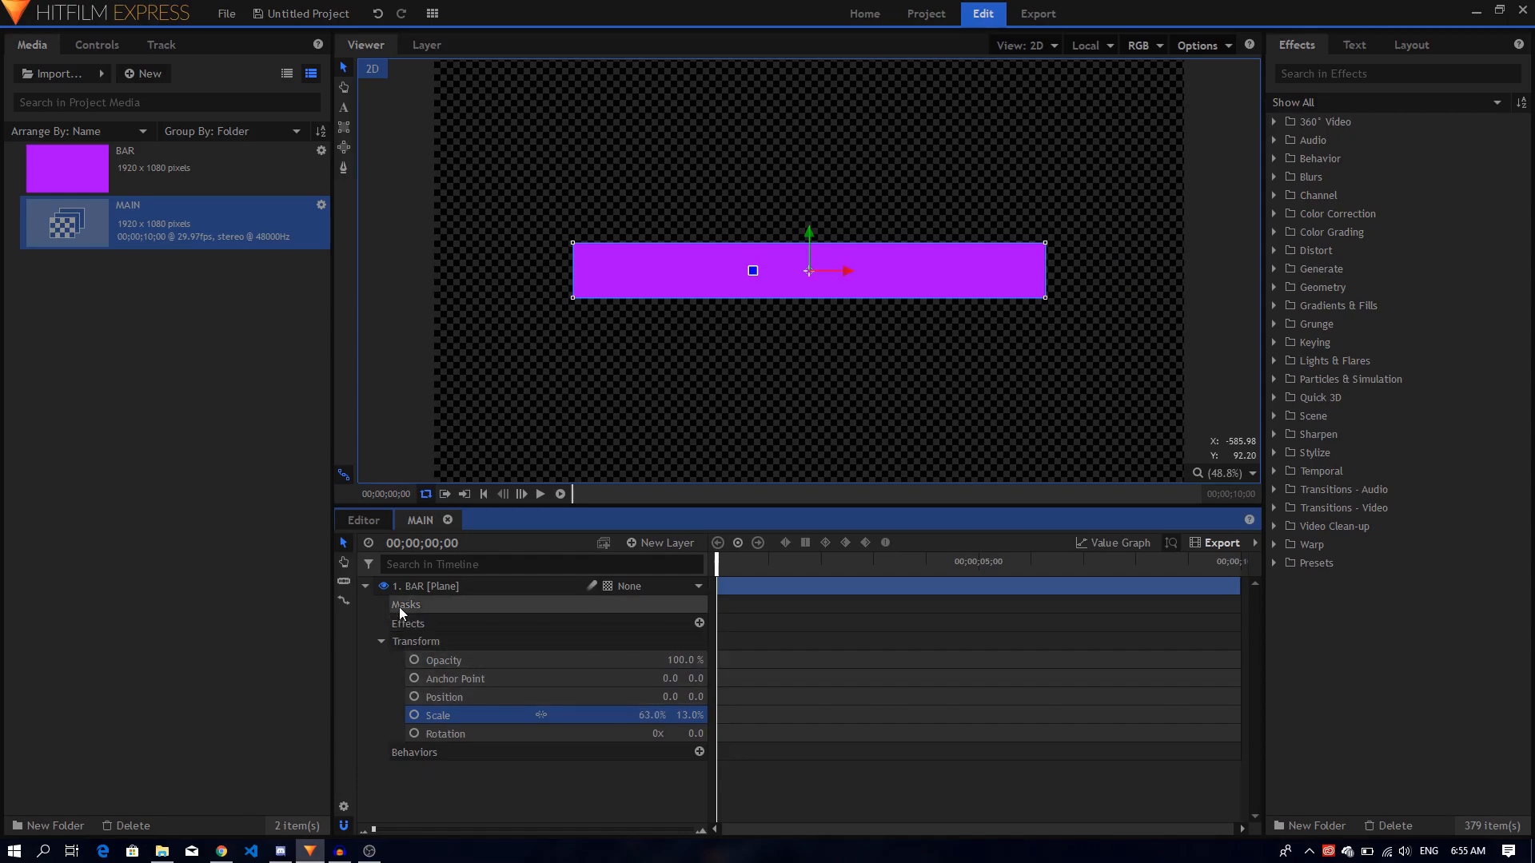
click(366, 586)
Duplicate the BAR layer and set the original lower BAR layer's opacity to 35%
click(430, 592)
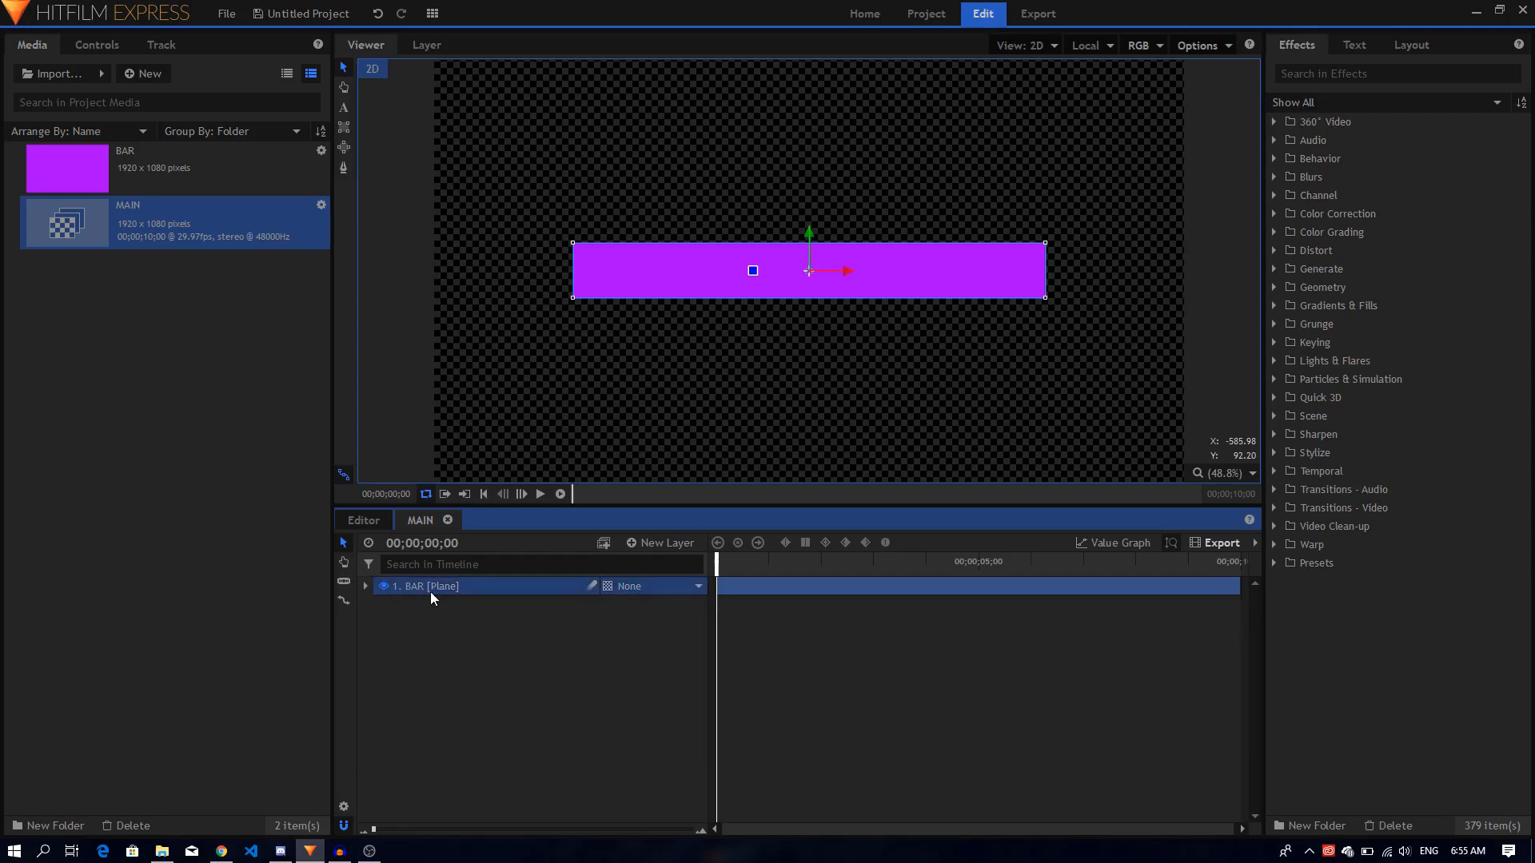
key(ctrl+d)
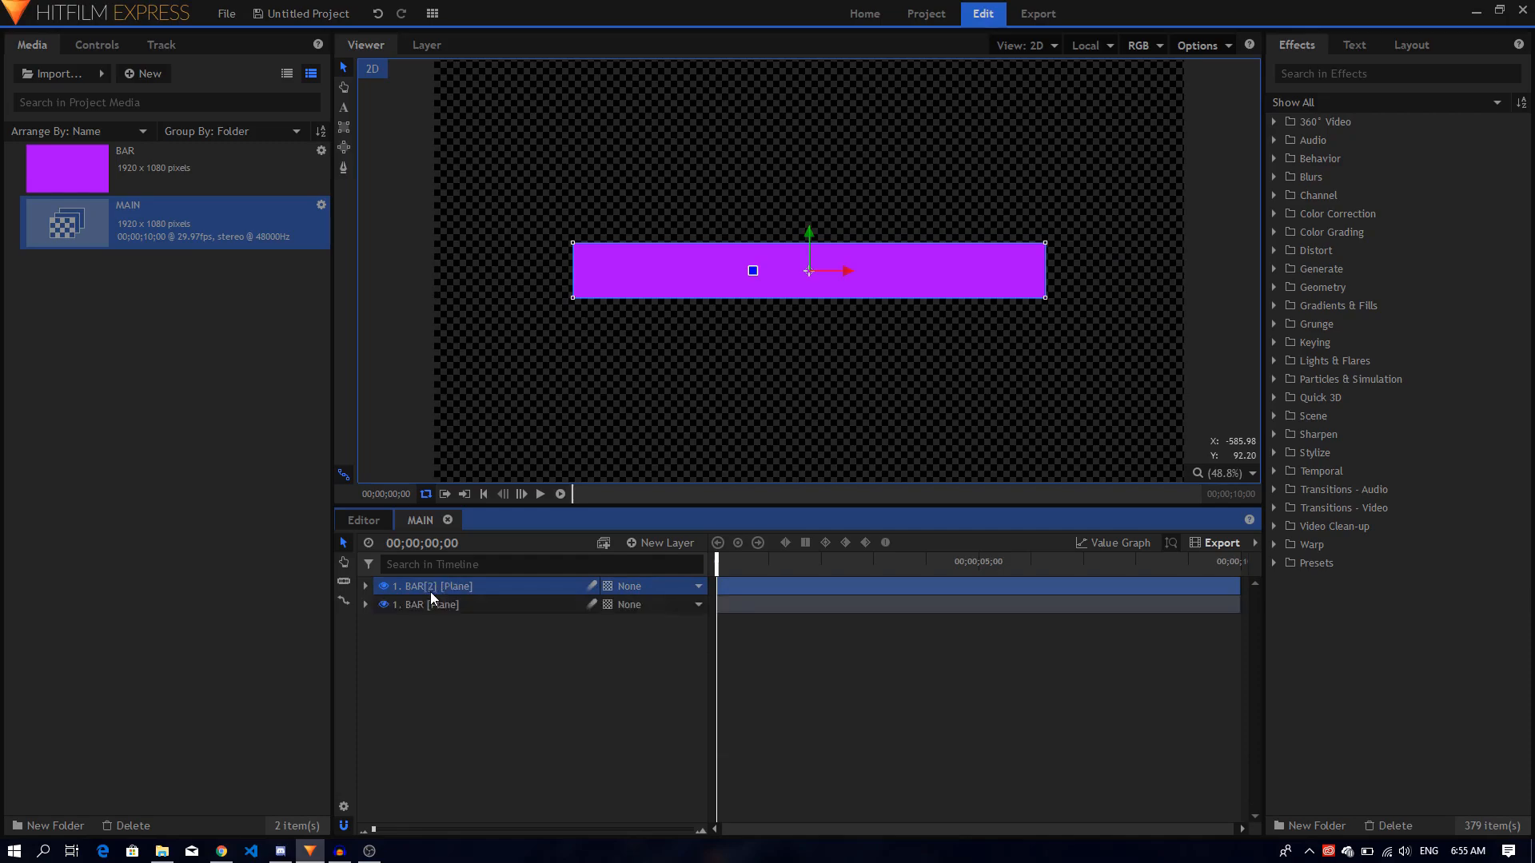
click(367, 604)
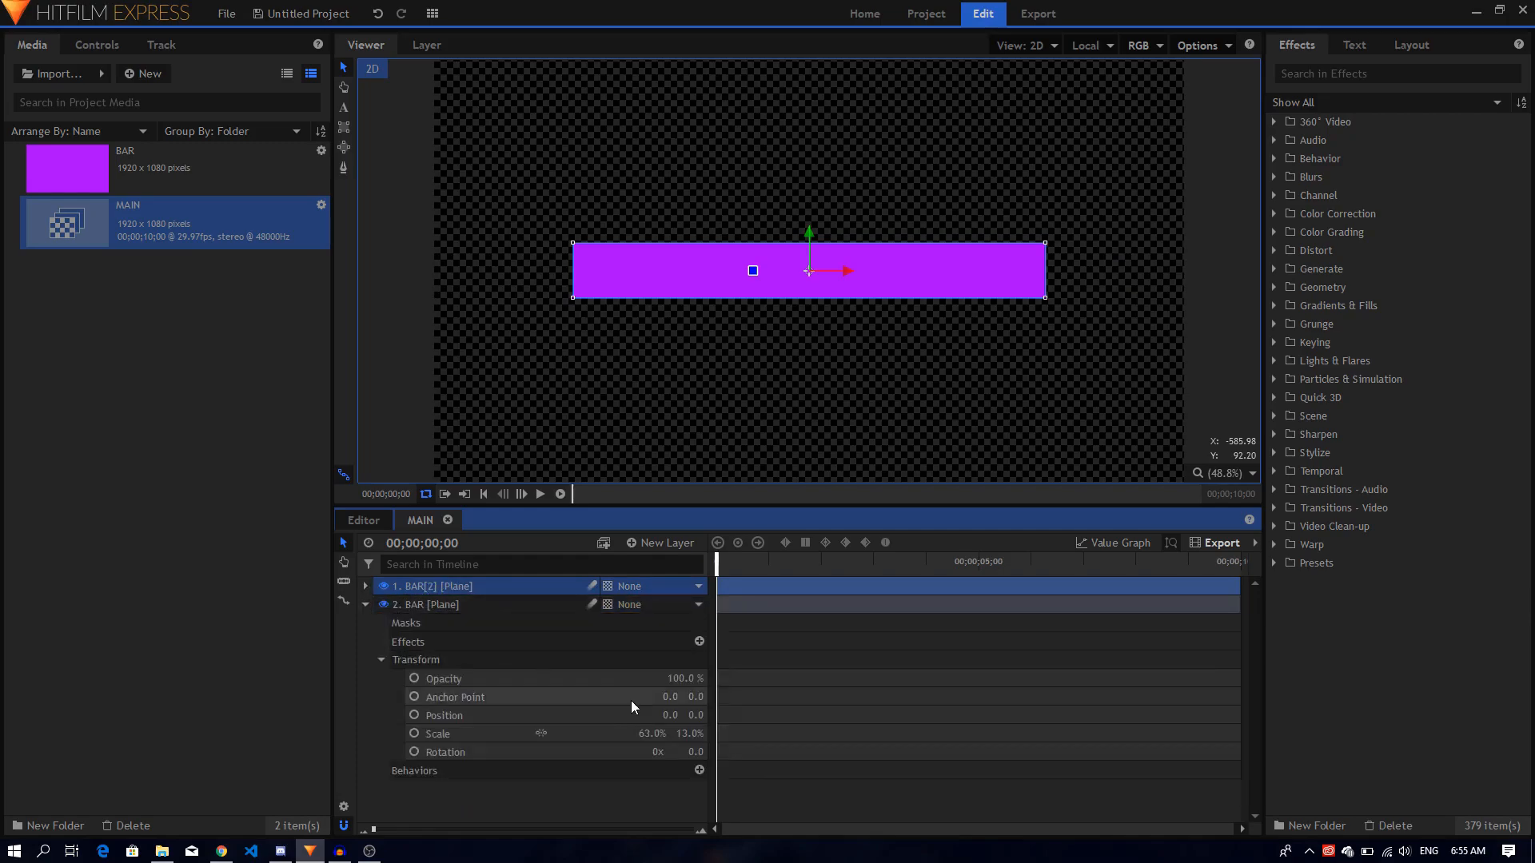
drag(682, 678, 657, 678)
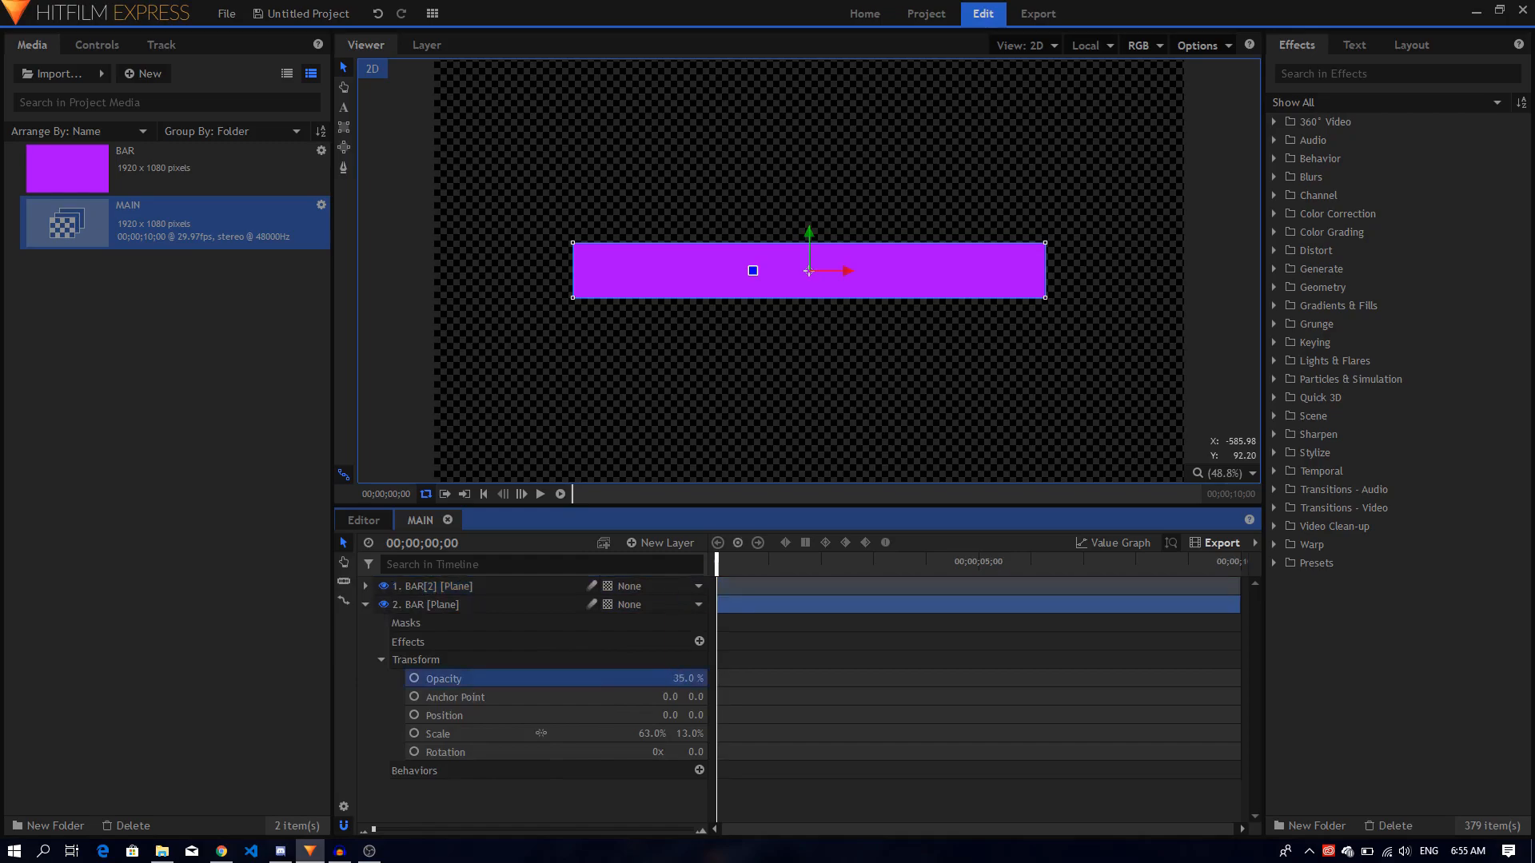
click(365, 605)
Set the duplicated bar layer's anchor point X to -960 so it sits on the bar's left edge
click(424, 590)
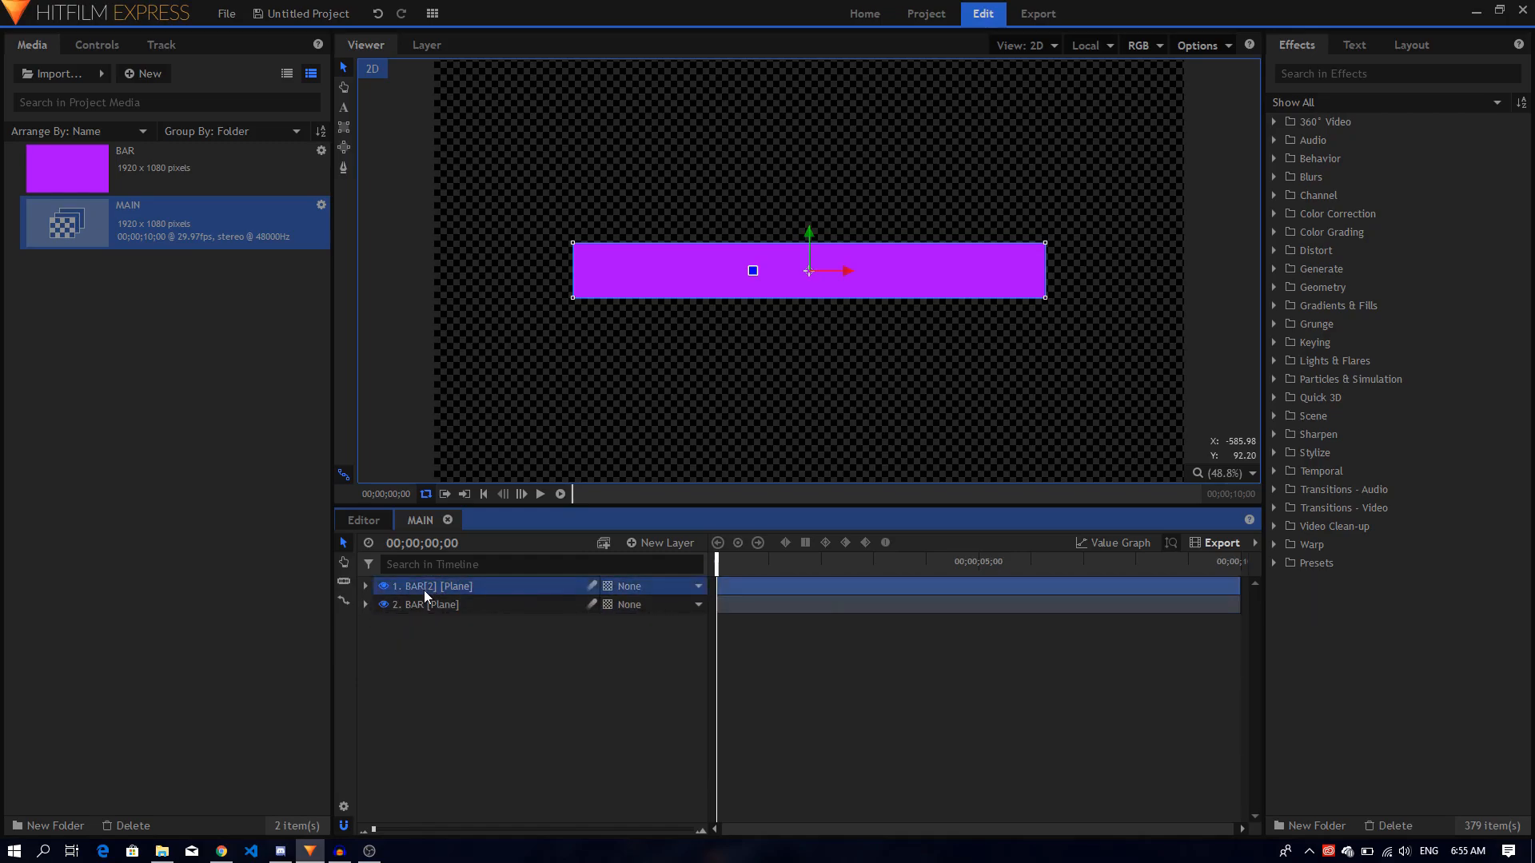
click(366, 586)
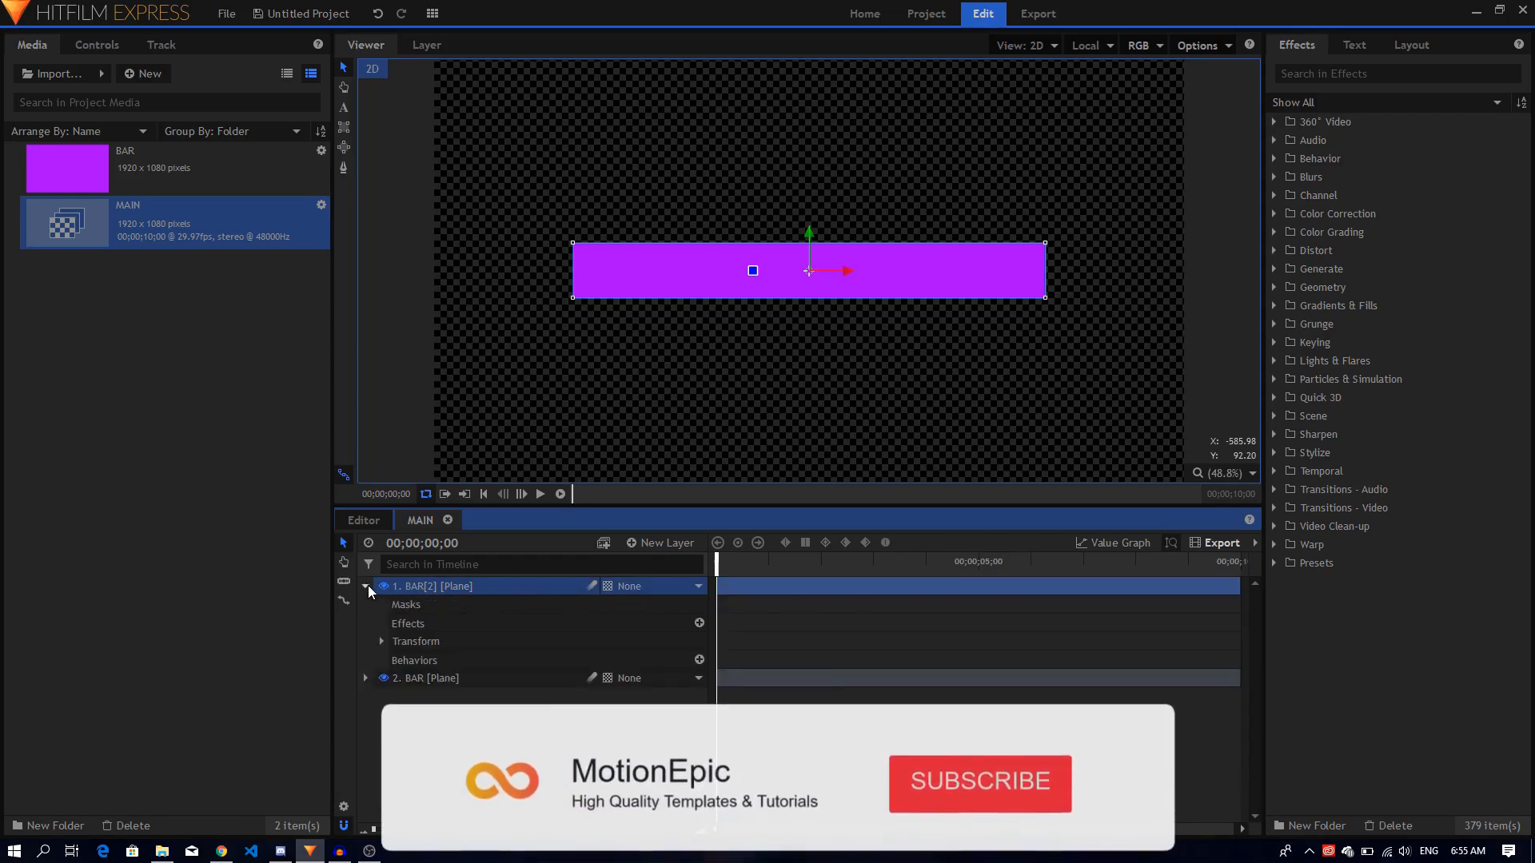
click(382, 641)
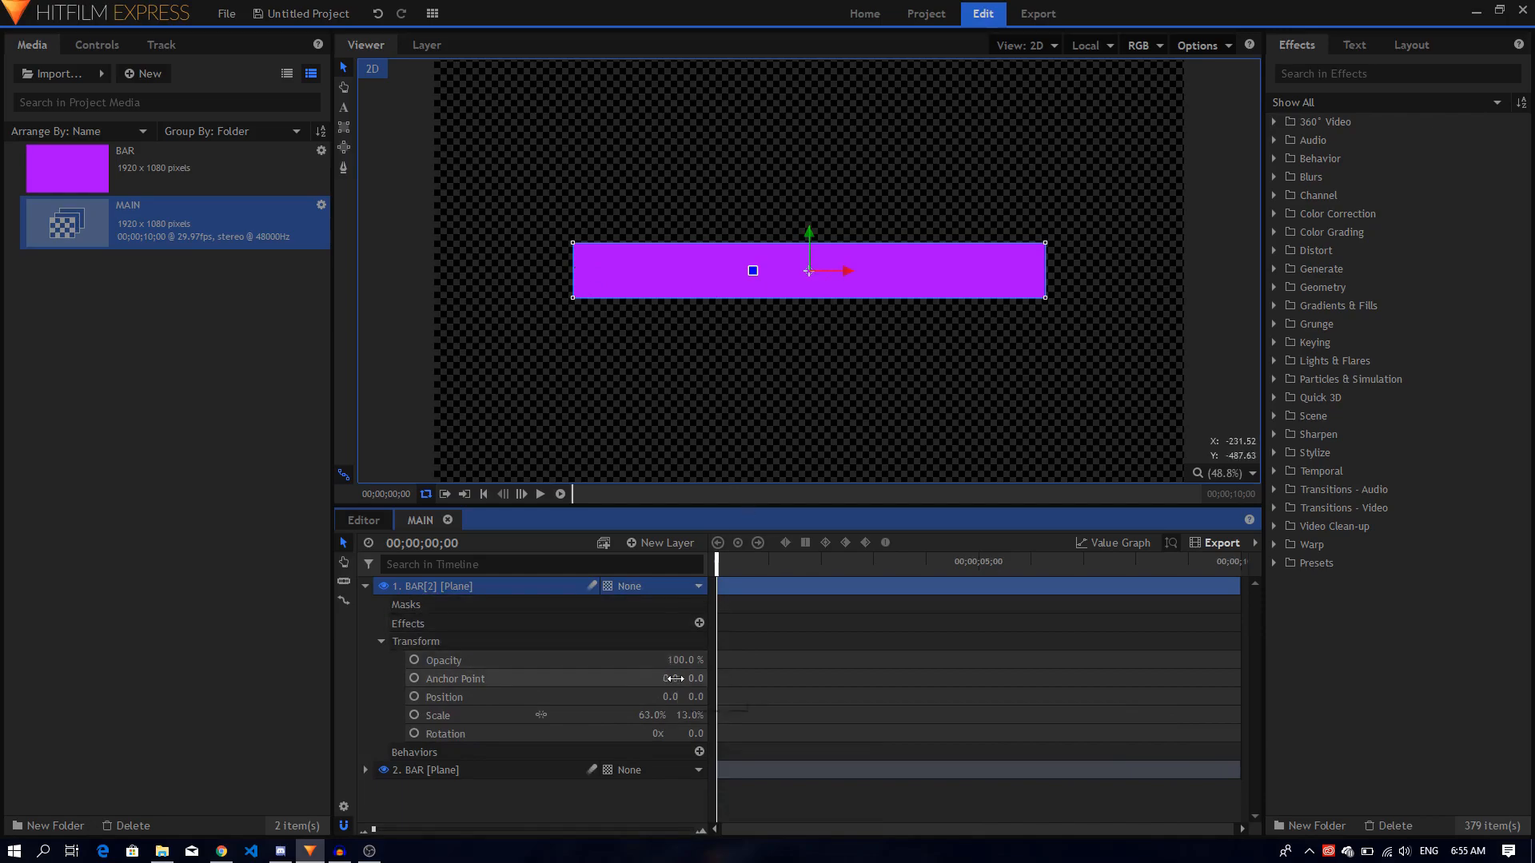
drag(674, 678, 595, 678)
click(676, 678)
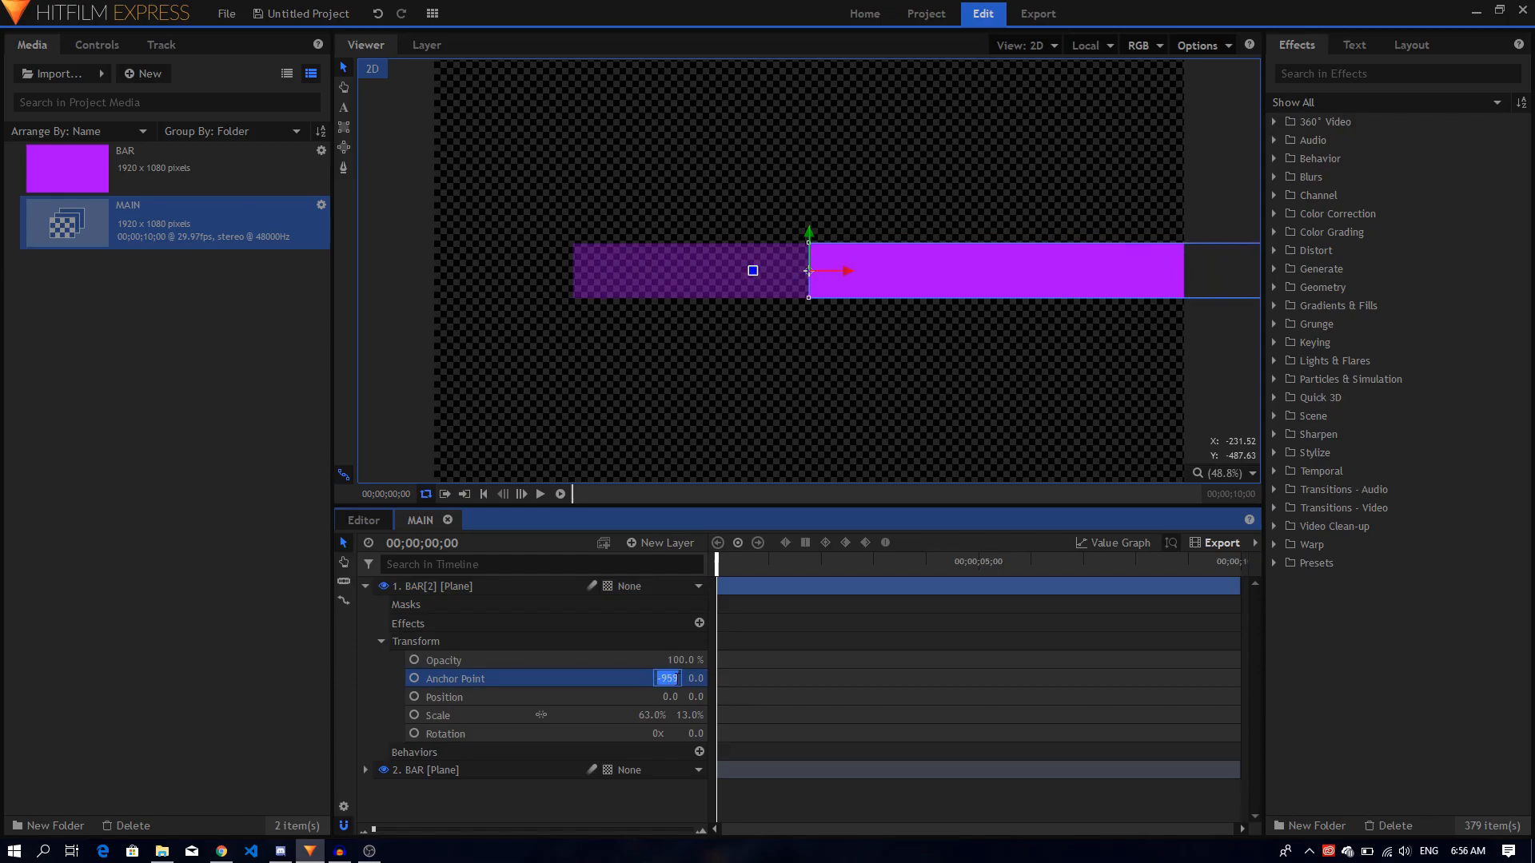
key(Return)
Move the duplicated bar horizontally to position X -600, lining it up with the original bar's left edge
drag(671, 697, 657, 697)
drag(787, 271, 577, 271)
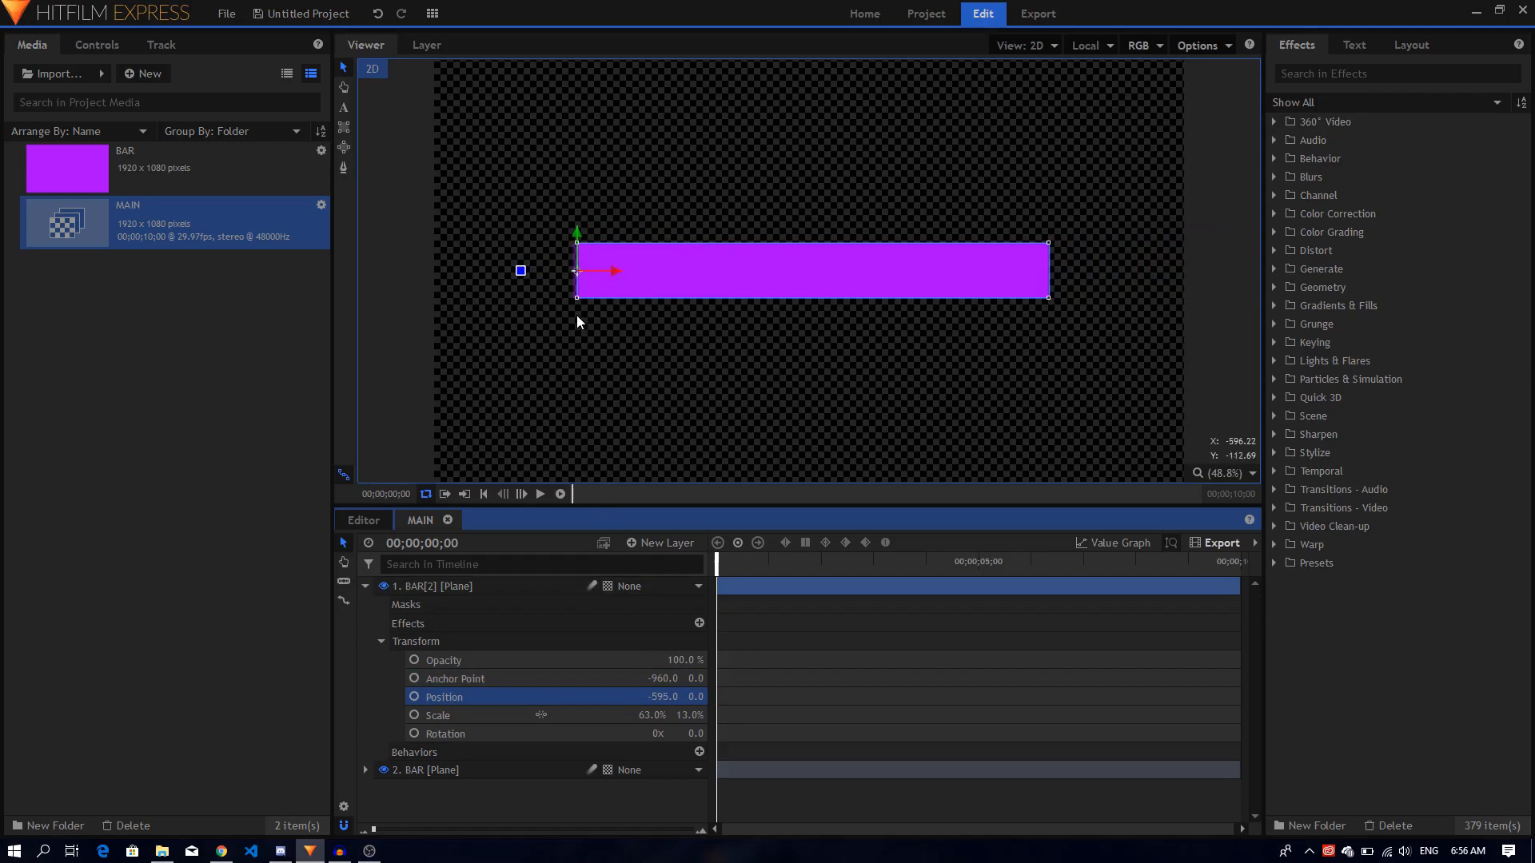
scroll(577, 315, up, 4)
scroll(577, 315, up, 1)
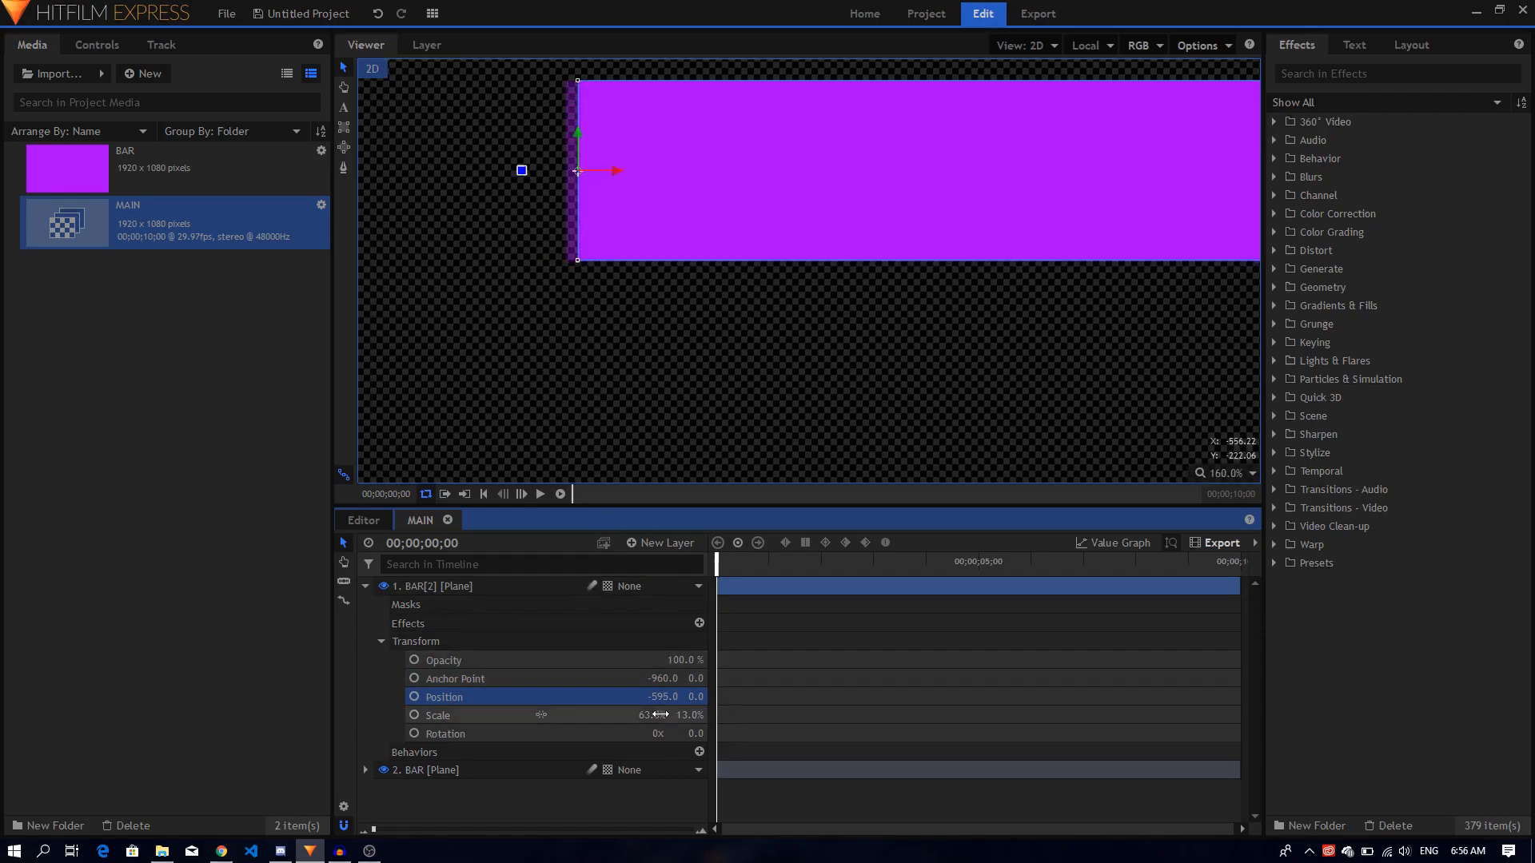
mouse_move(577, 171)
mouse_down()
mouse_move(552, 171)
mouse_move(570, 171)
mouse_up()
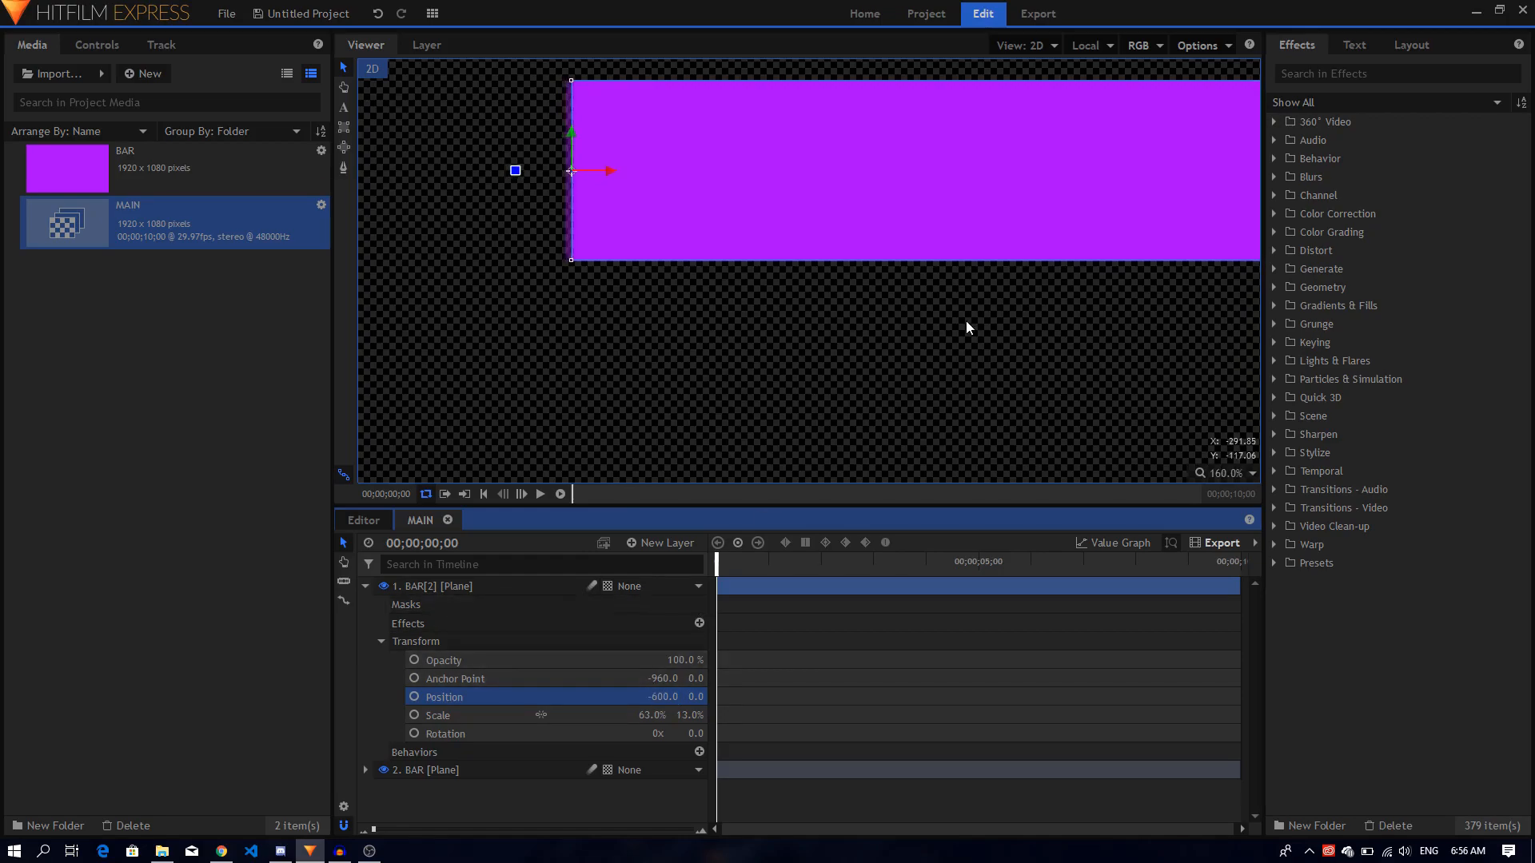
Enable keyframing for the duplicated bar's scale at the timeline start and set its horizontal scale to 0%
scroll(966, 320, down, 5)
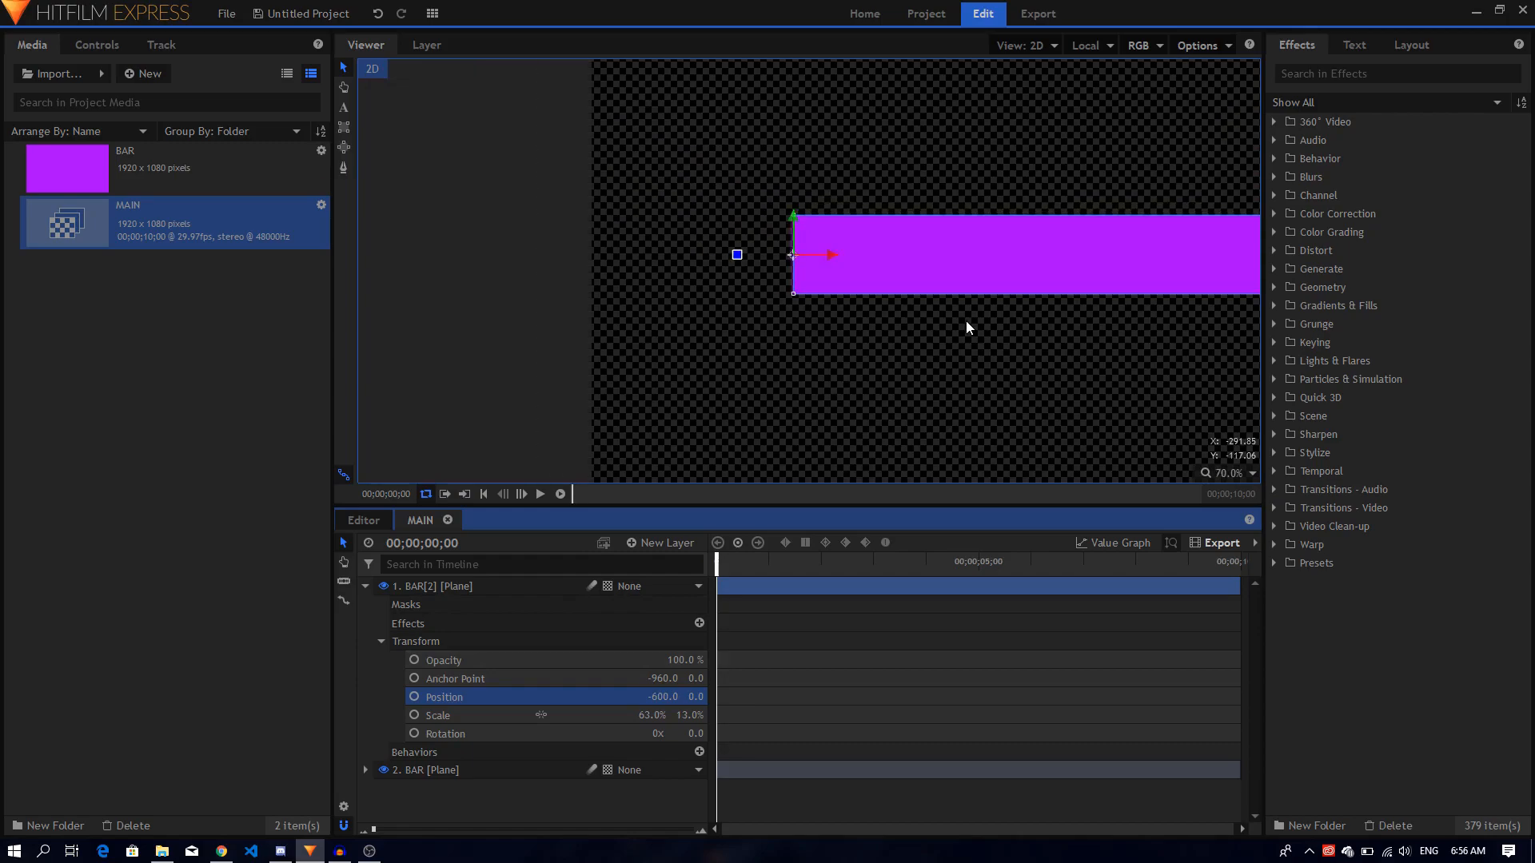
click(344, 87)
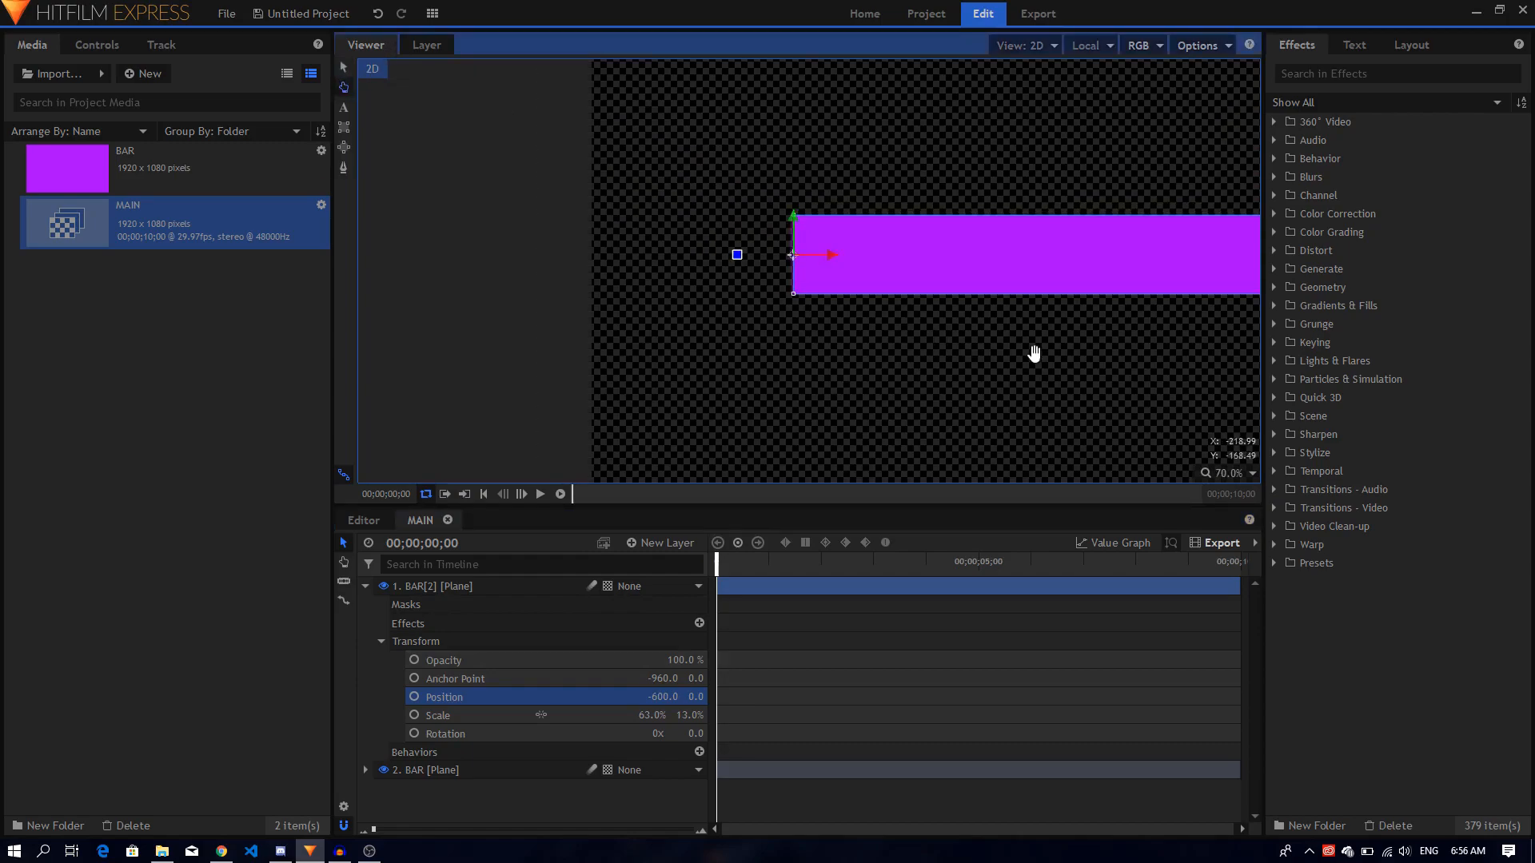
drag(994, 357, 736, 359)
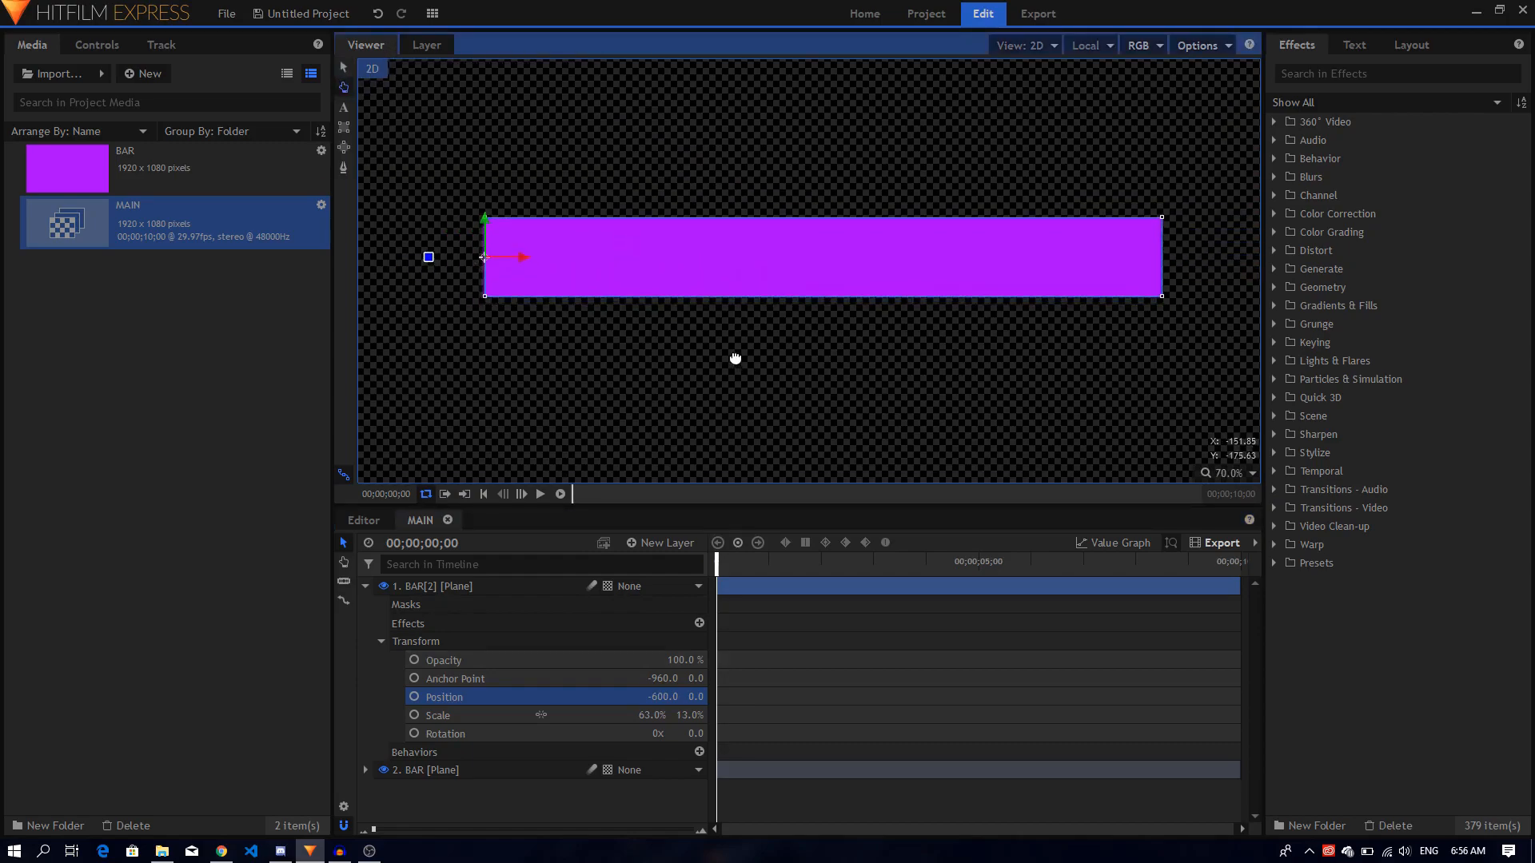
click(416, 716)
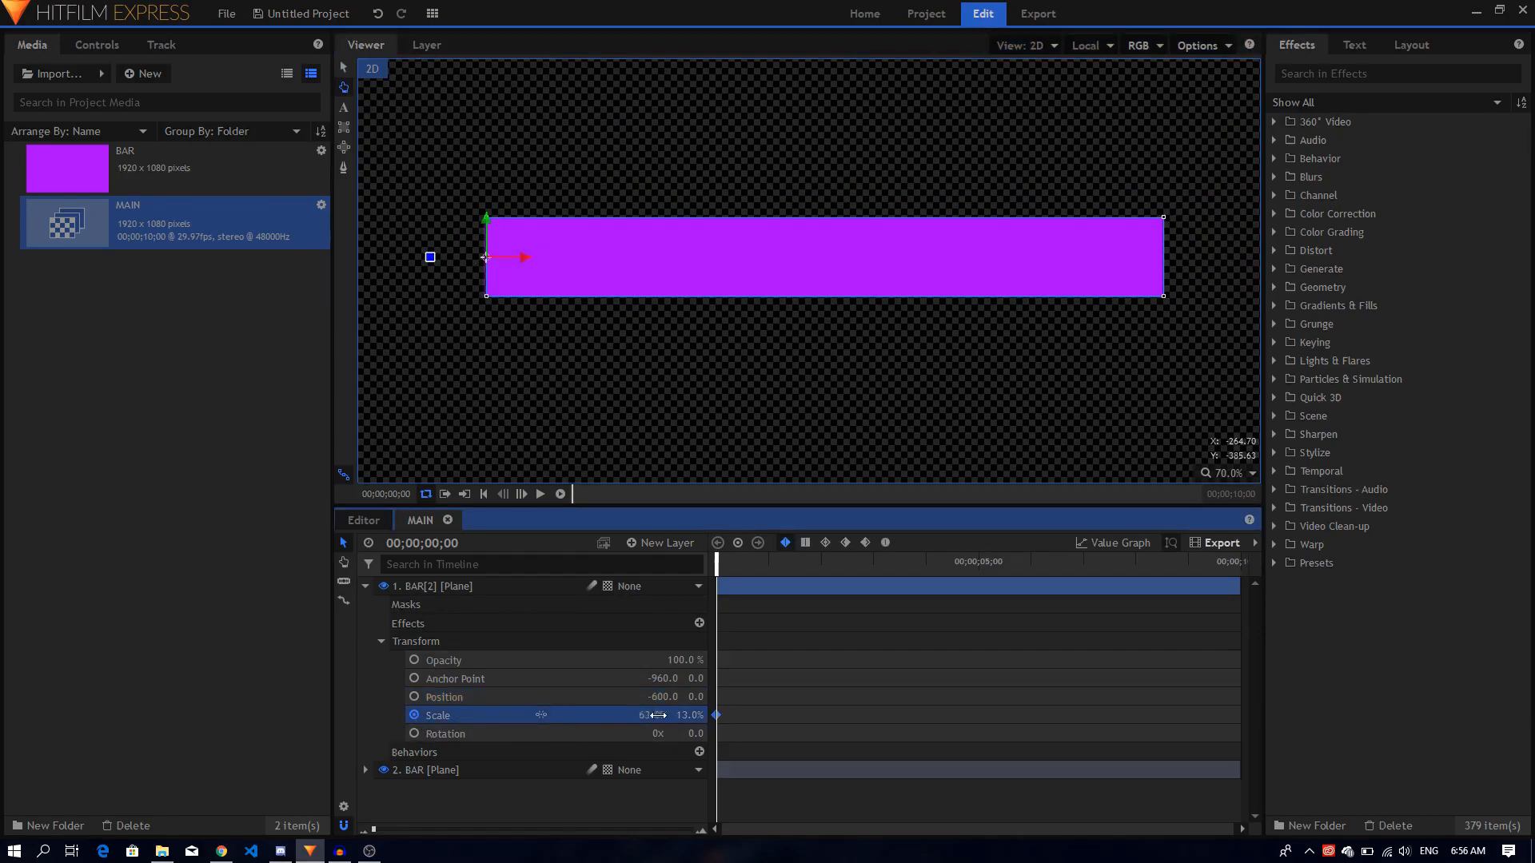
click(653, 714)
text(0)
key(Return)
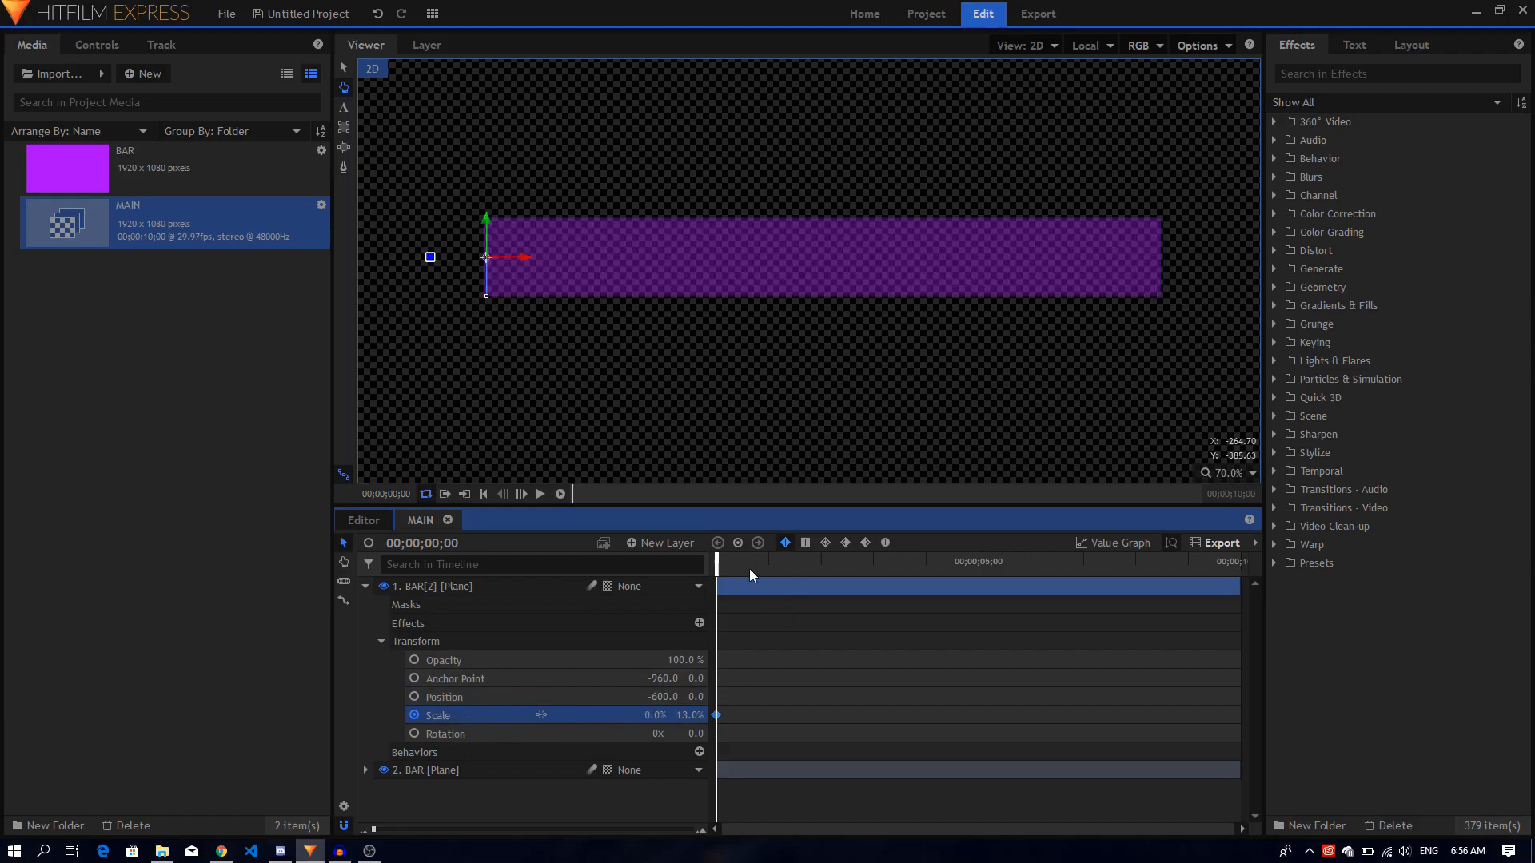
Add a second scale keyframe at 00;00;03;00 with the duplicated bar's horizontal scale at 63%
drag(737, 560, 875, 591)
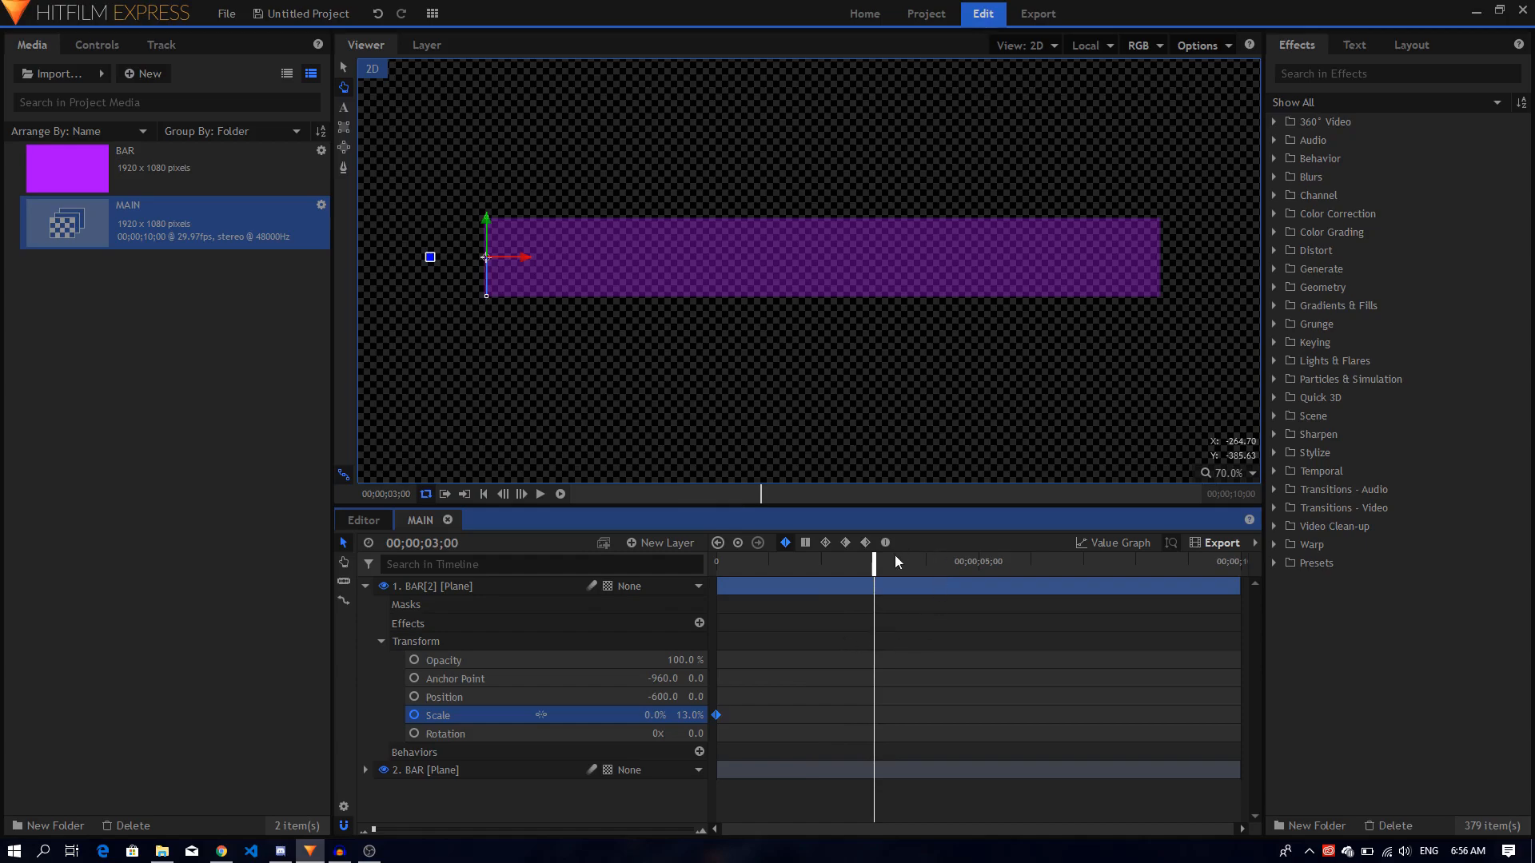
click(655, 716)
text(16)
key(Return)
drag(541, 714, 541, 714)
click(652, 715)
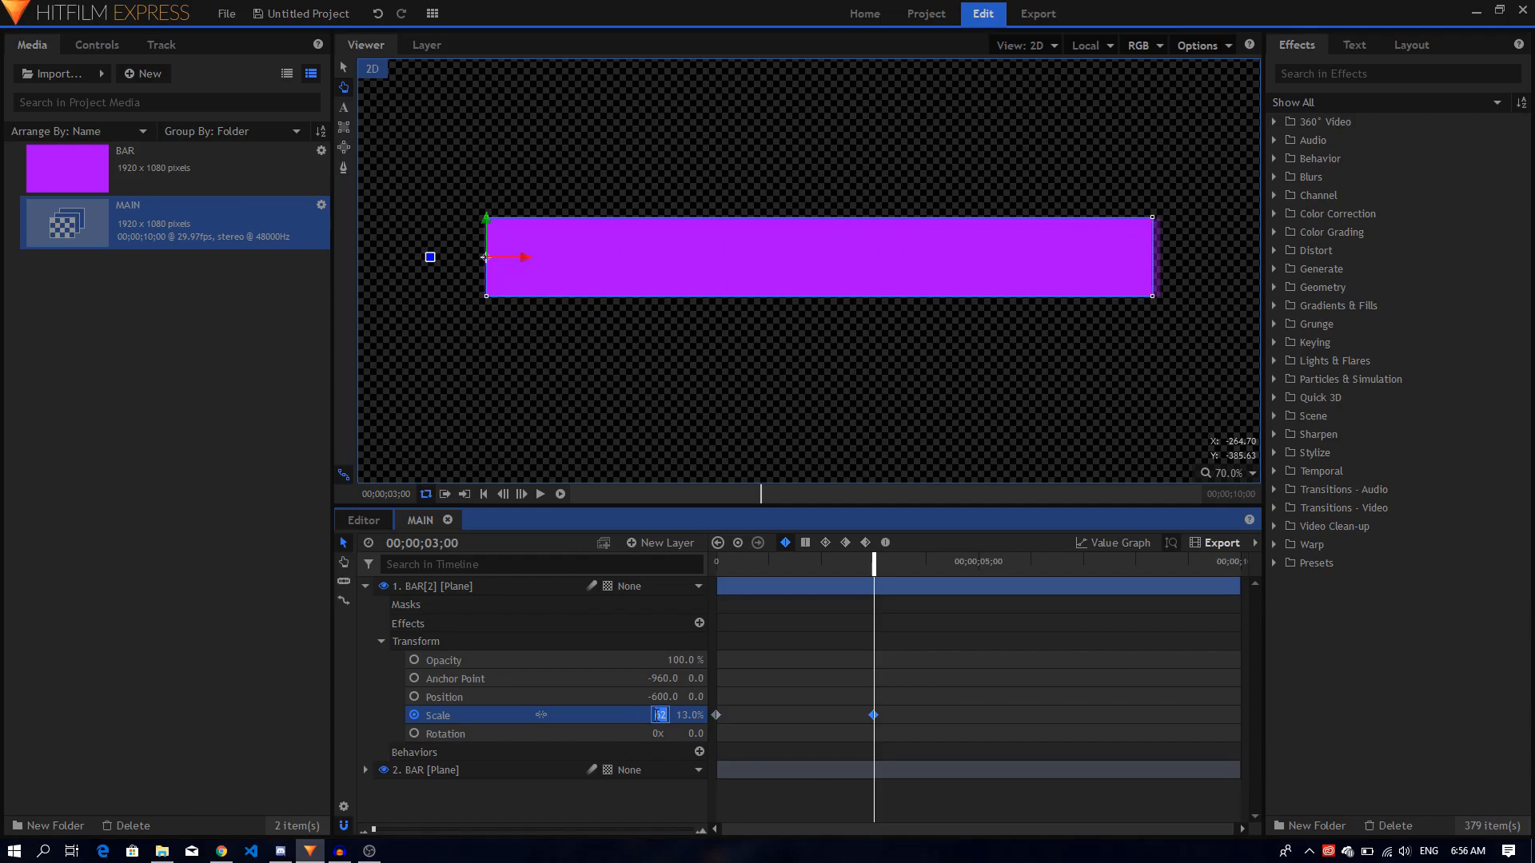
key(Up)
key(Return)
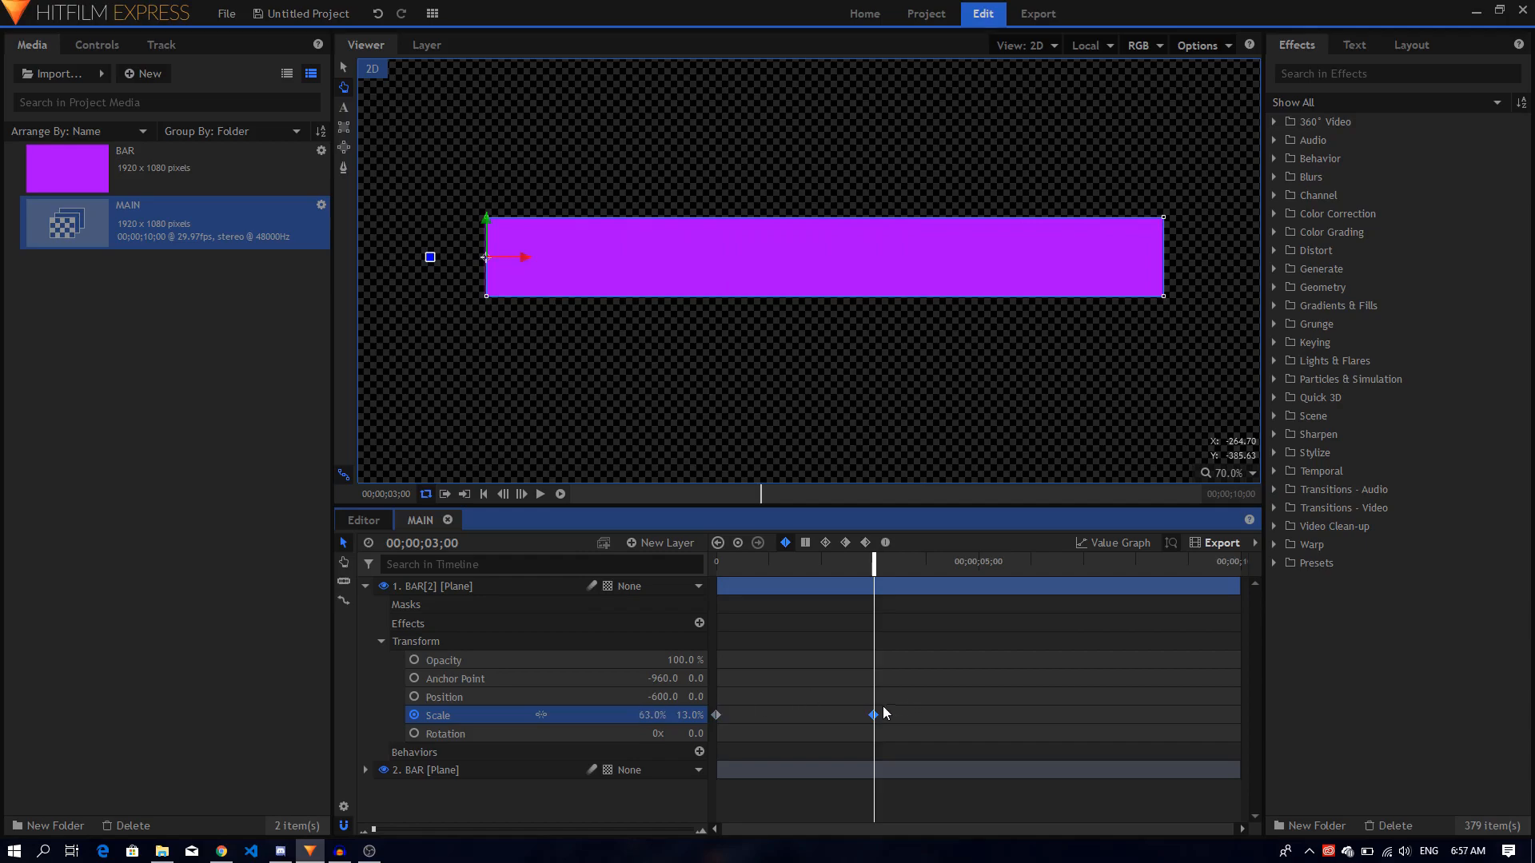
Play the bar-filling animation from the start of the timeline, then collapse the duplicated bar's layer properties
click(723, 564)
key(space)
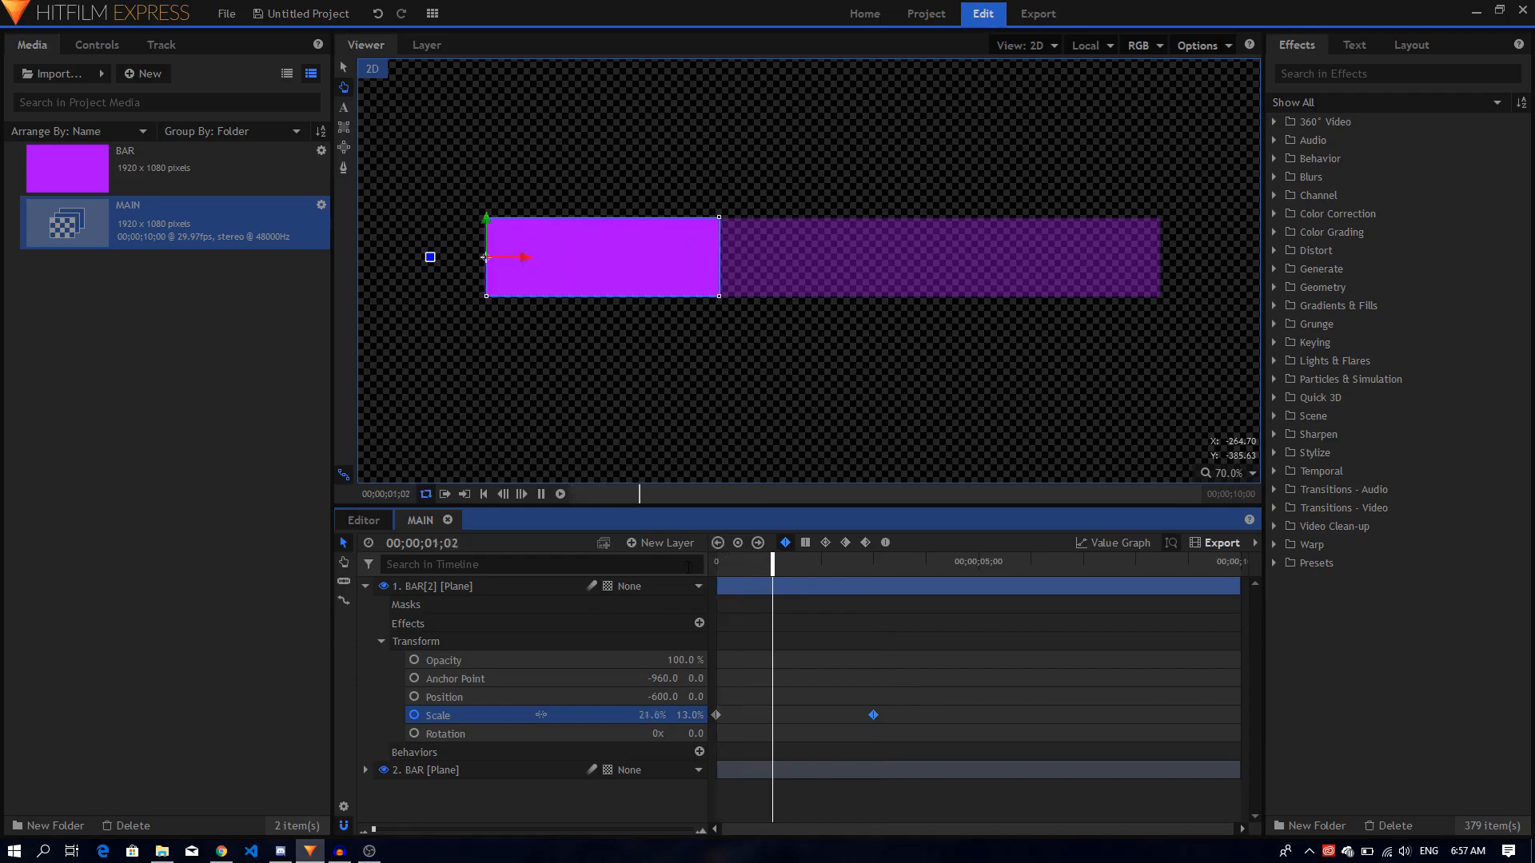
key(space)
click(366, 586)
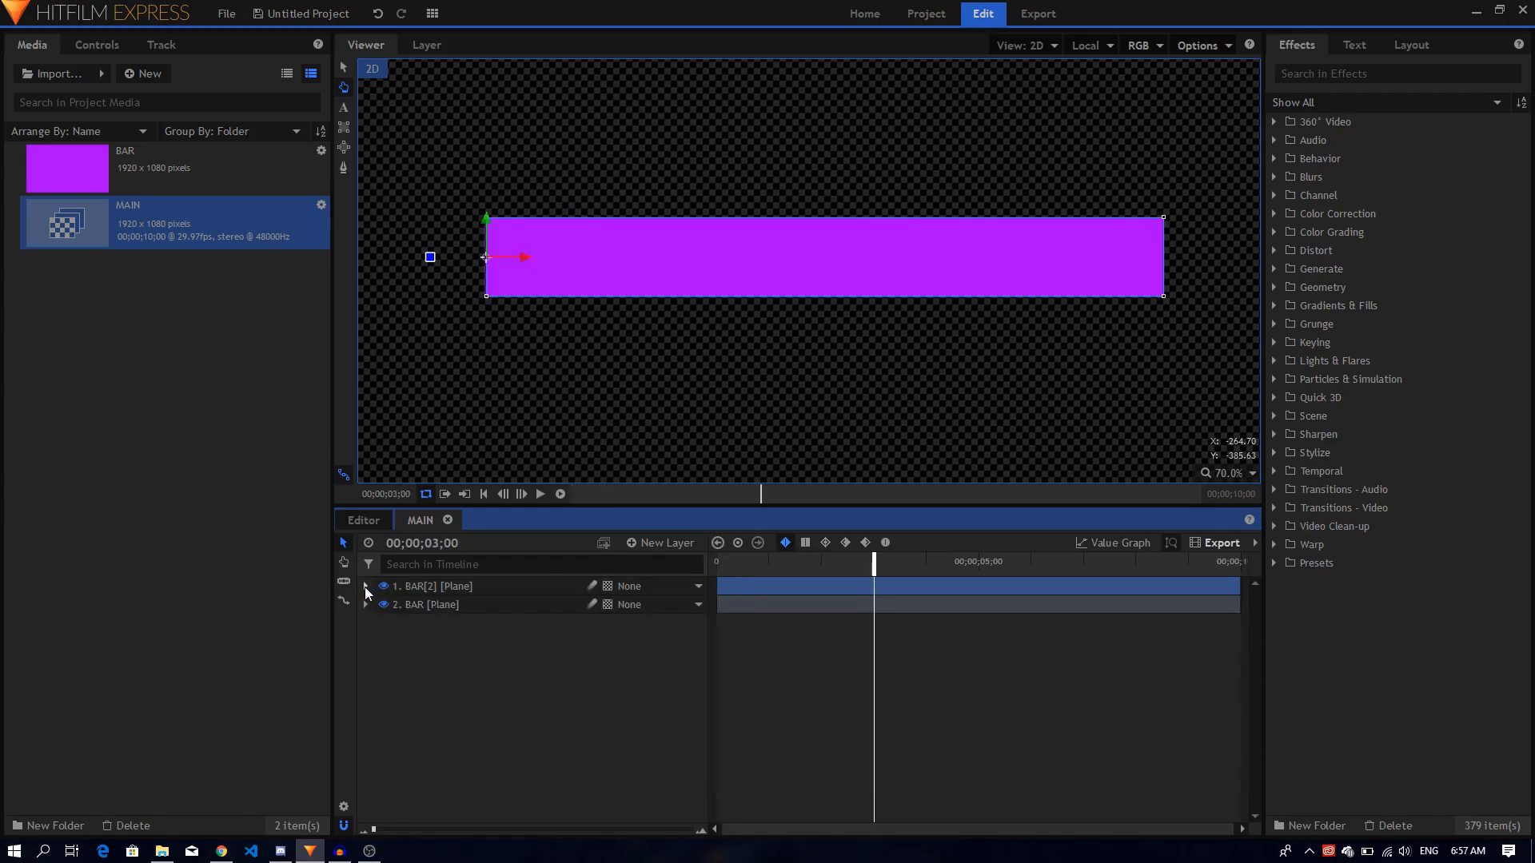
Create a new black 1920 x 1080 plane layer named COUNTER
click(666, 546)
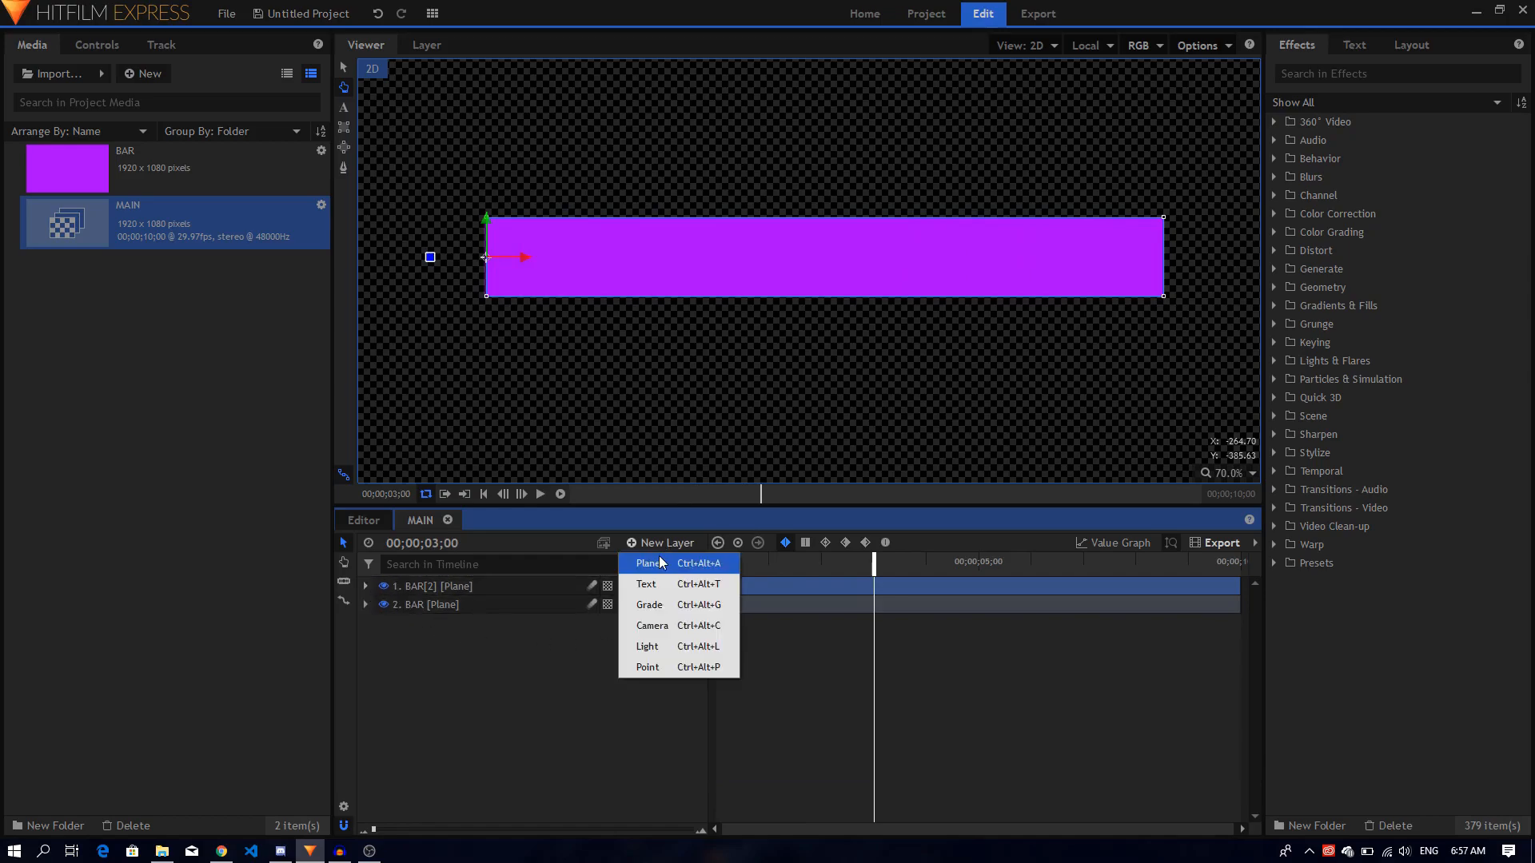
click(660, 561)
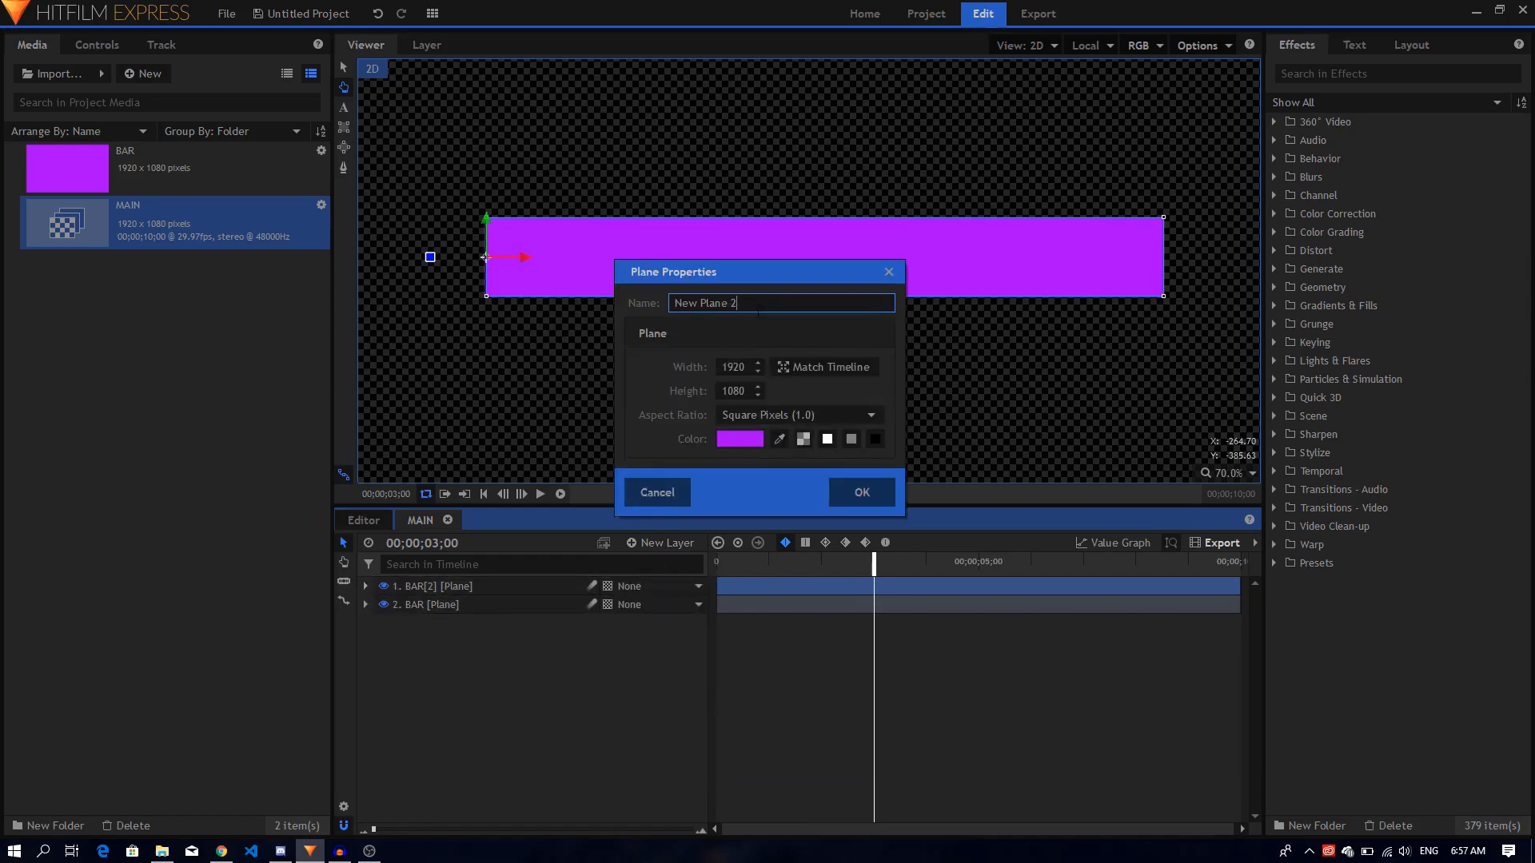
drag(757, 307, 598, 314)
text(COUNTER)
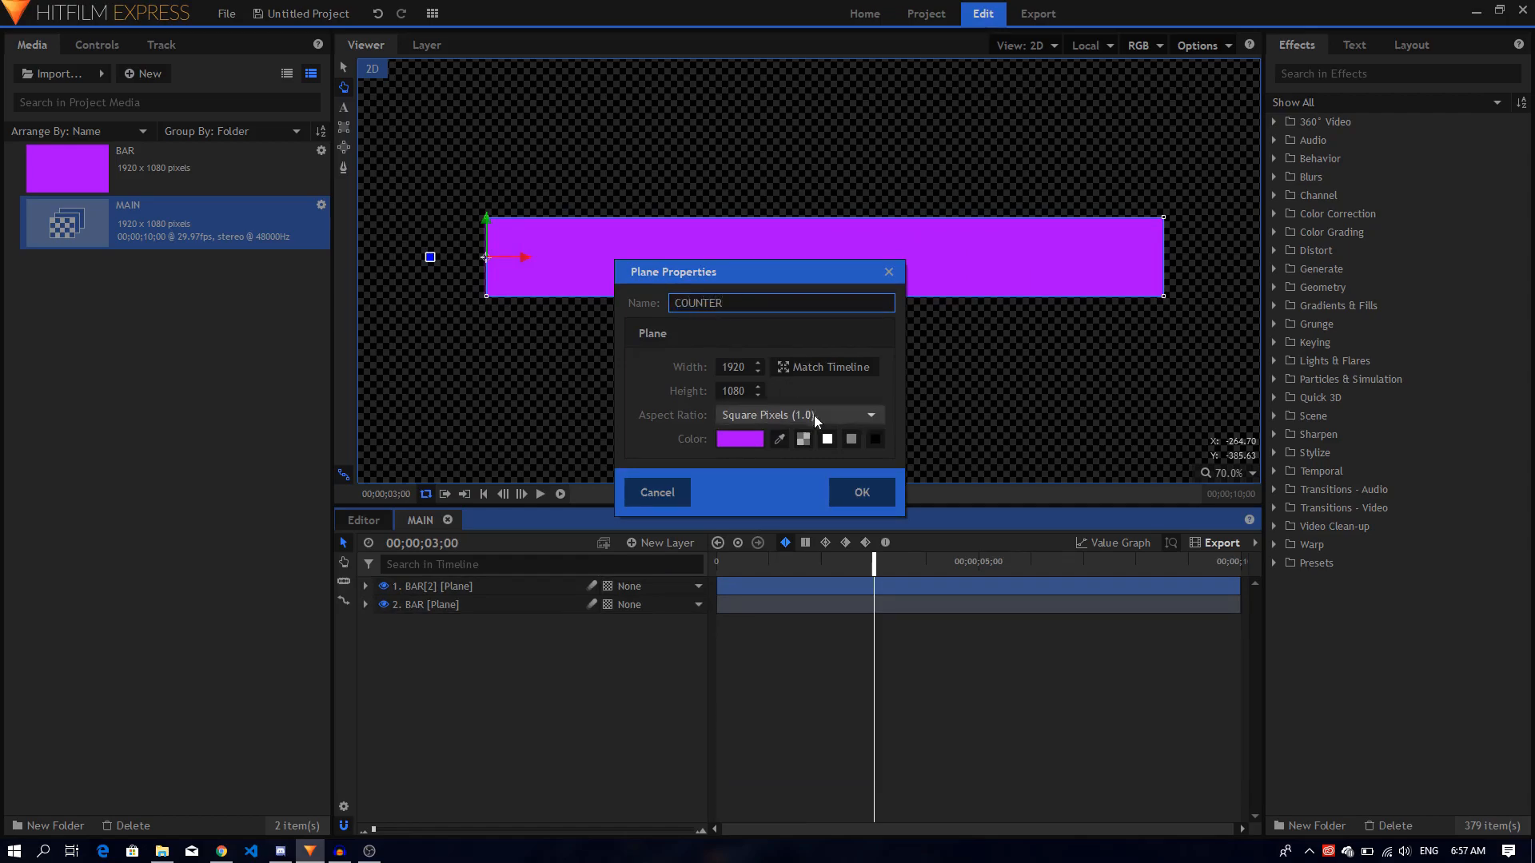
click(871, 439)
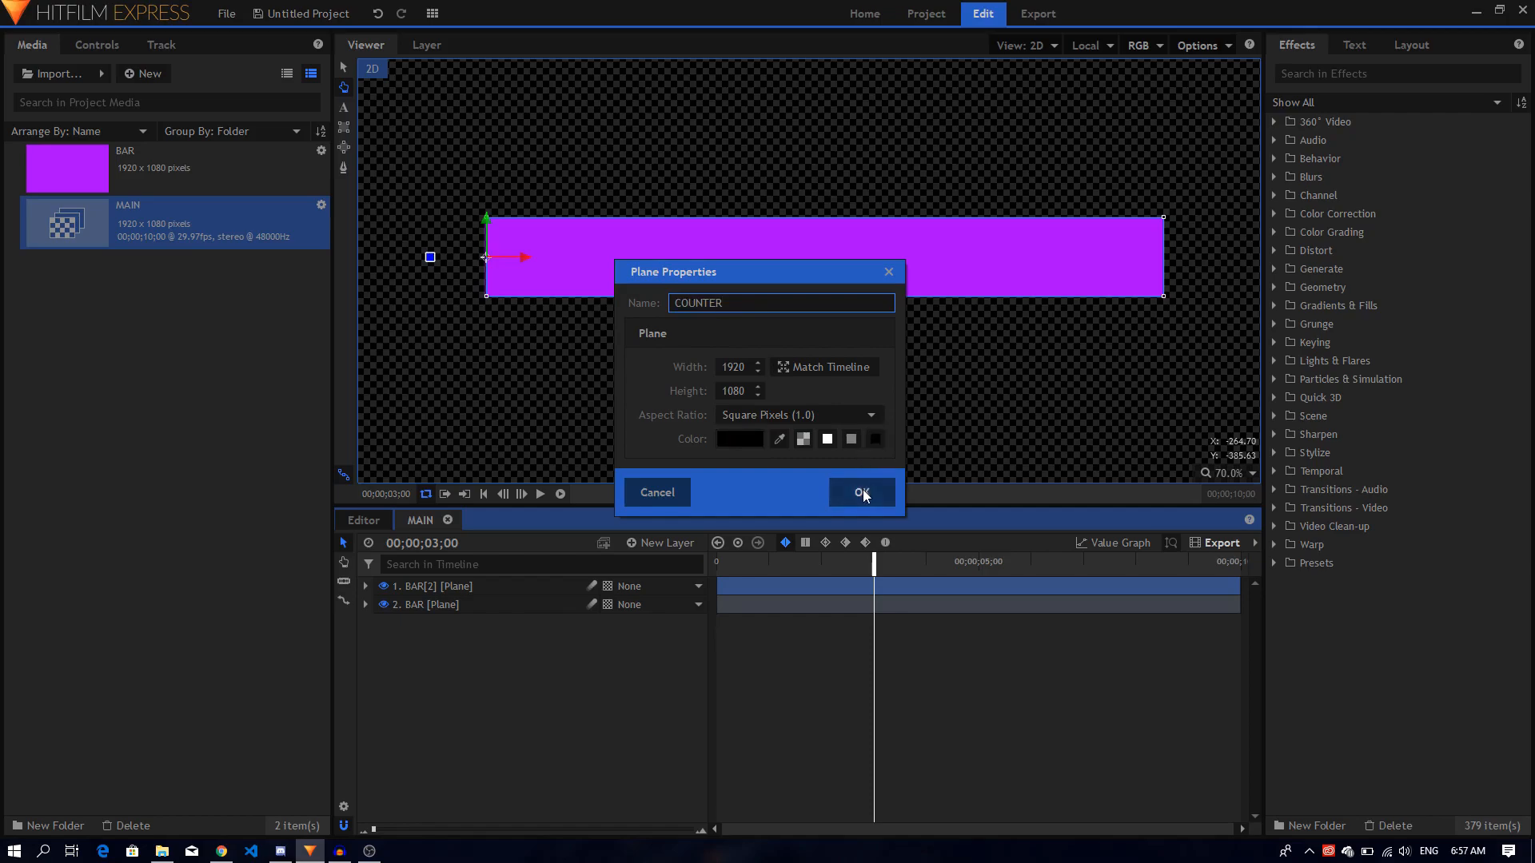
click(862, 491)
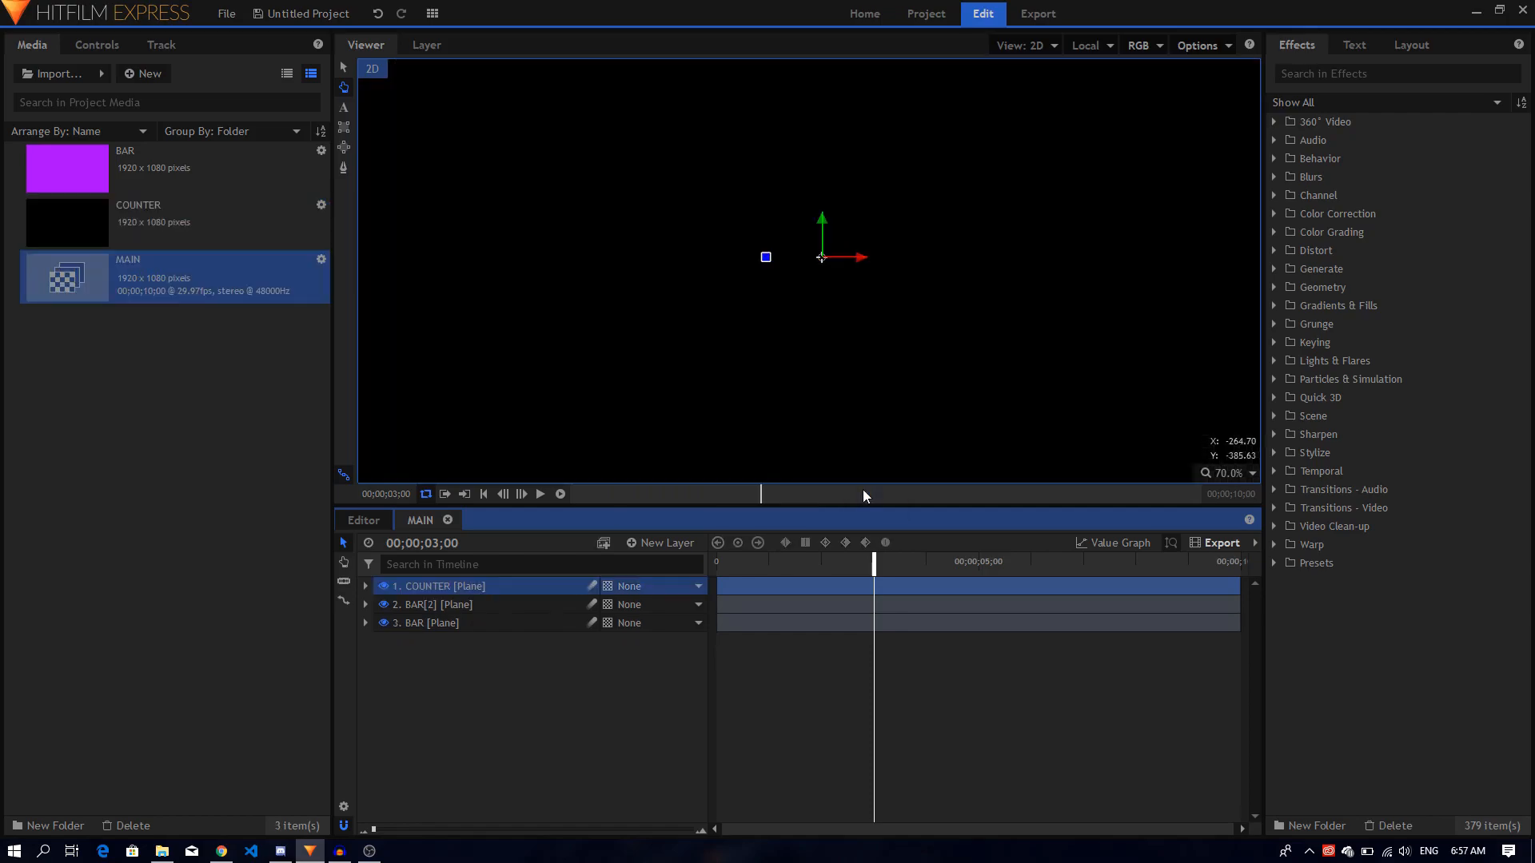
Find the Timecode effect by searching for TIME and apply it to the COUNTER layer
click(1300, 70)
text(TIME)
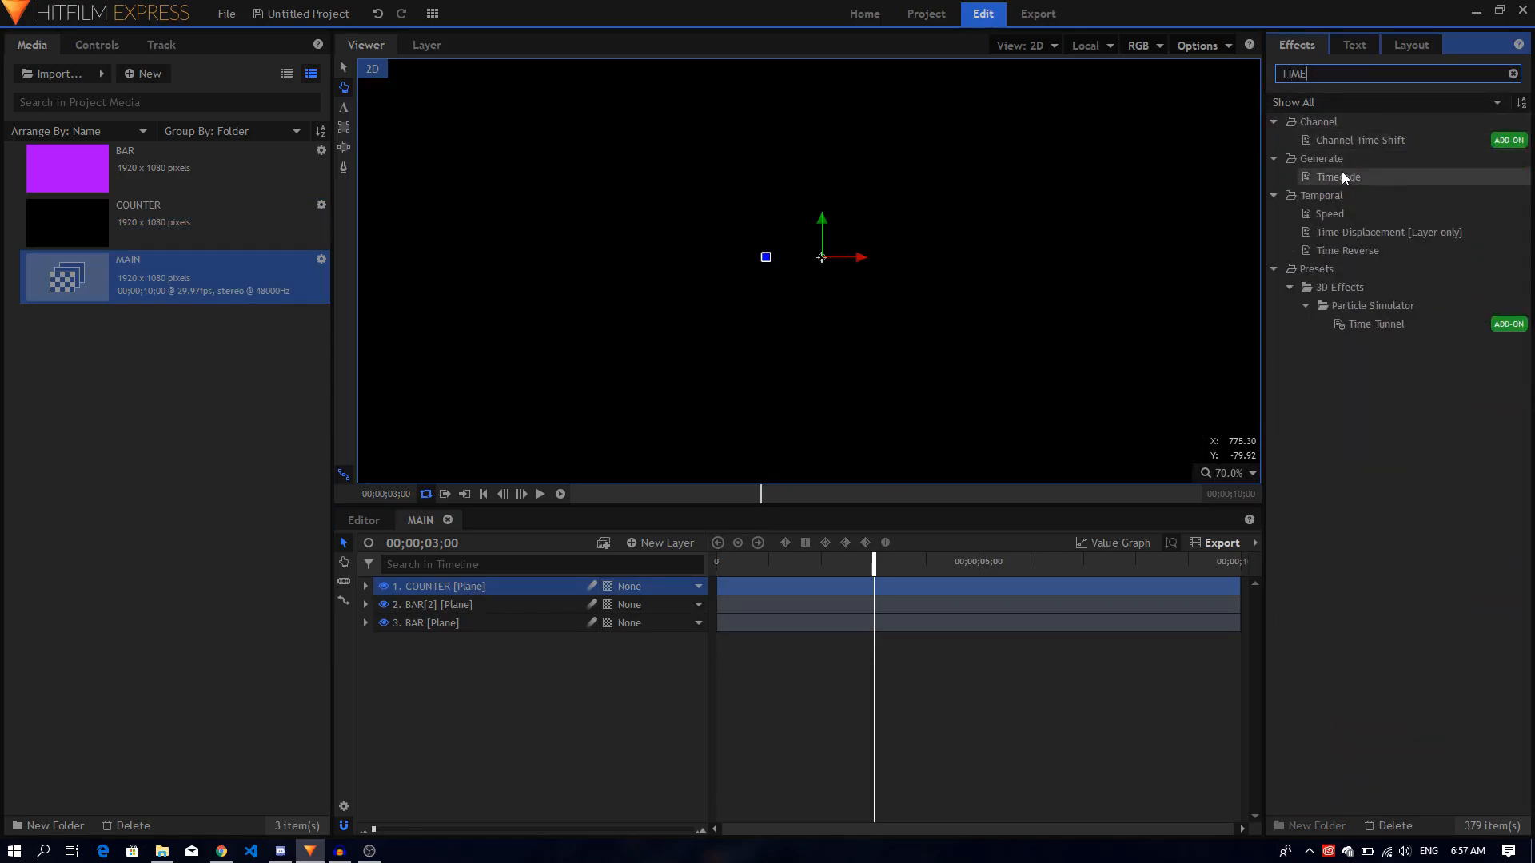
drag(1342, 175, 421, 586)
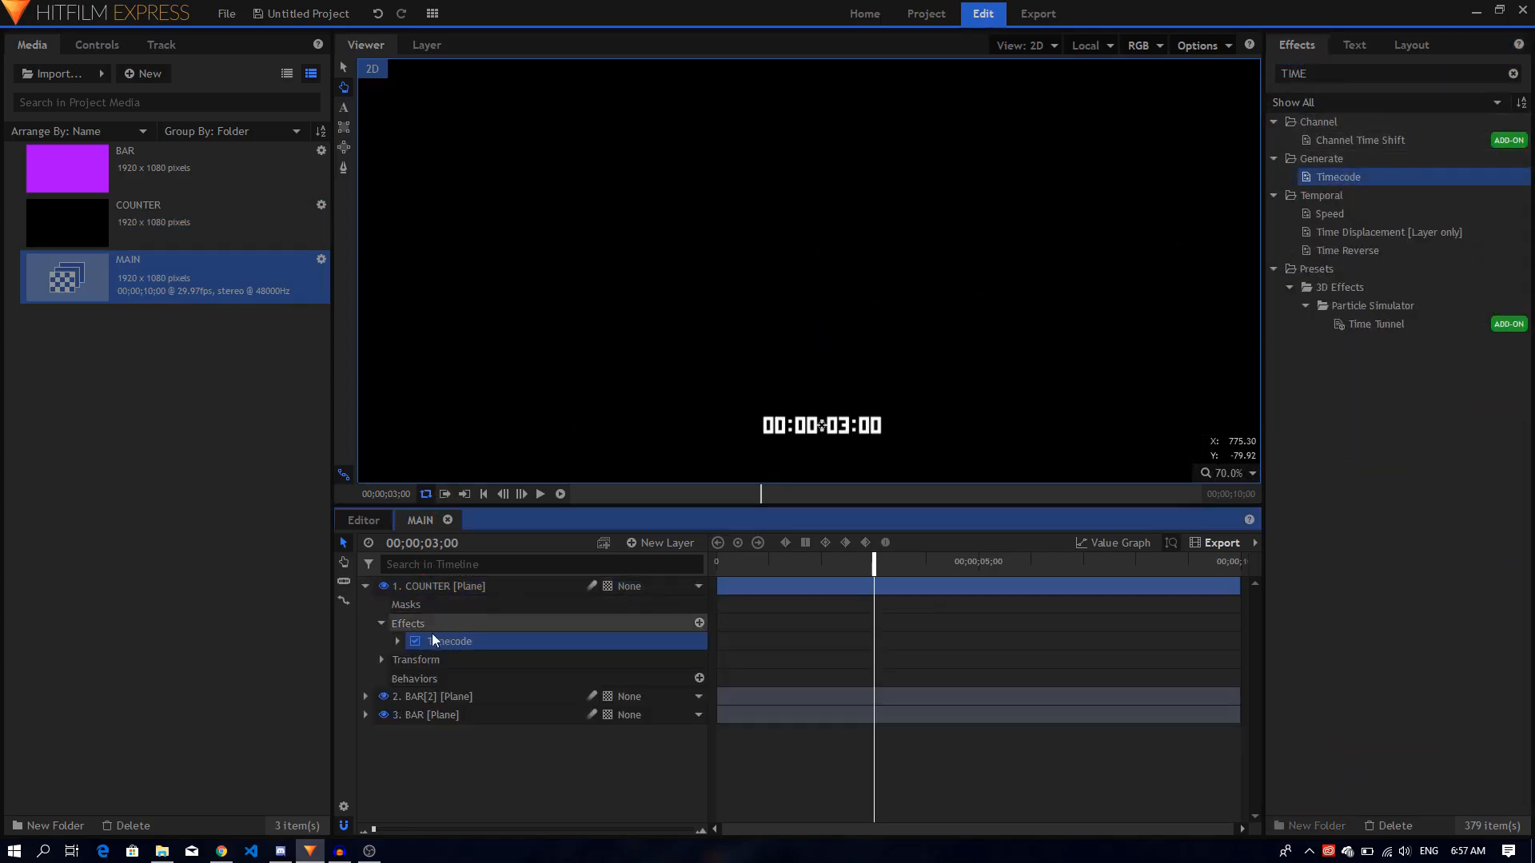
Set the Timecode effect's format on the COUNTER layer to Frames
click(109, 45)
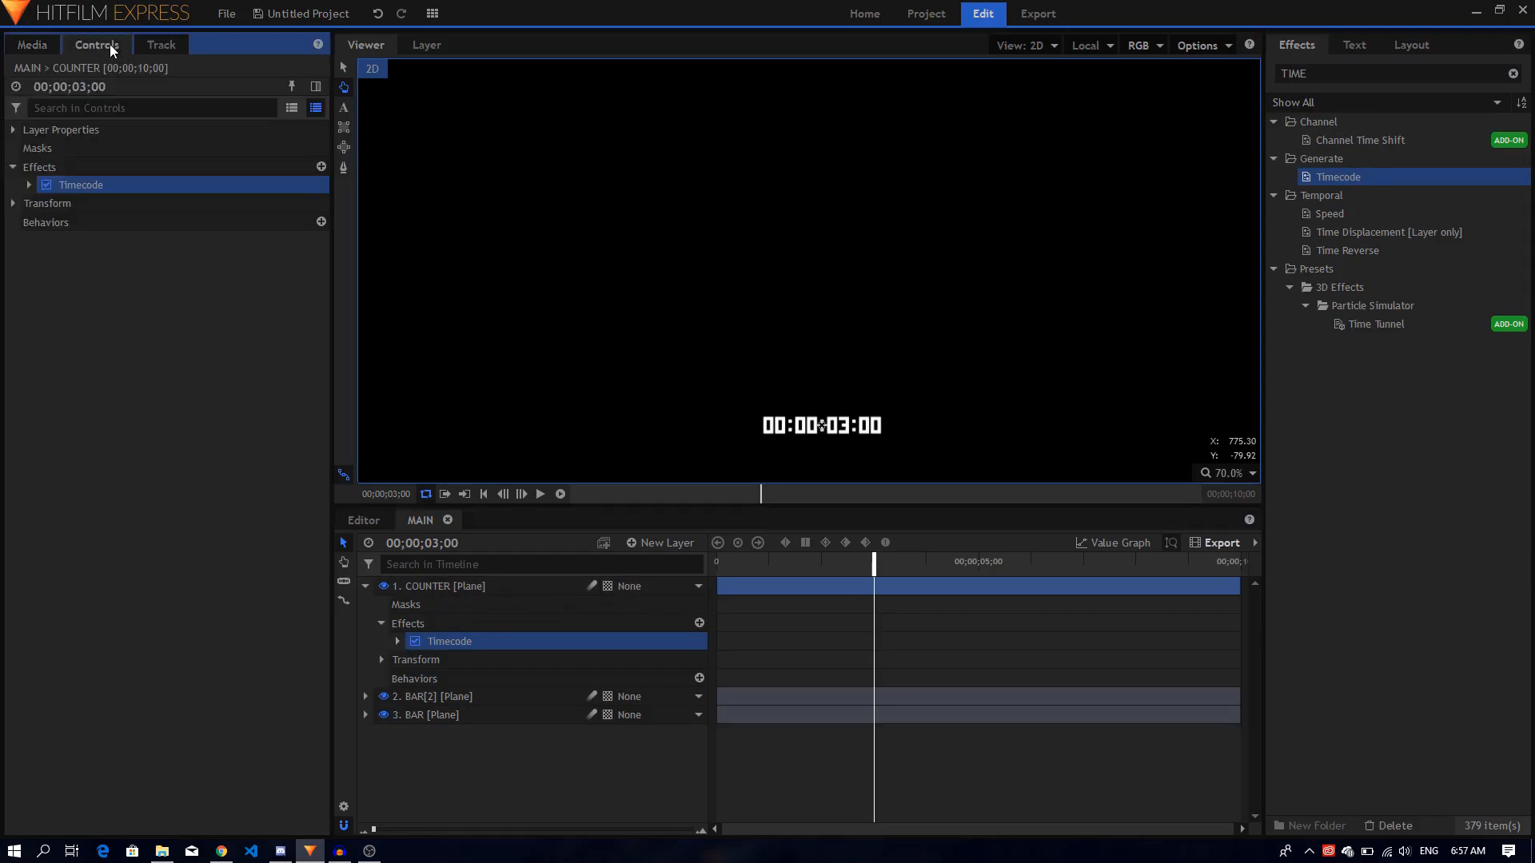
click(28, 184)
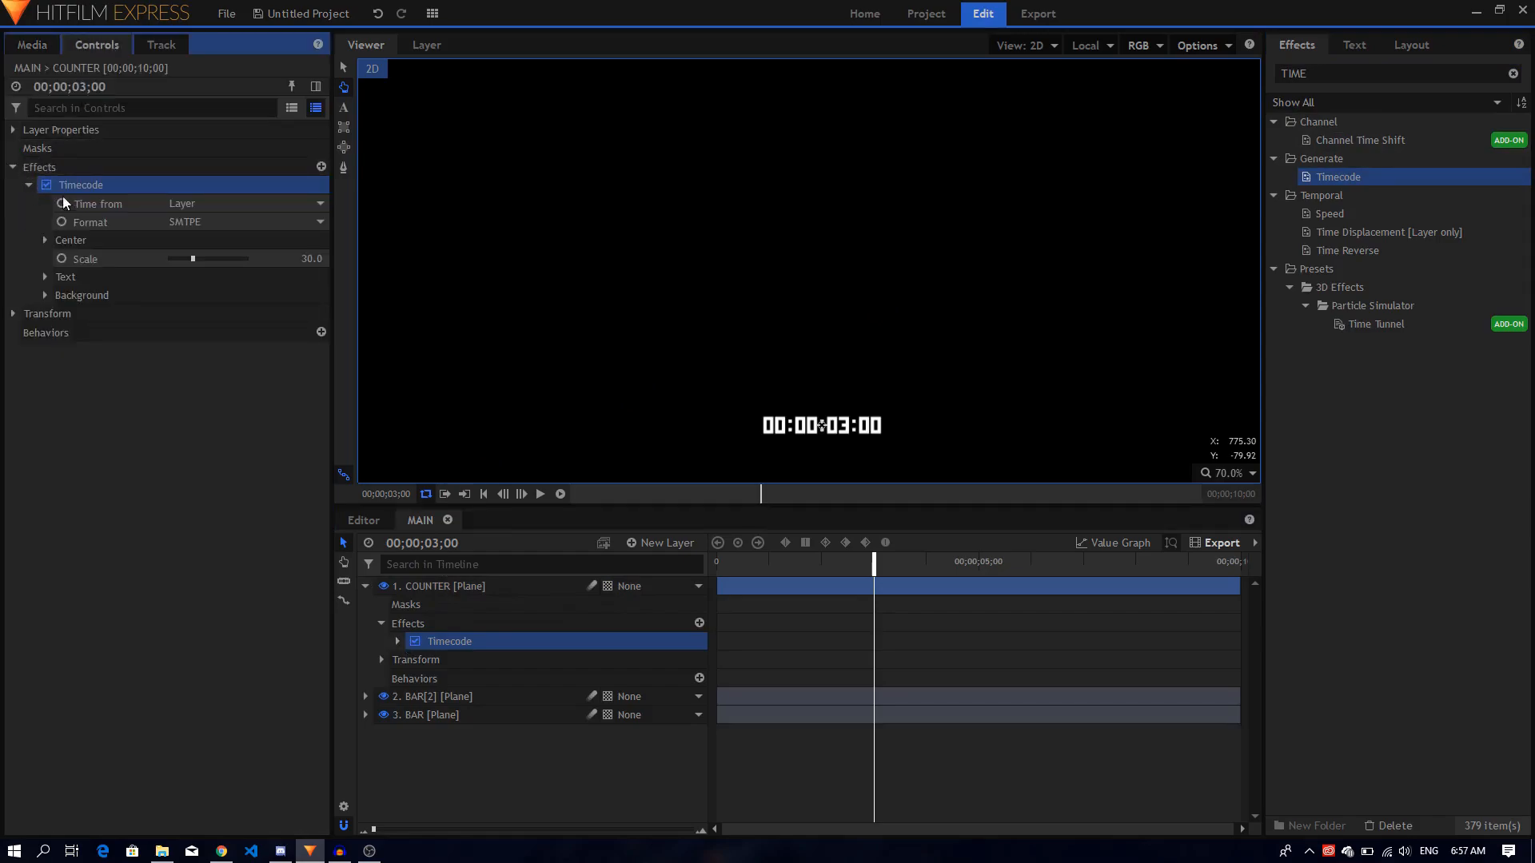
click(215, 224)
click(223, 238)
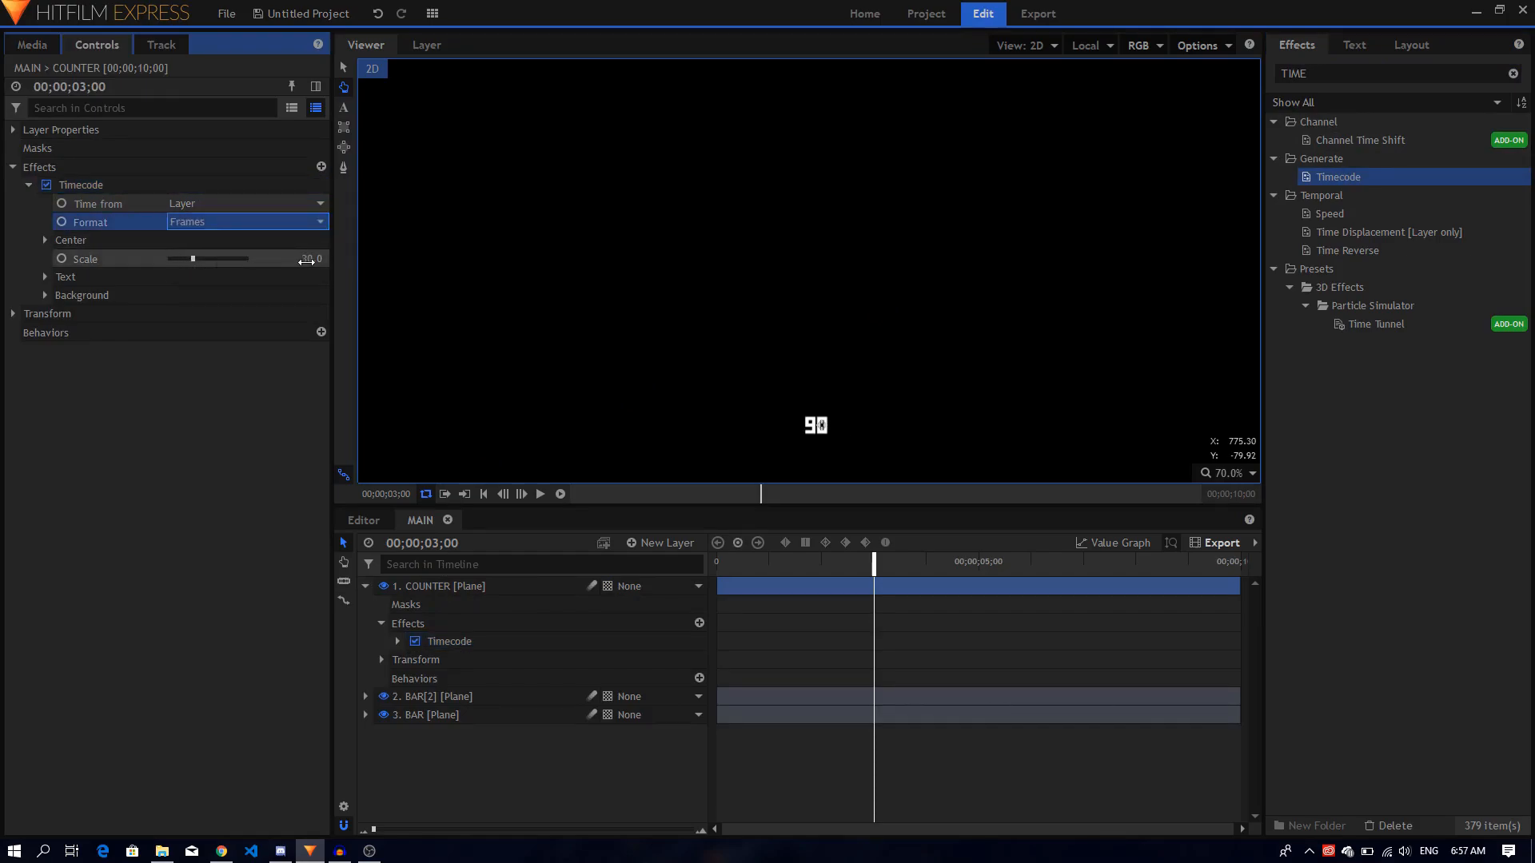
Set the Timecode effect's scale to 61 and its background opacity to 0, and expand its text settings
drag(192, 259, 216, 259)
click(45, 295)
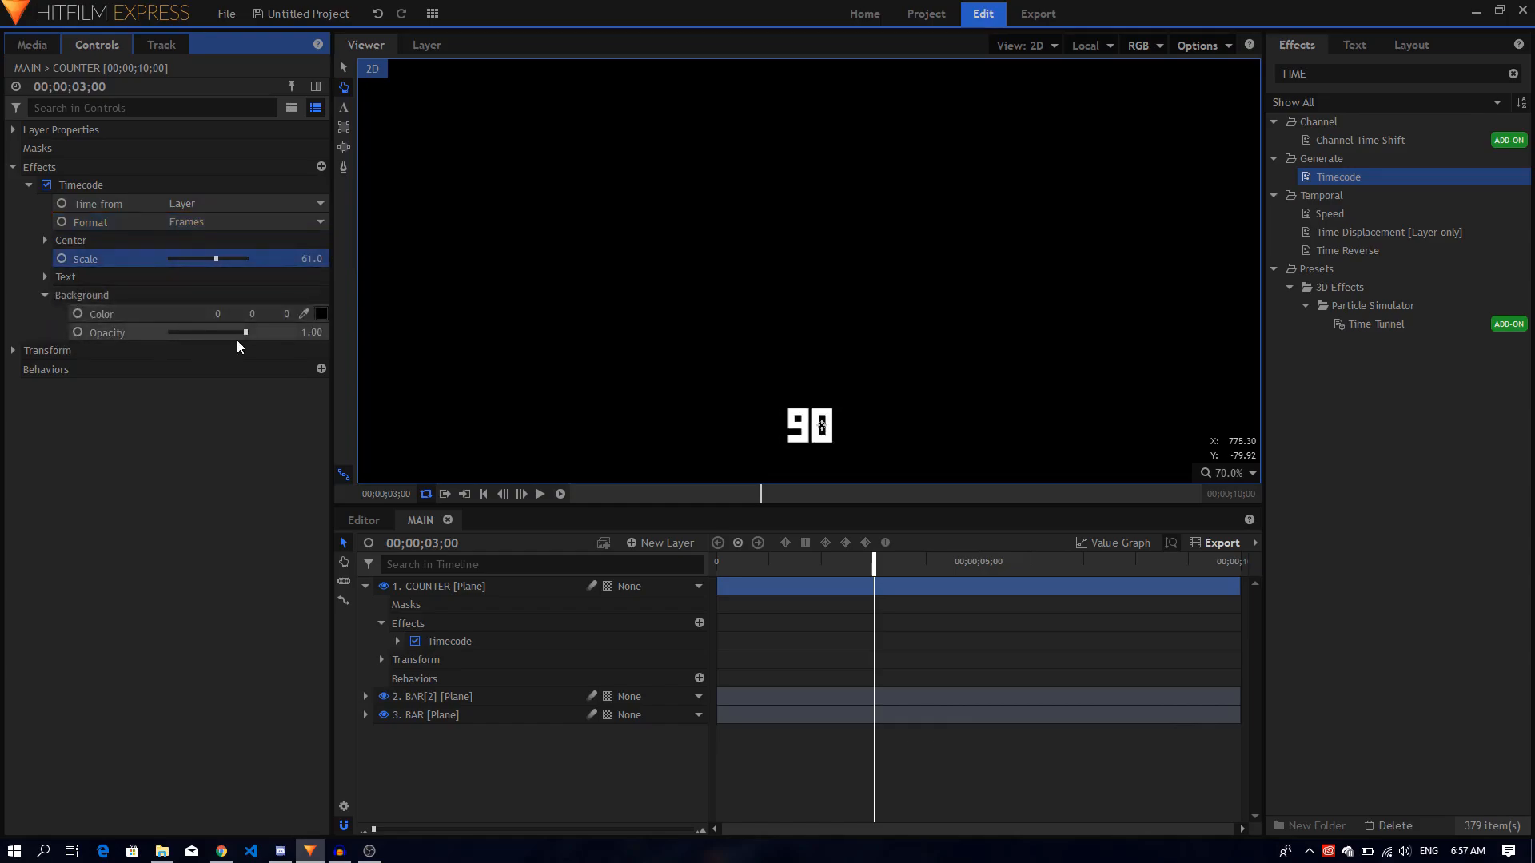
drag(244, 333, 129, 336)
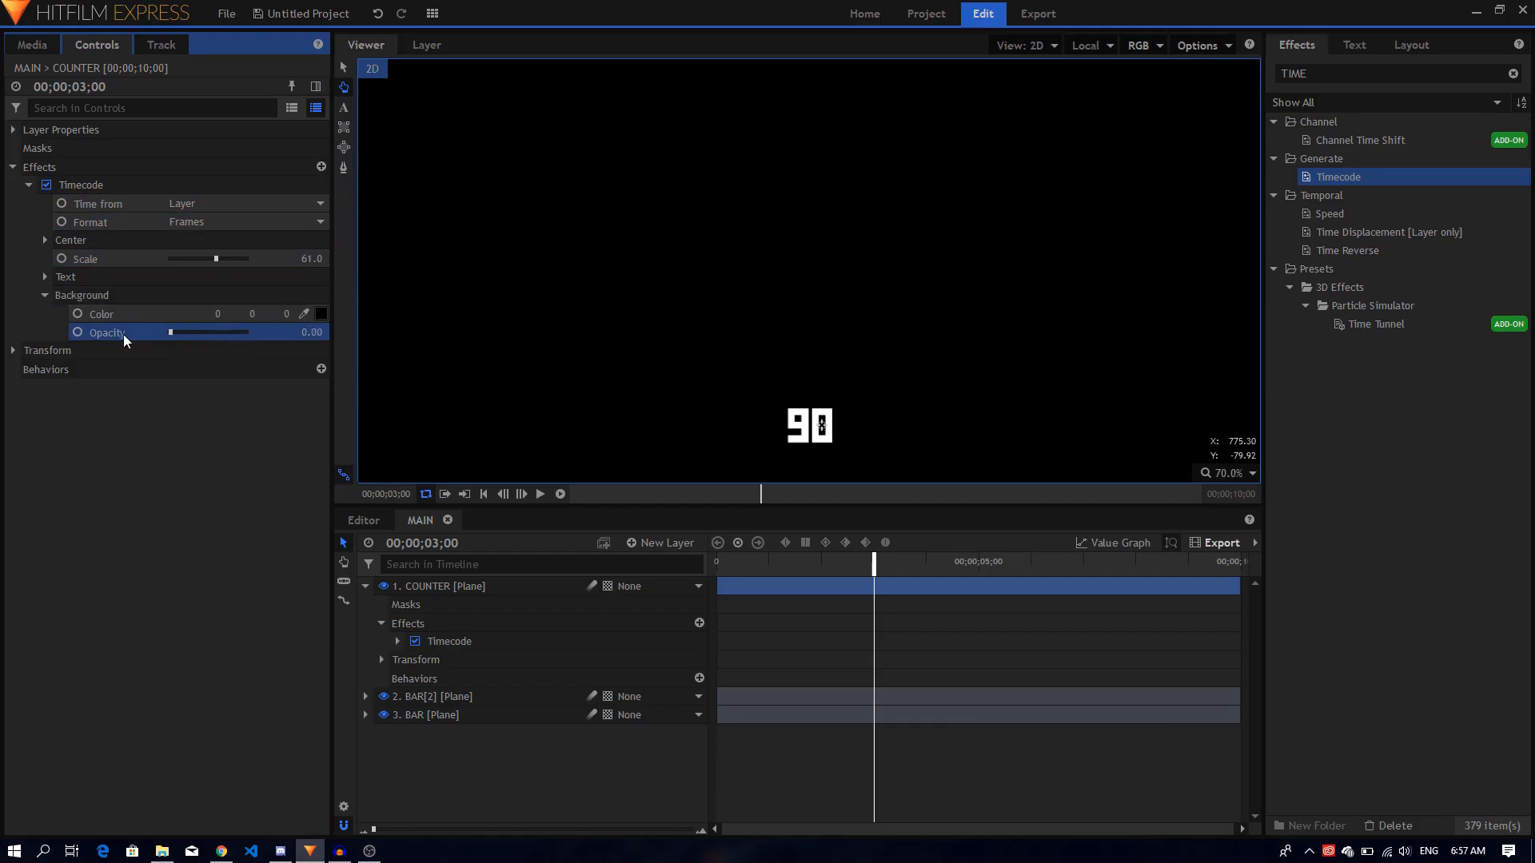
click(44, 277)
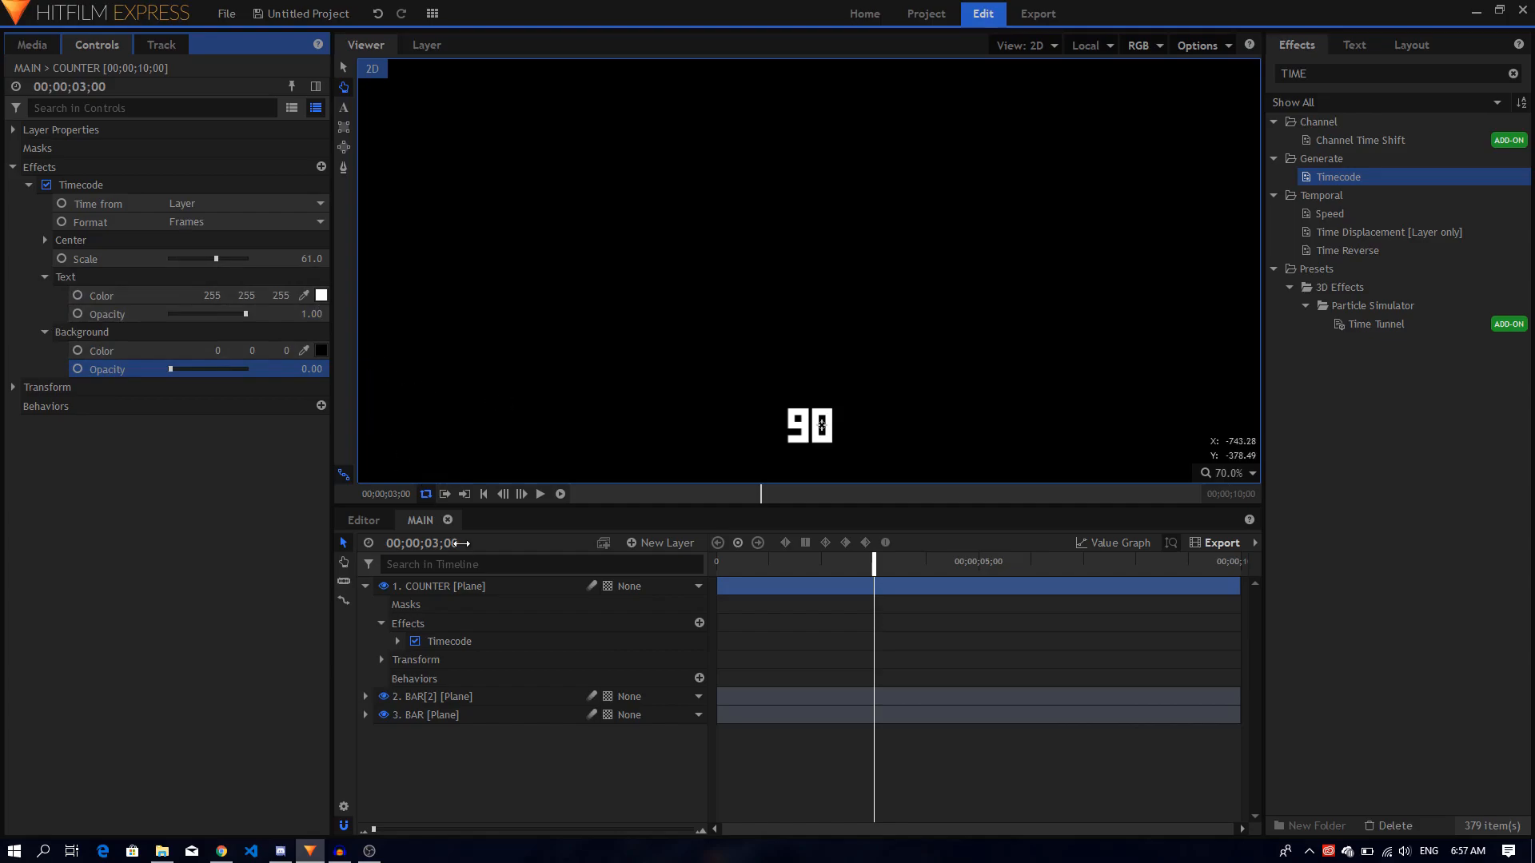
Change the COUNTER layer's blend mode so the bars show through its black plane
mouse_move(797, 564)
mouse_down()
mouse_move(750, 571)
mouse_move(802, 571)
mouse_up()
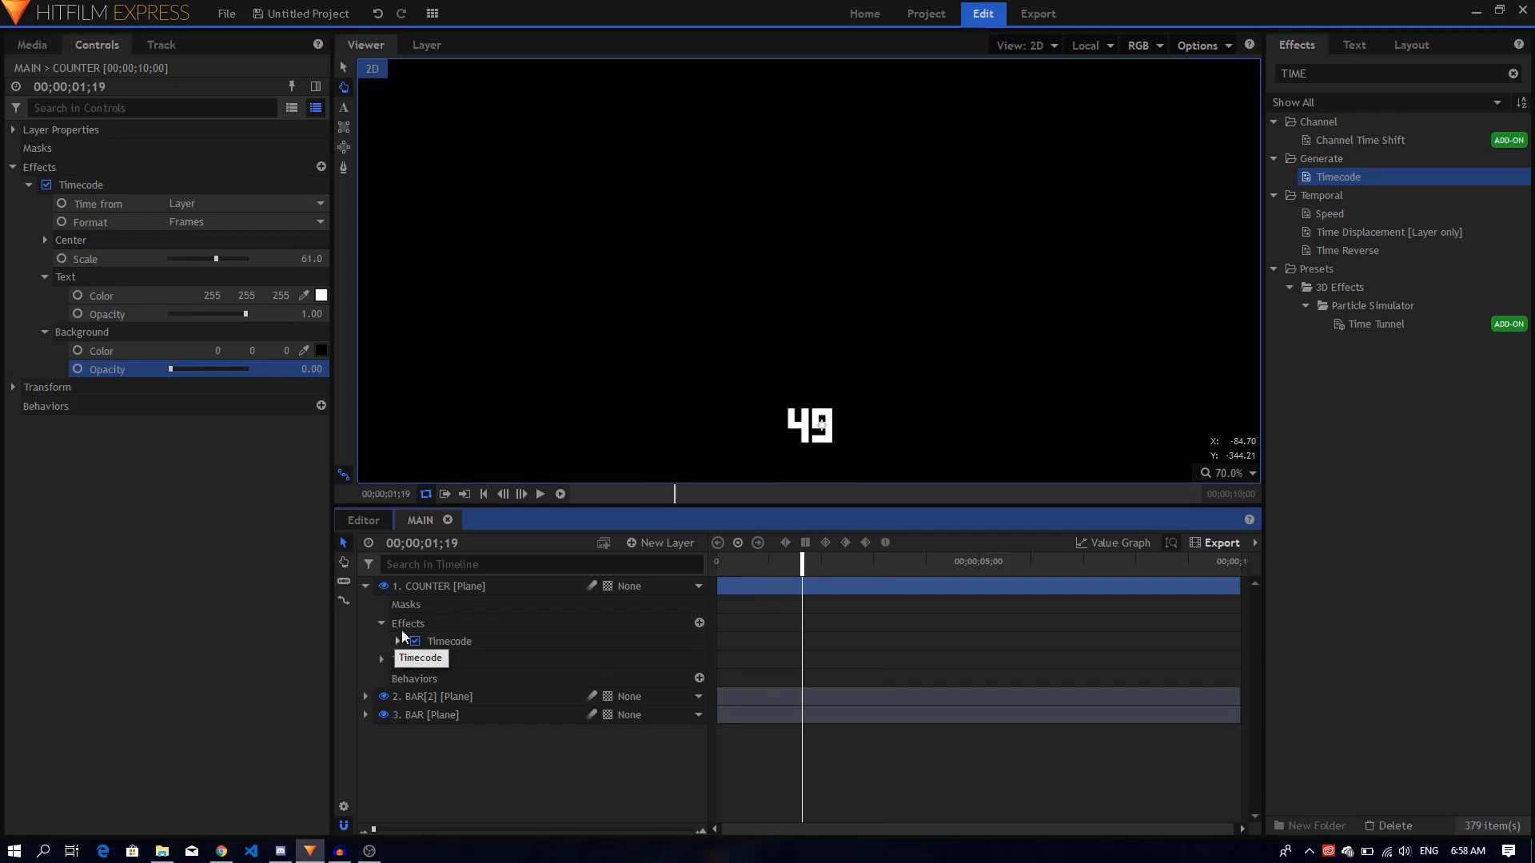
click(449, 588)
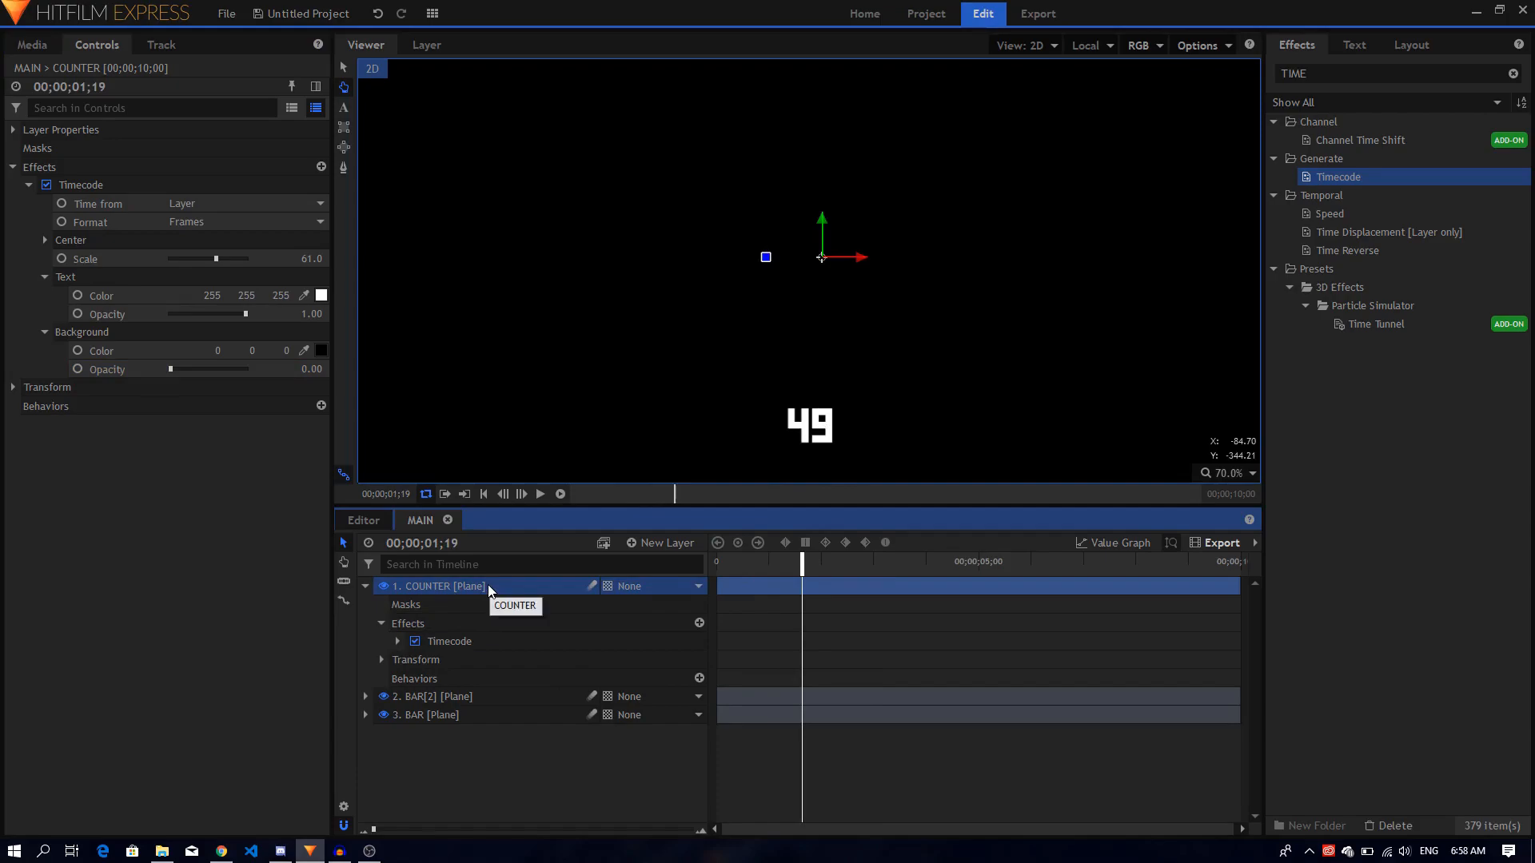
right_click(490, 589)
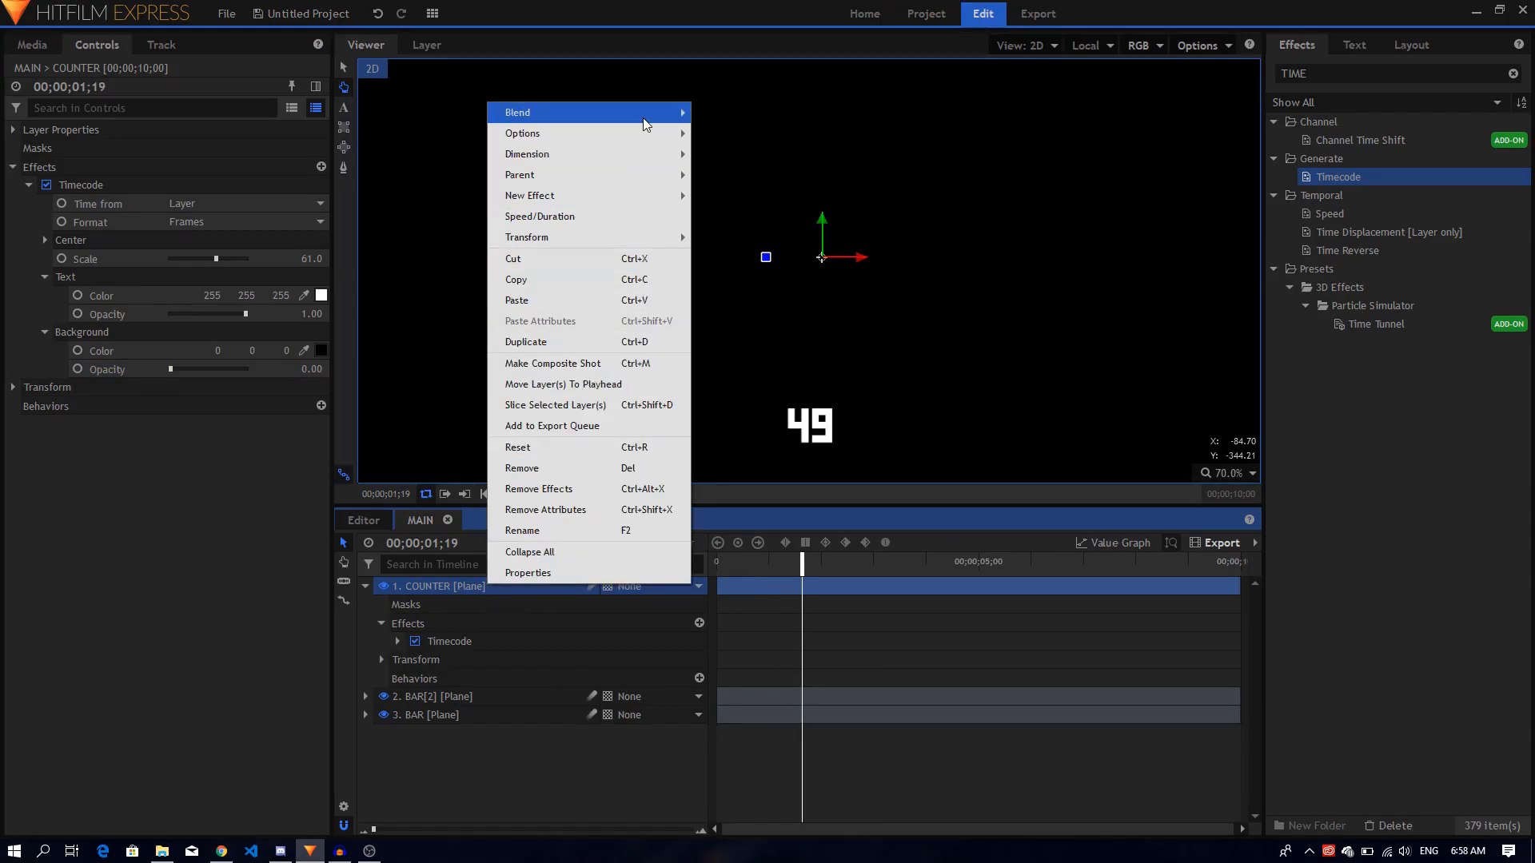
mouse_move(678, 116)
click(714, 134)
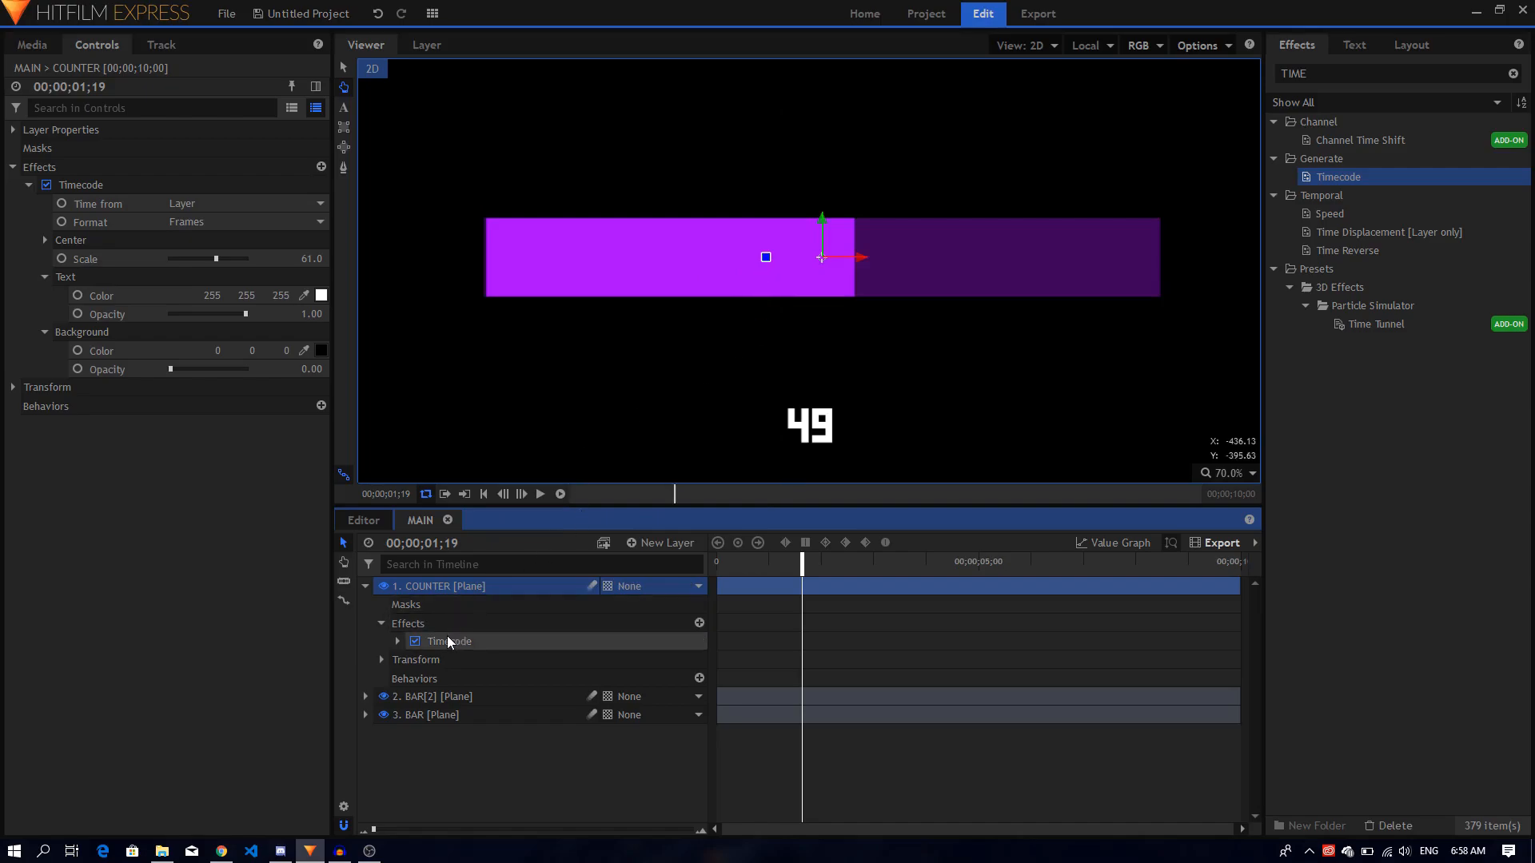
Place the Timecode number above the bar's left end at -585, 133 and keyframe its center position at 00;00;00;00
click(397, 642)
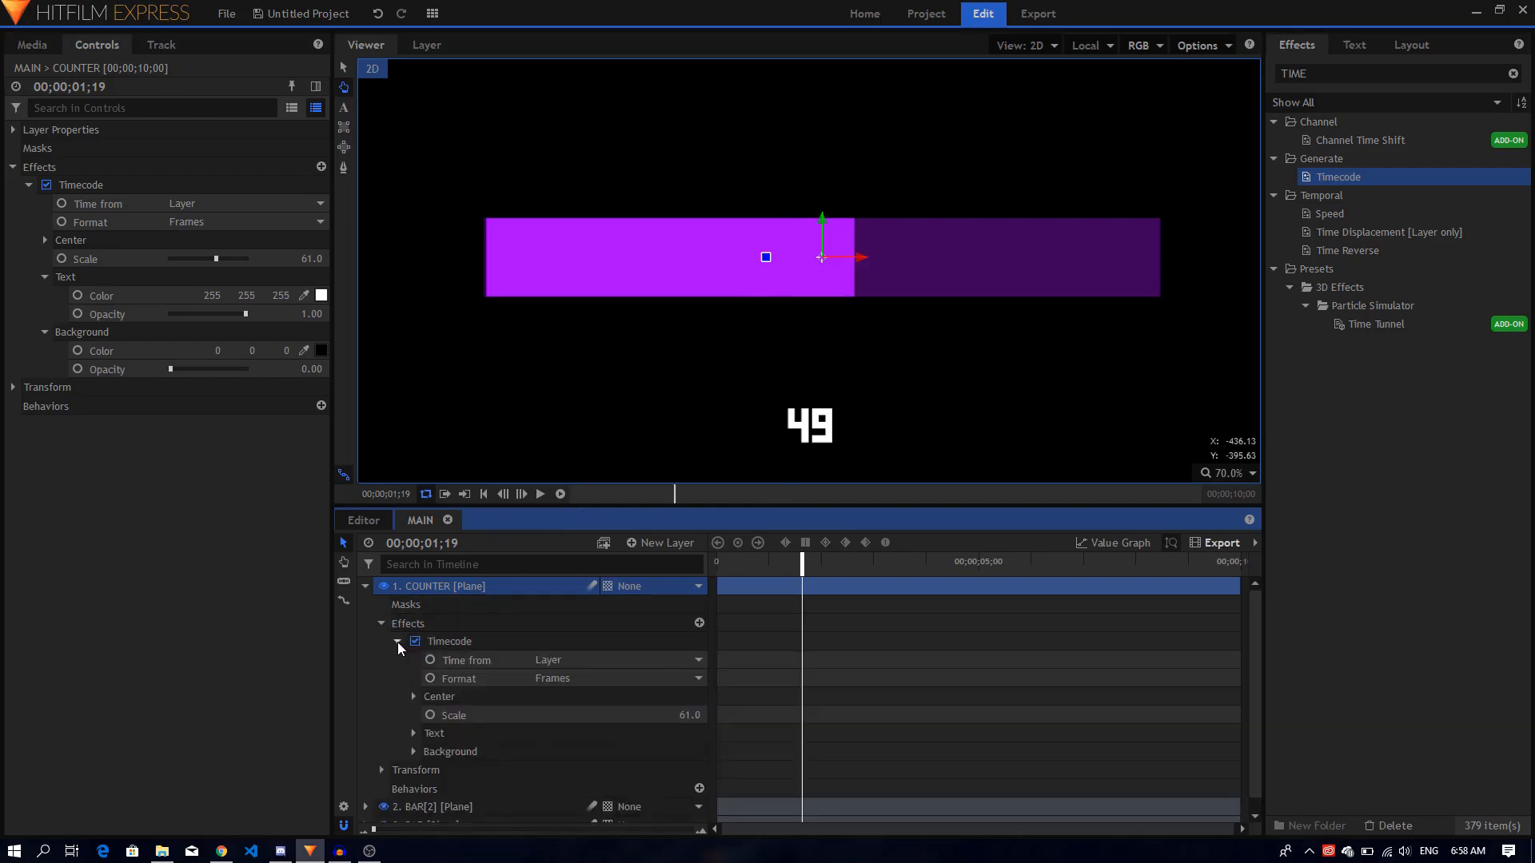
click(414, 697)
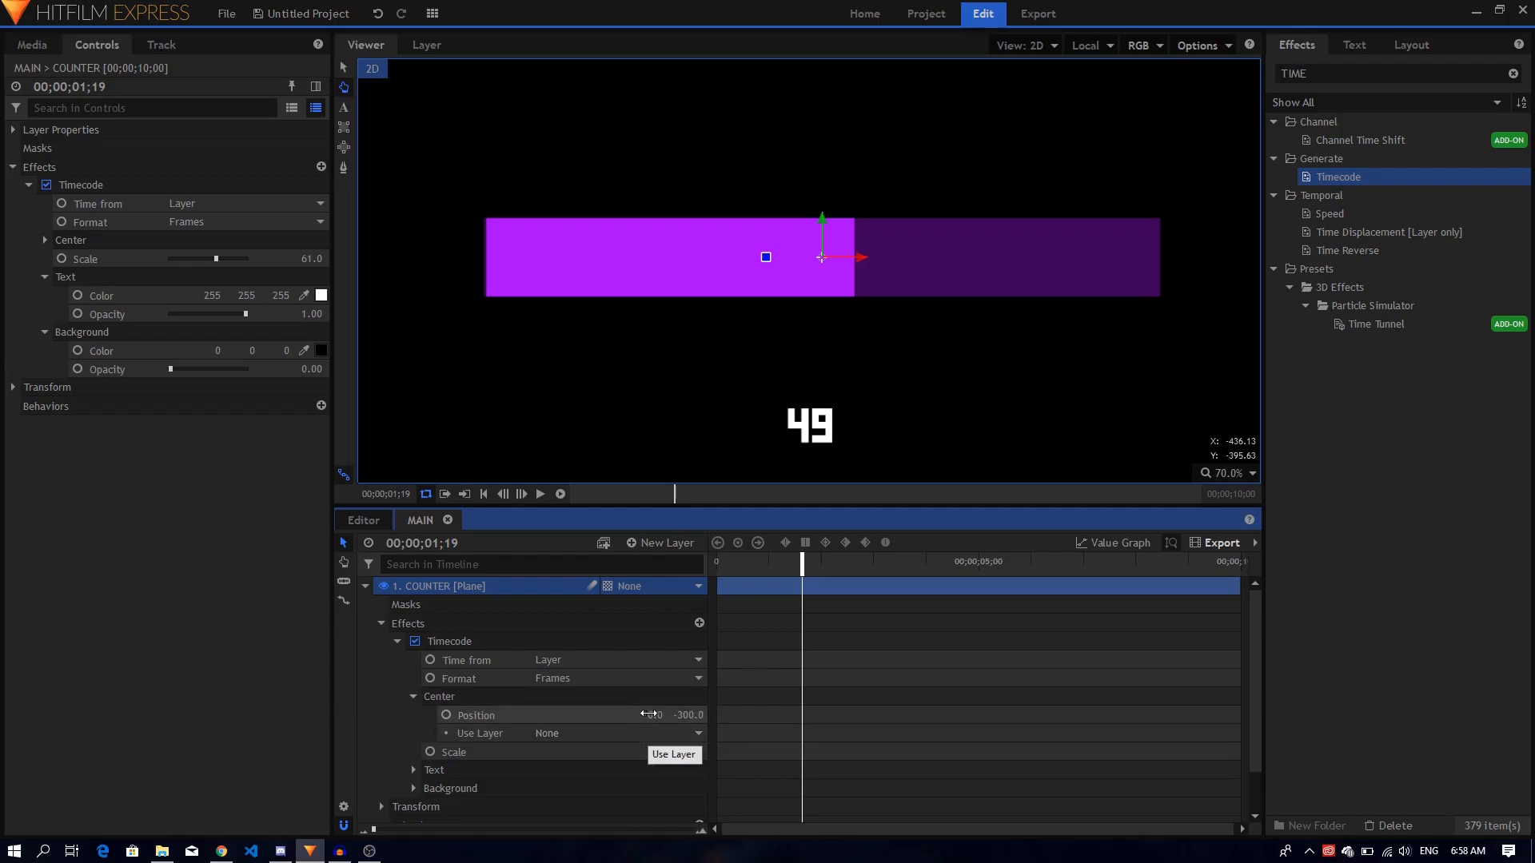
drag(656, 714, 520, 182)
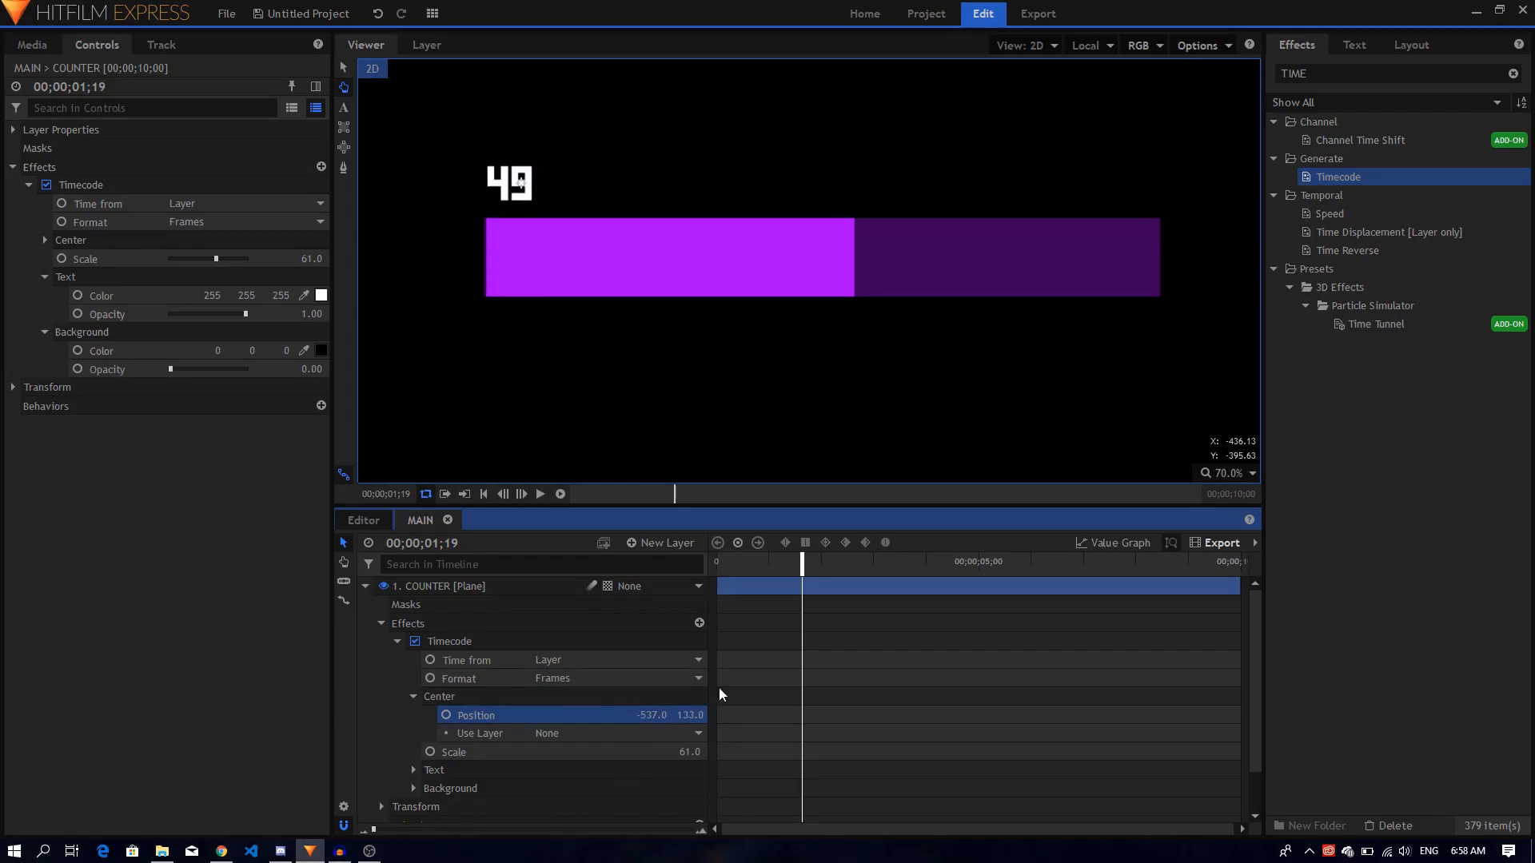
drag(731, 574, 700, 564)
drag(652, 714, 627, 715)
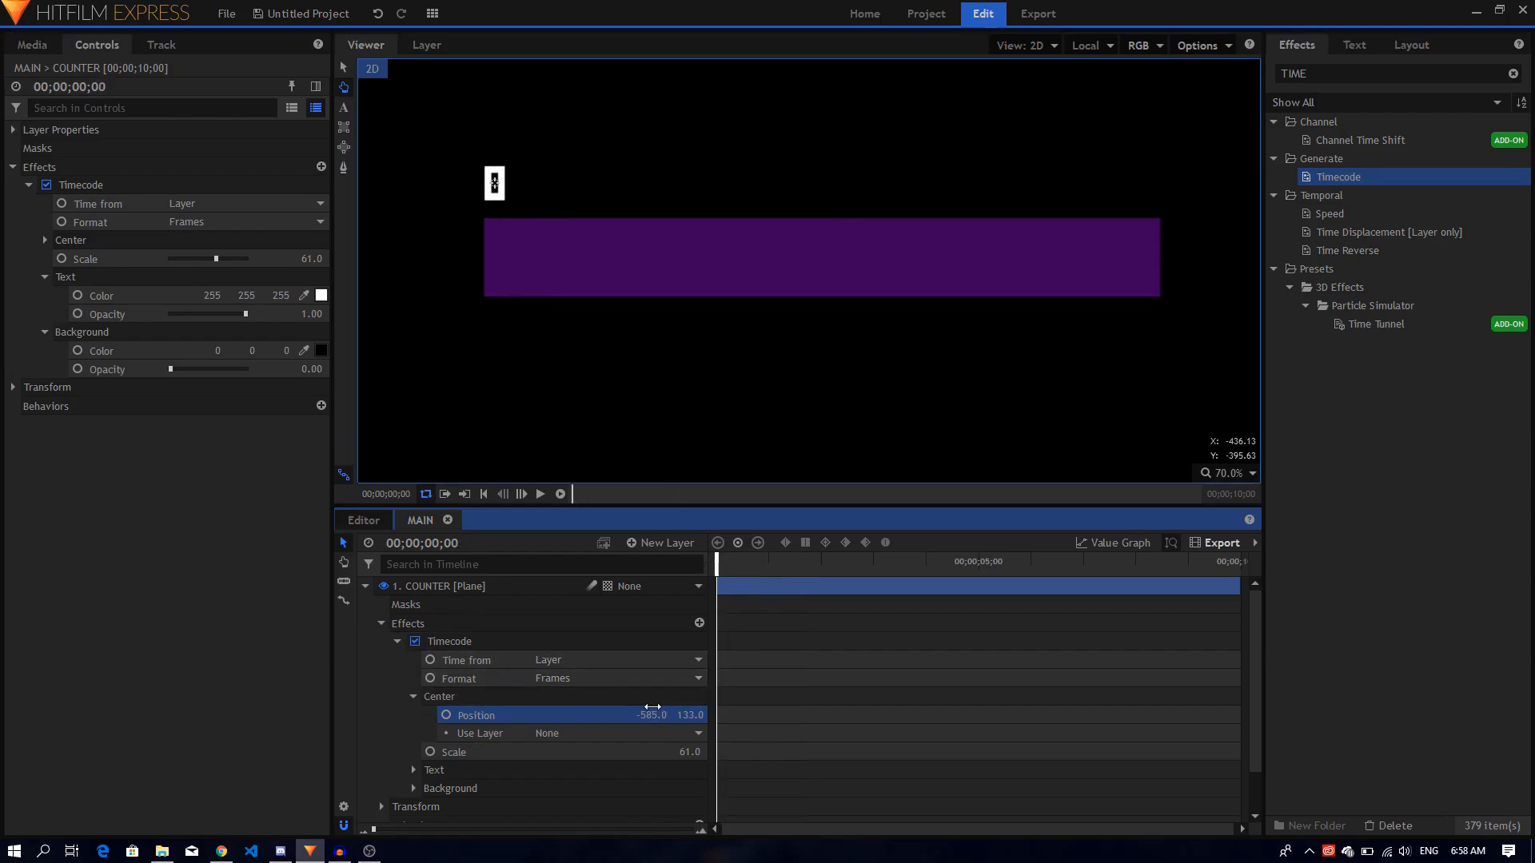
click(447, 717)
At 00;00;03;00, set the Timecode center position to 593, 133, above the bar's right end
click(875, 564)
drag(875, 564, 876, 565)
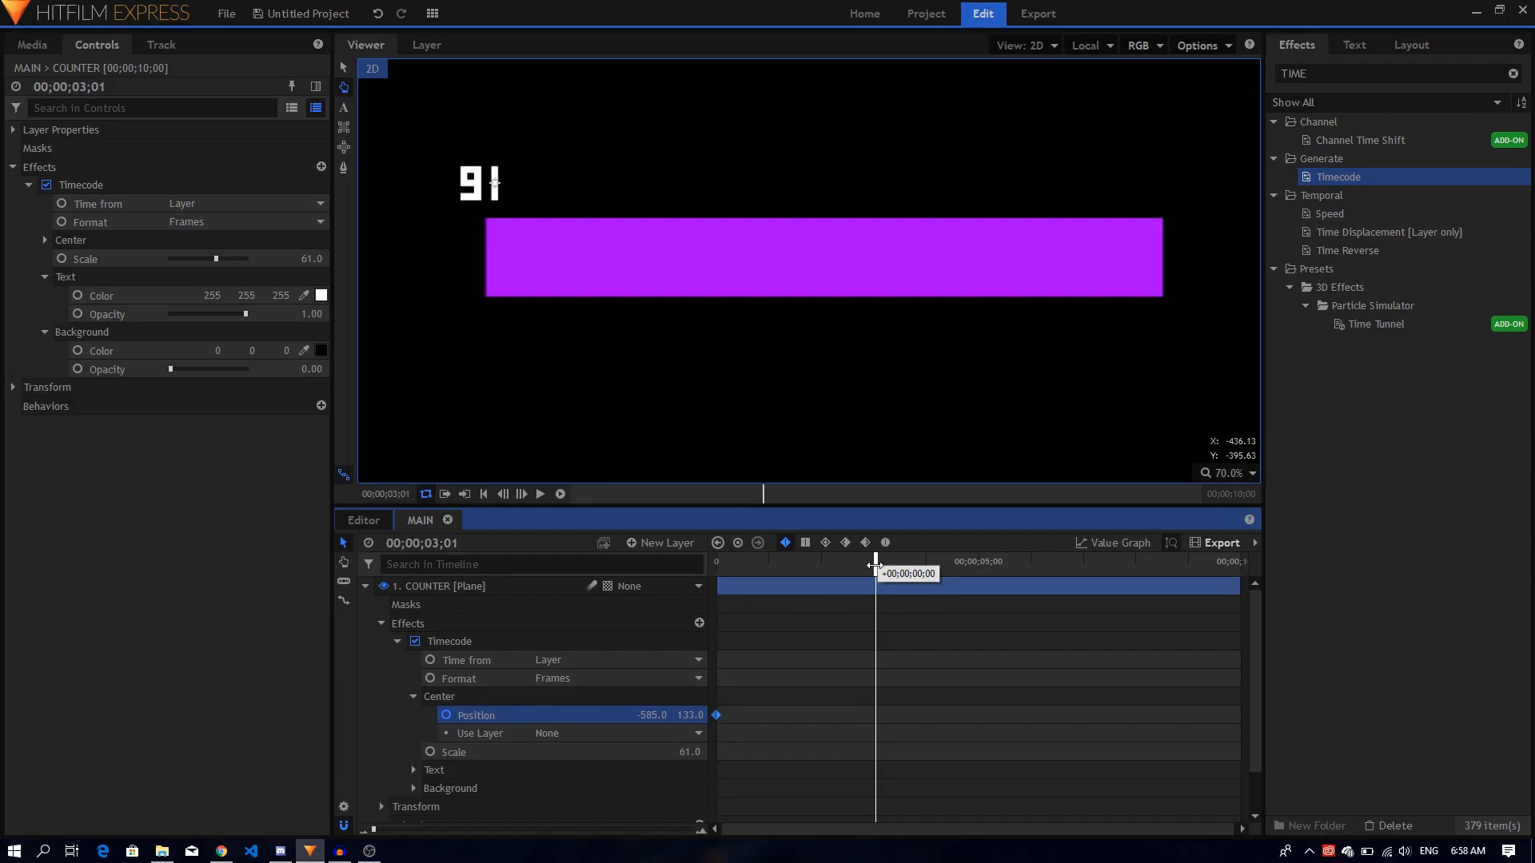
drag(876, 565, 874, 565)
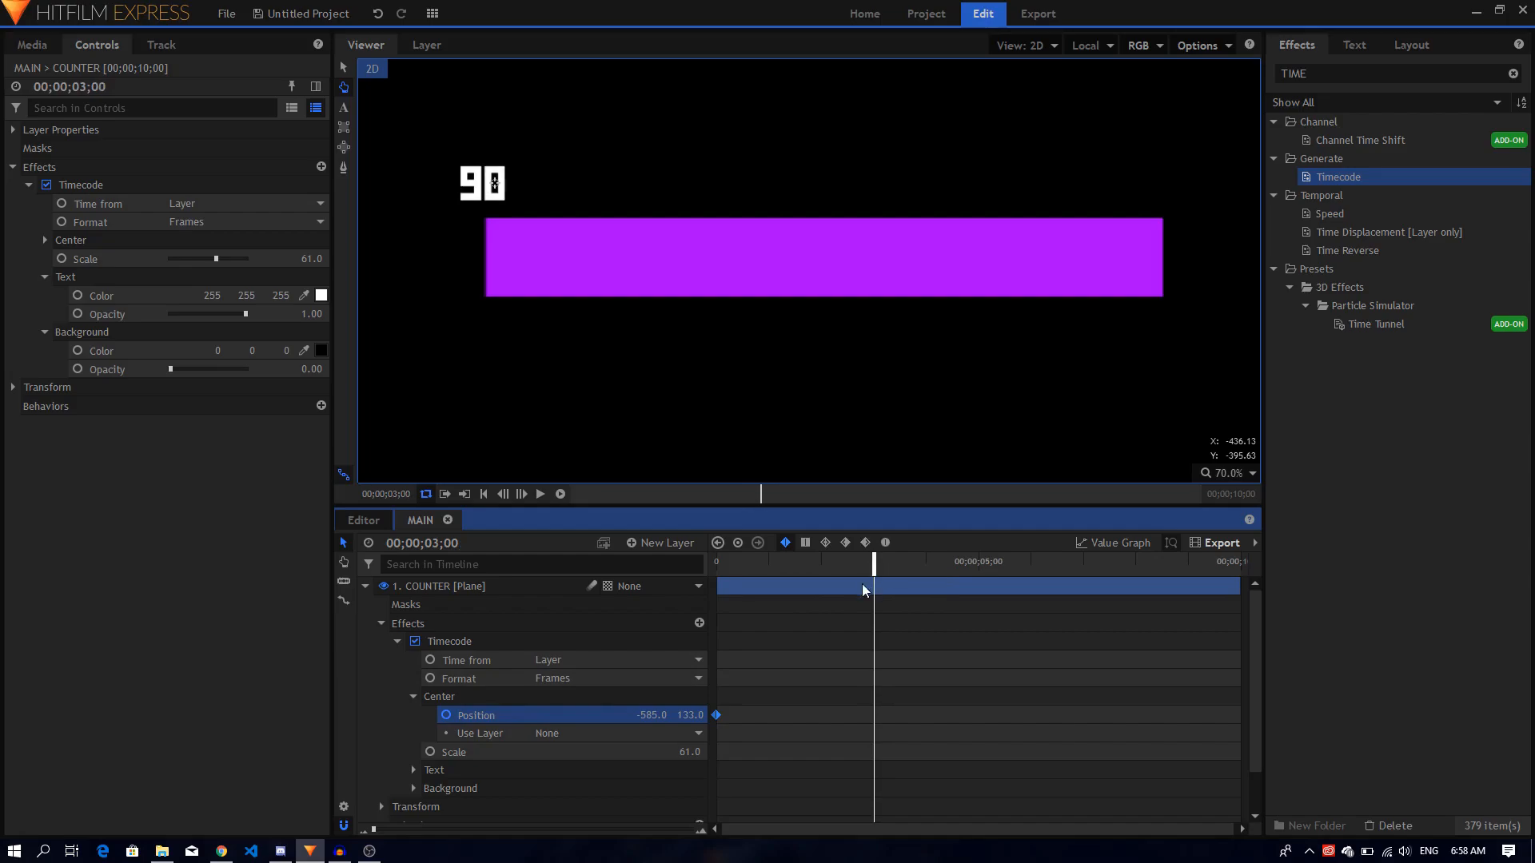
drag(652, 715, 749, 715)
drag(1155, 183, 1153, 183)
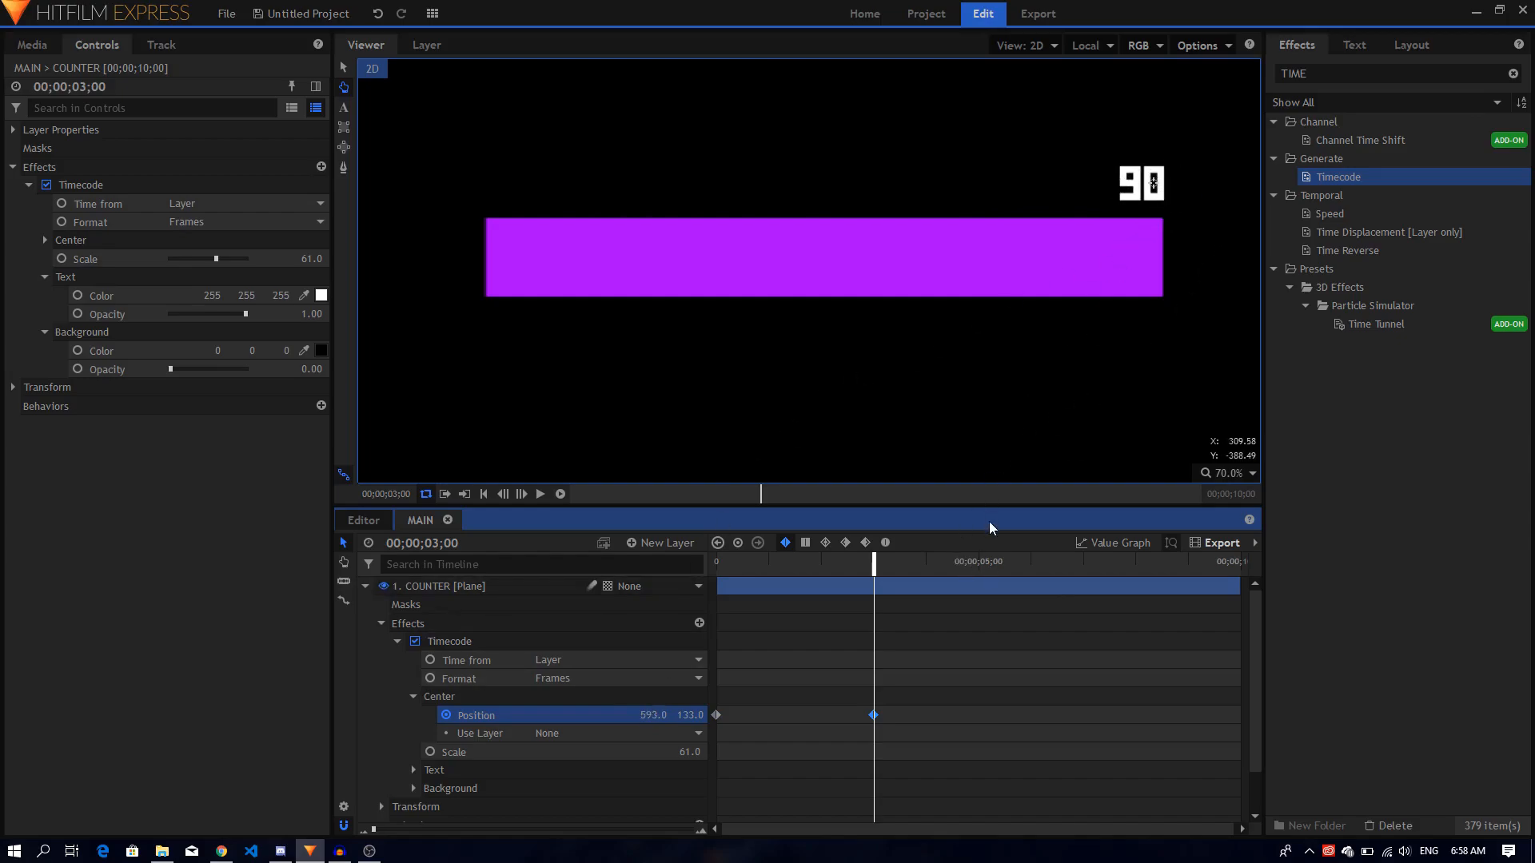
Shift the Timecode position's end keyframe to 00;00;03;10, the frame where the counter reads 100
key(Right)
key(Right)
key(Right)
key(Right)
key(Right)
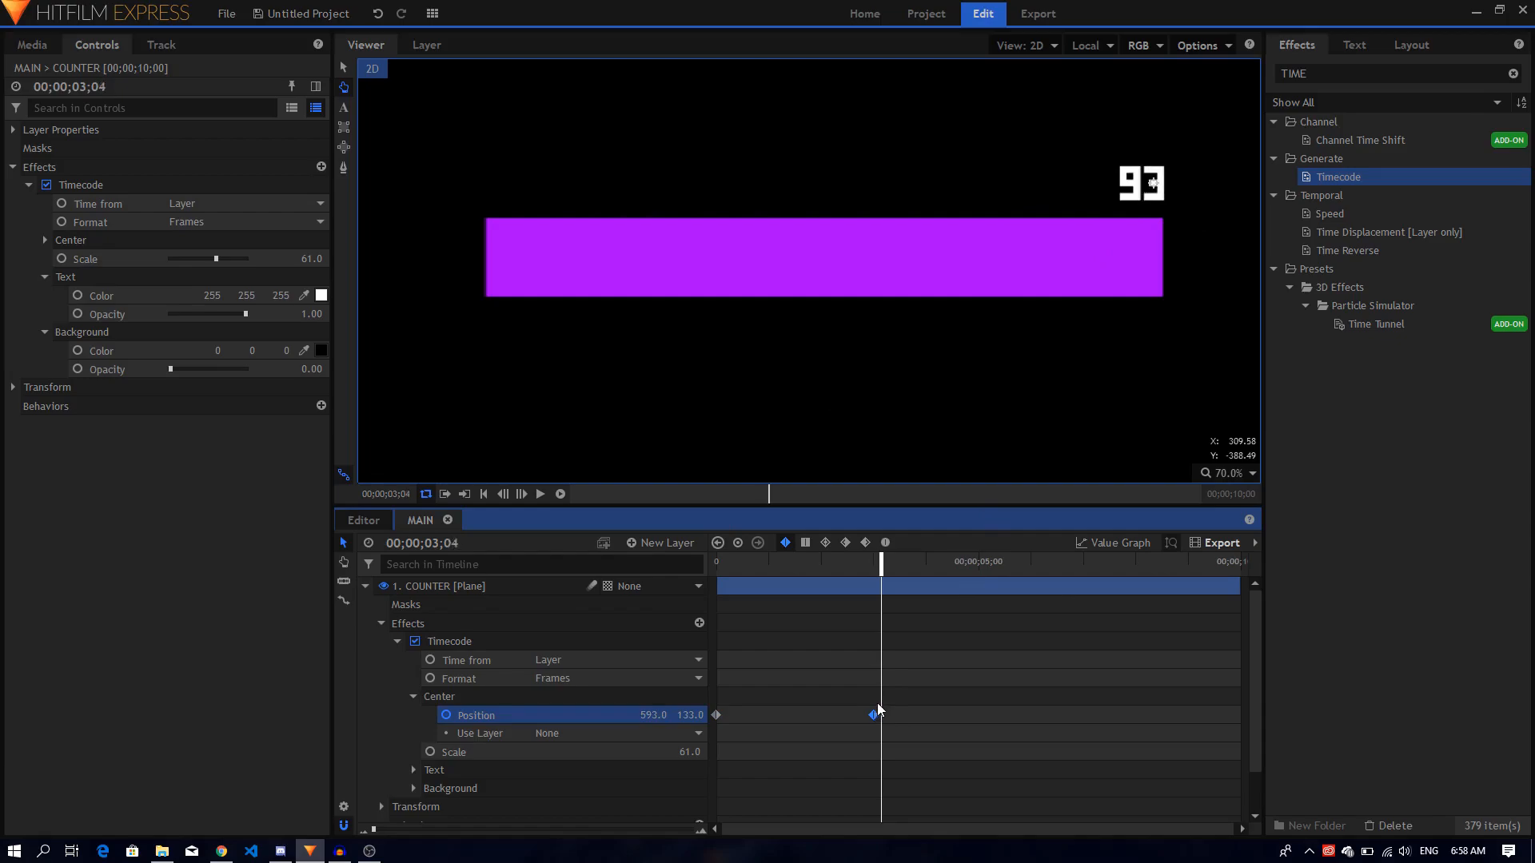
key(Right)
key(Right)
key(Right)
key(Right)
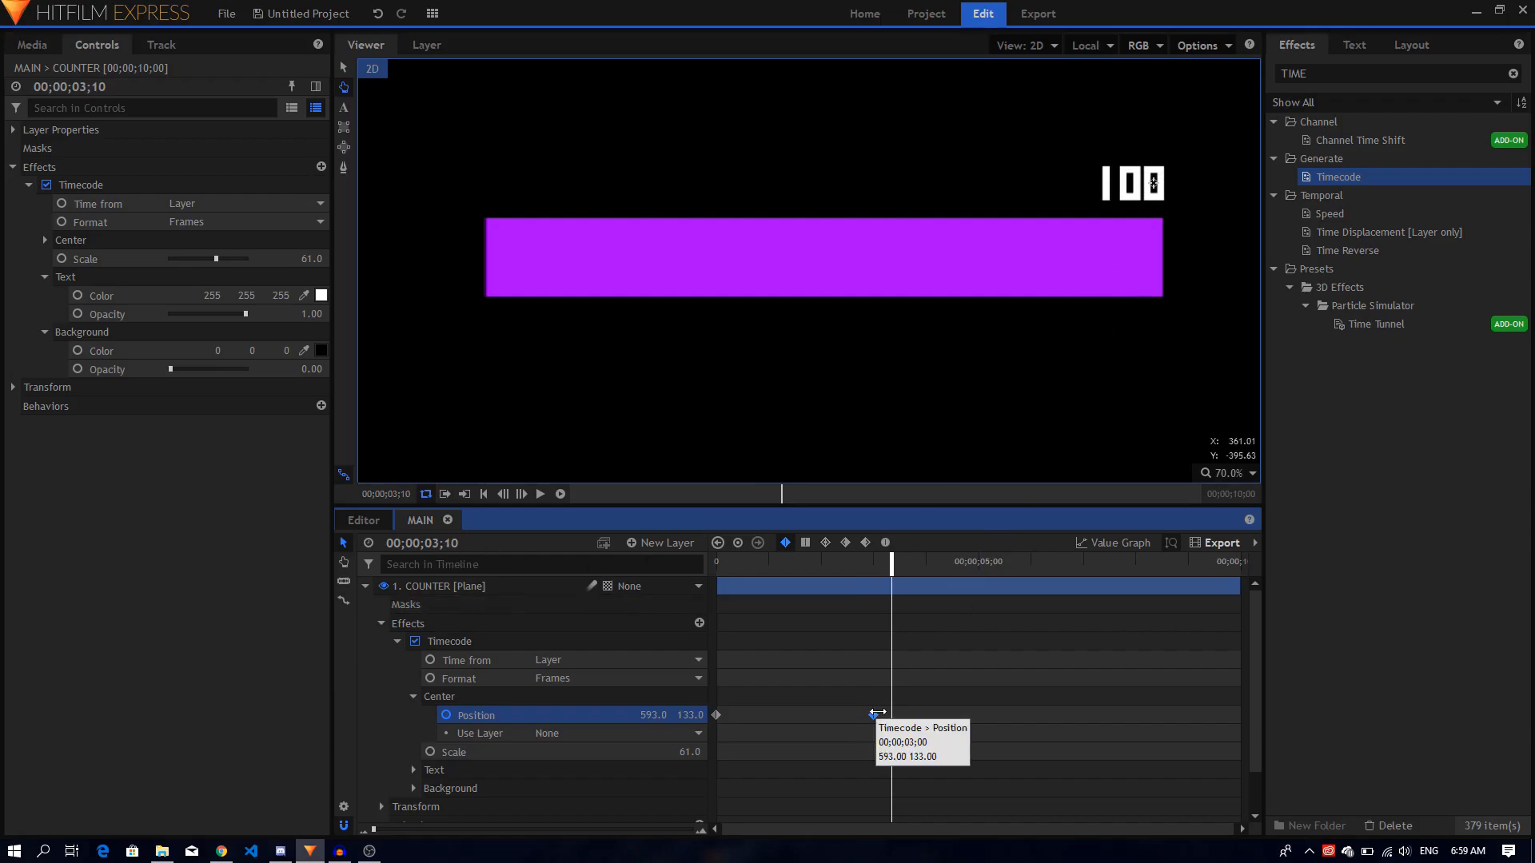
drag(877, 712, 894, 720)
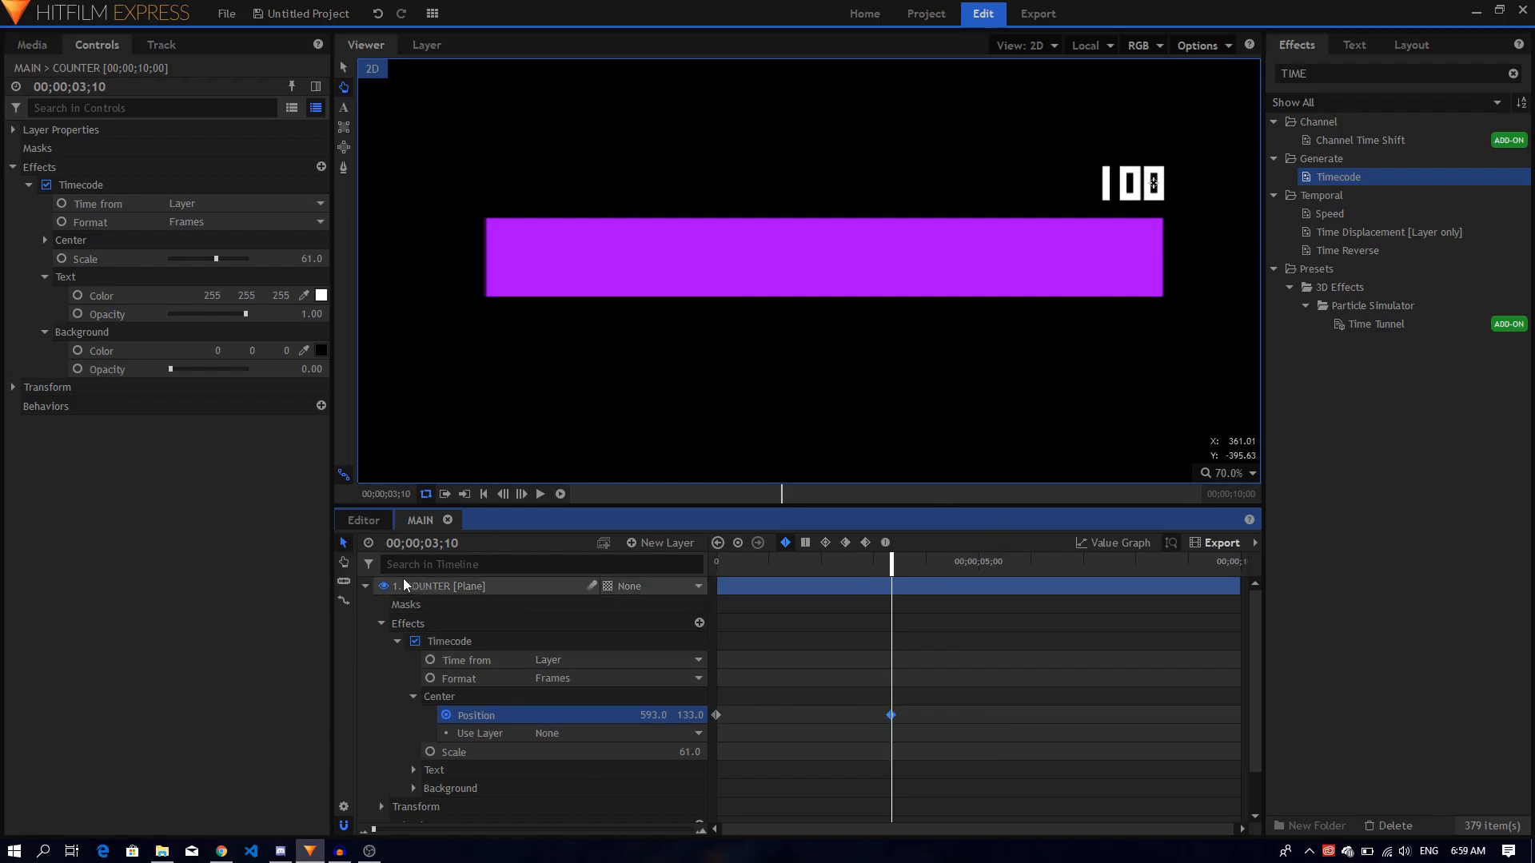
Collapse the COUNTER layer and shift BAR[2]'s ending scale keyframe to 00;00;03;10
click(366, 587)
click(365, 605)
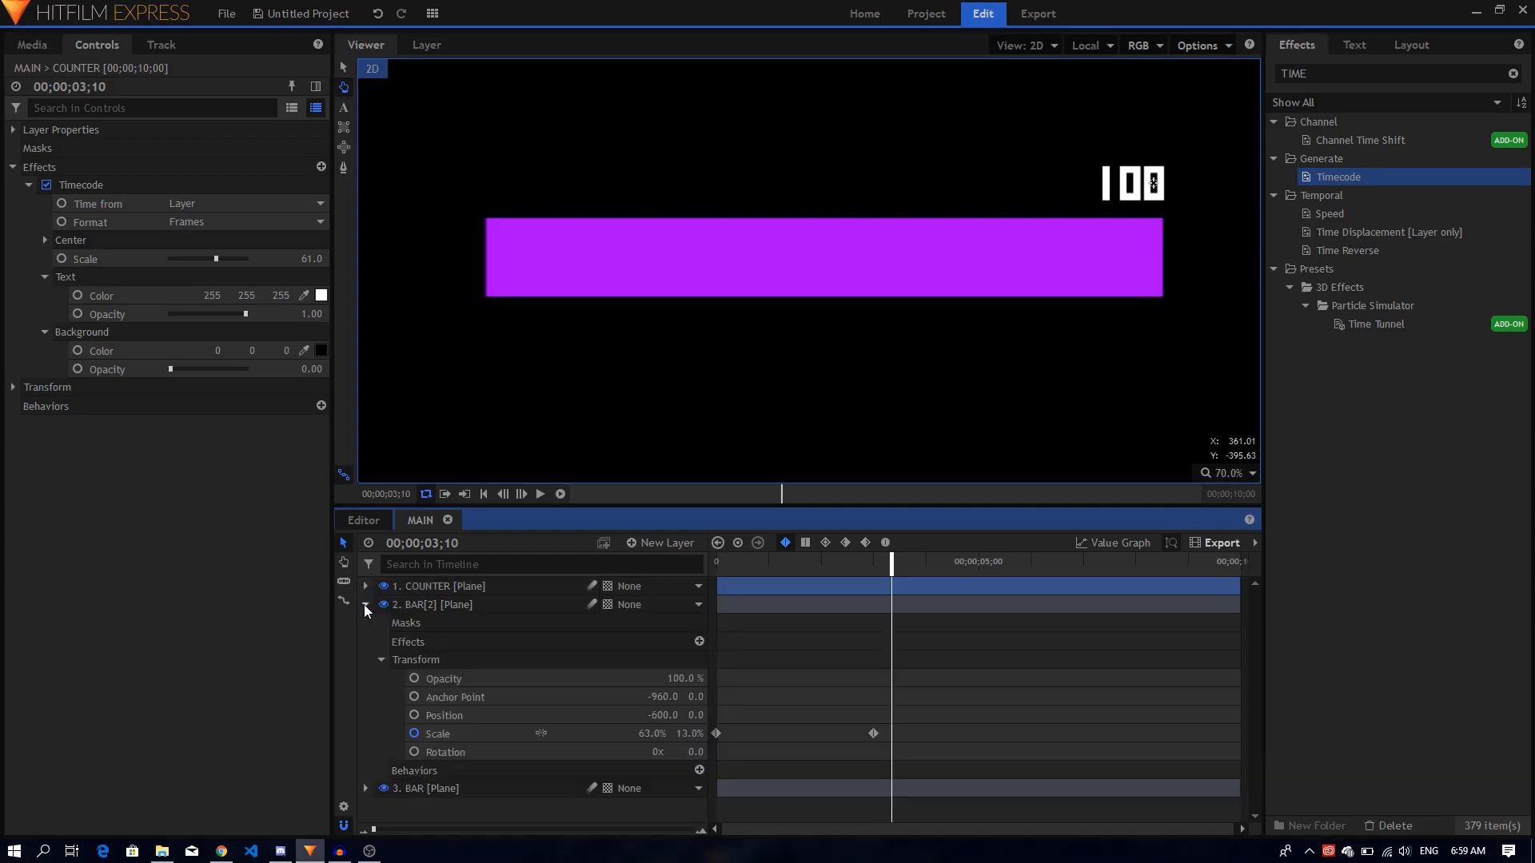
drag(873, 733, 891, 734)
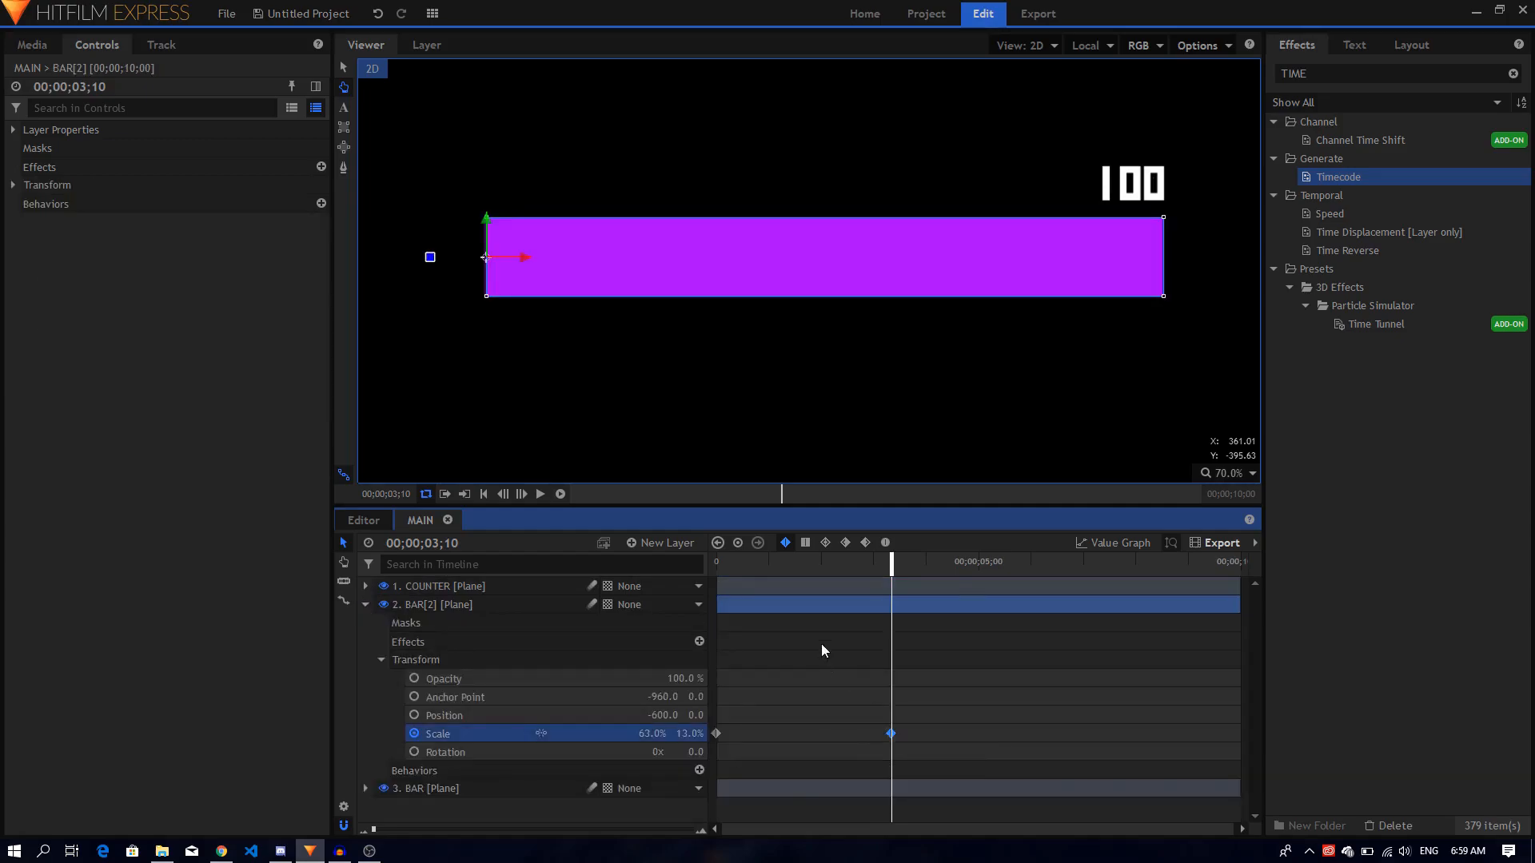
Play the animation from the start to check the bar and counter together, then collapse the BAR[2] layer
click(754, 564)
key(Home)
key(space)
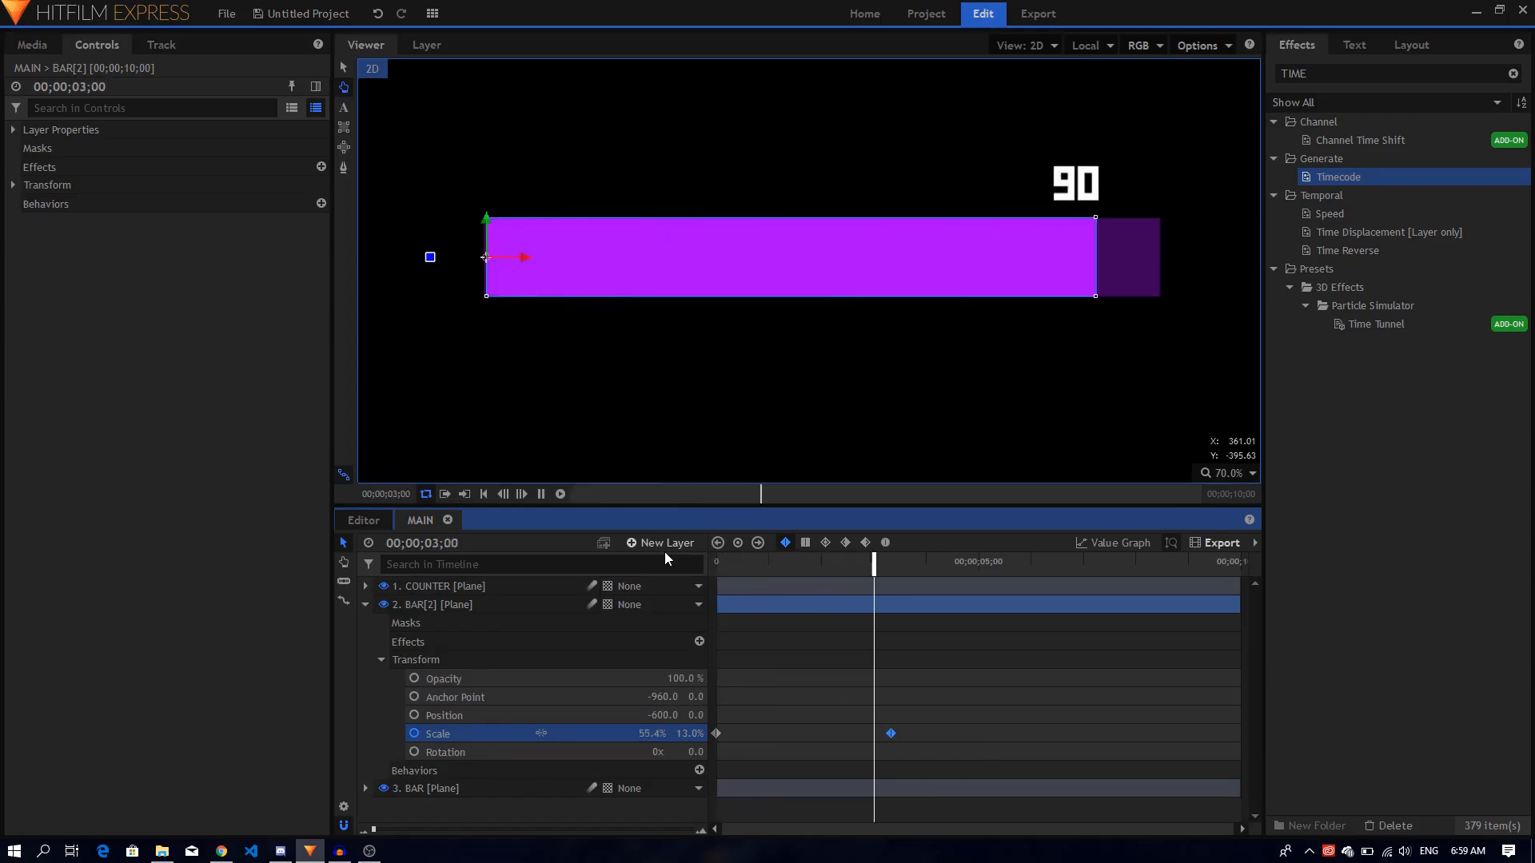
key(space)
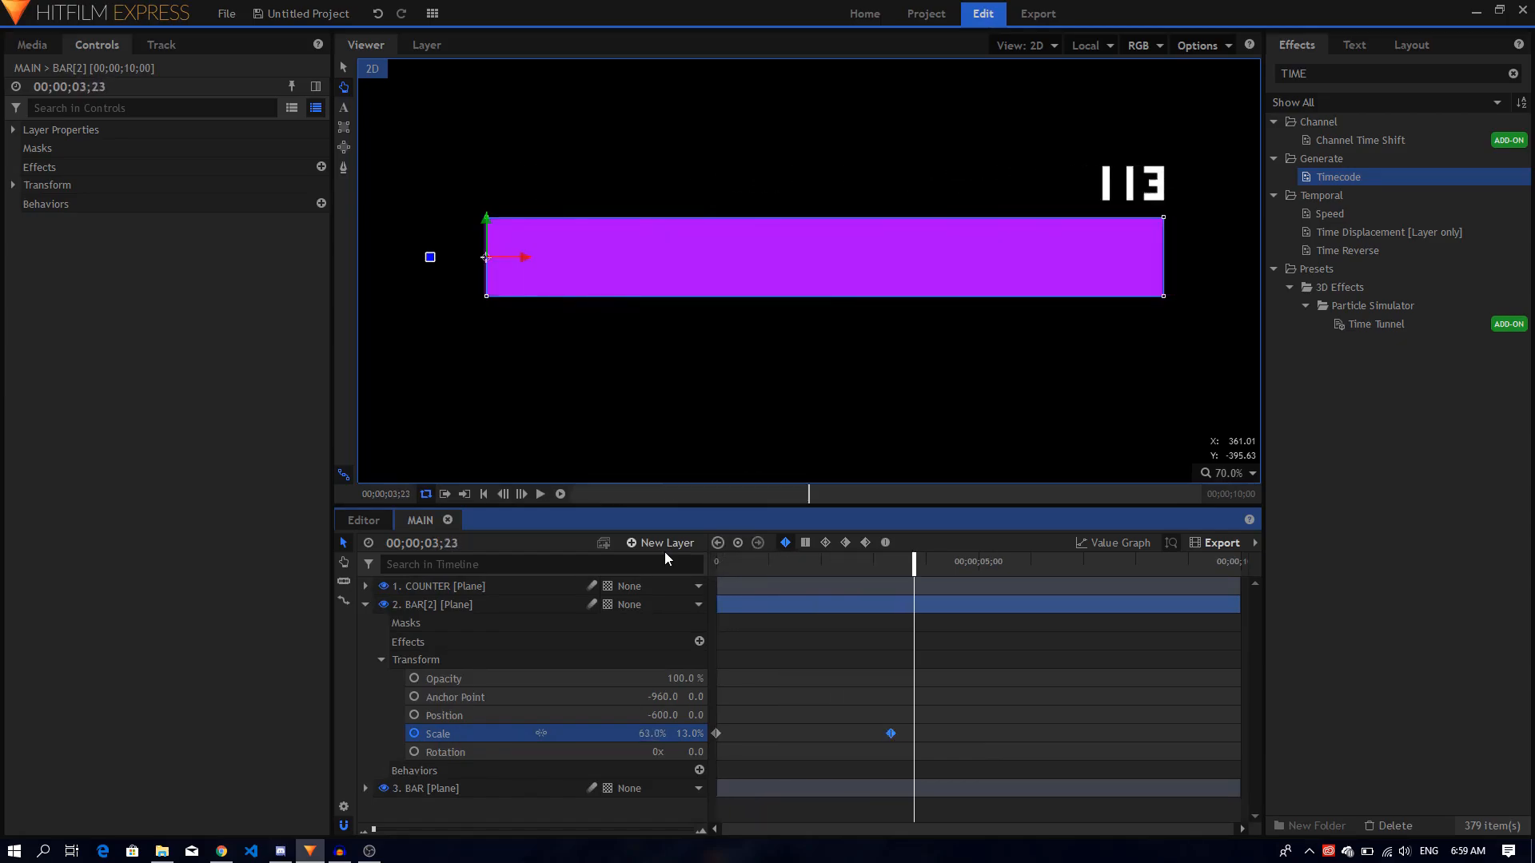
click(366, 605)
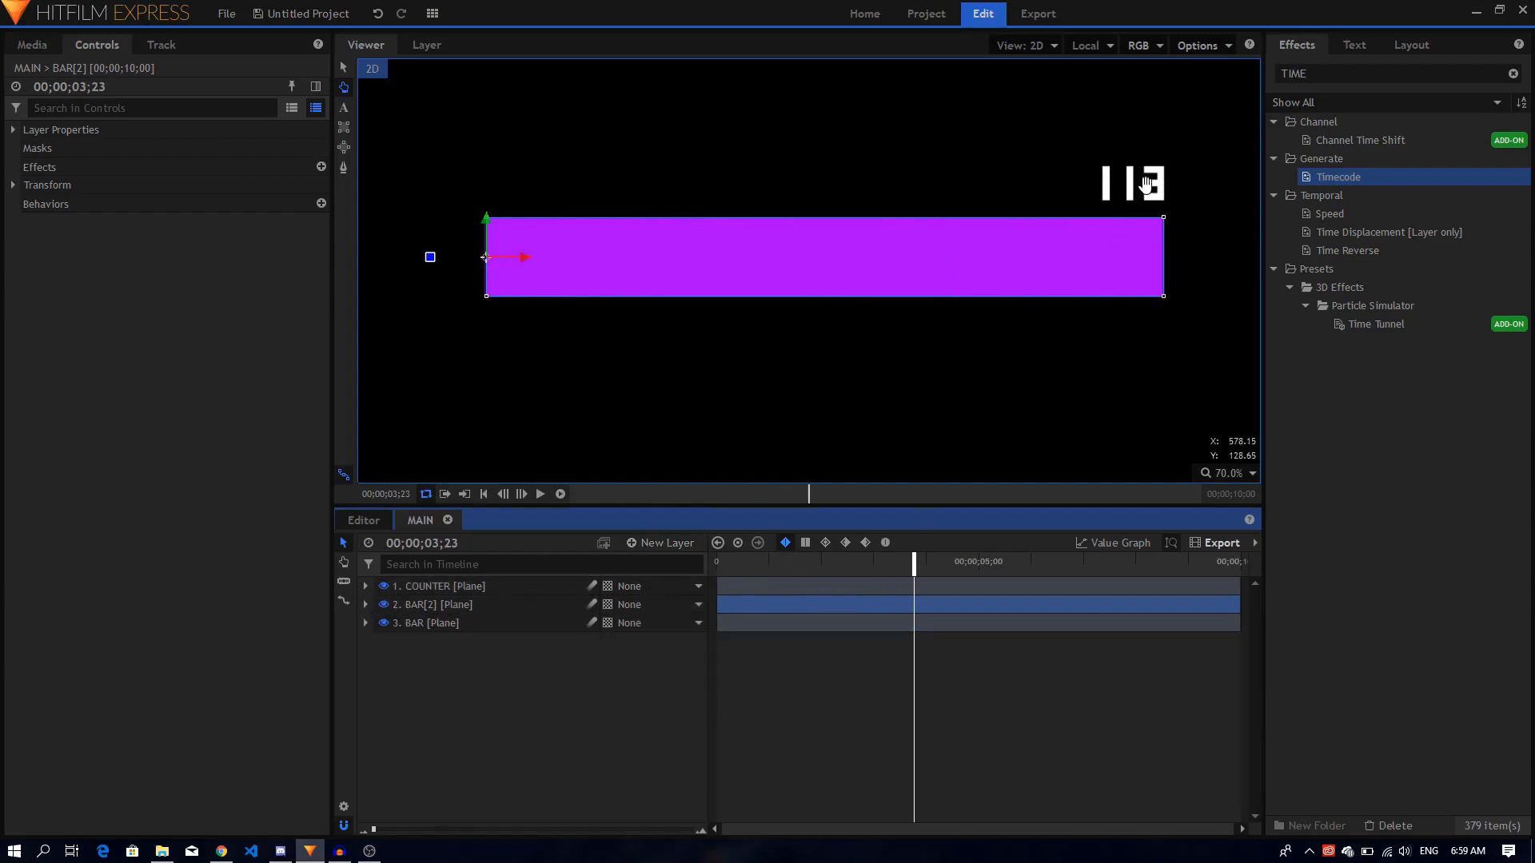
Zoom in on the bar's right end and replay the last frames around the counter reaching 100
scroll(1023, 249, down, 2)
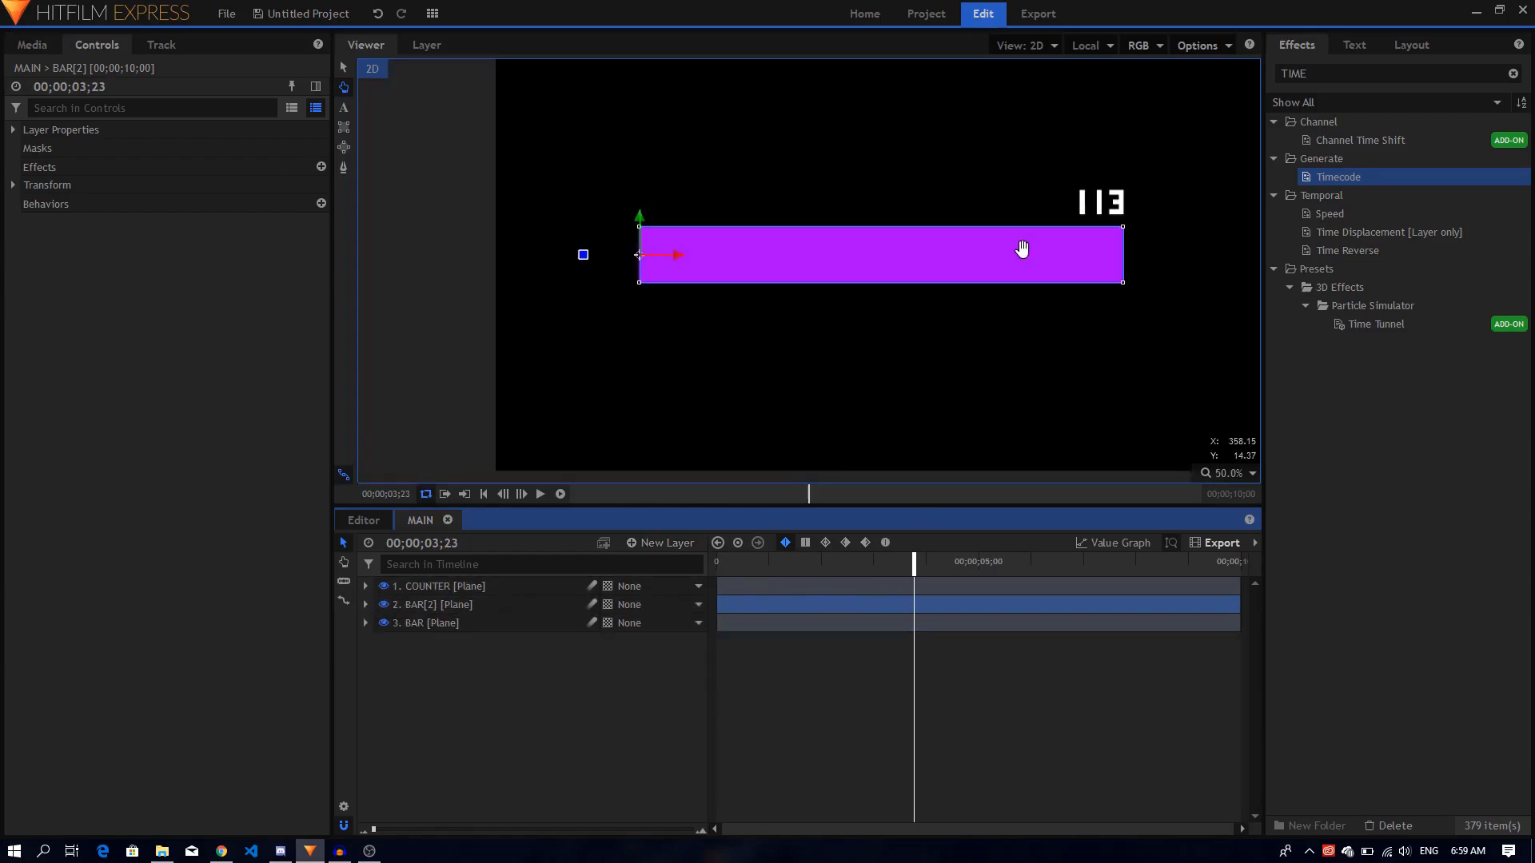
drag(1154, 190, 1034, 274)
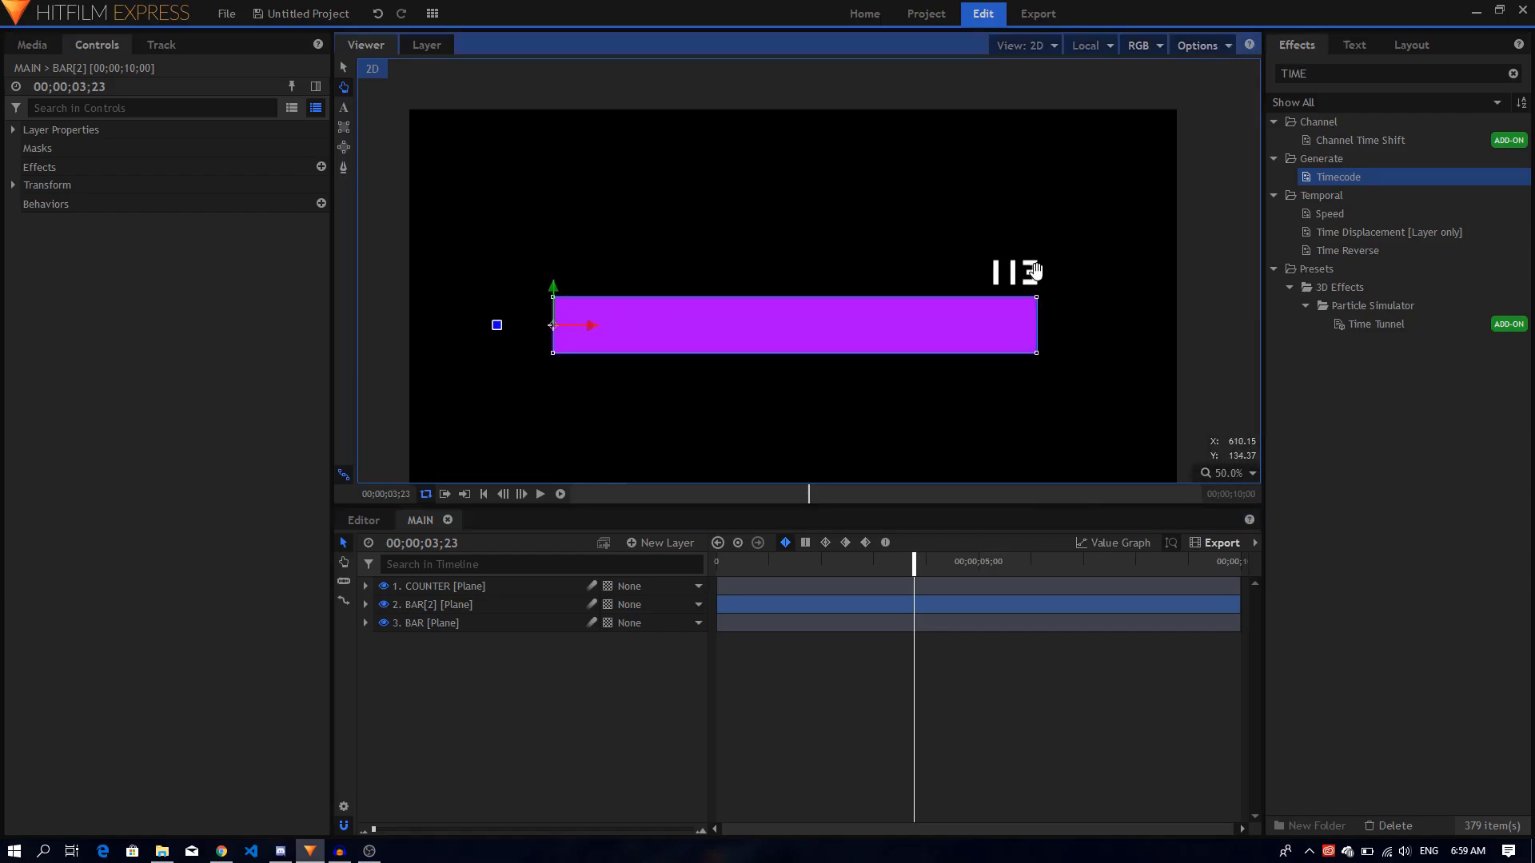
scroll(1035, 272, up, 3)
click(861, 561)
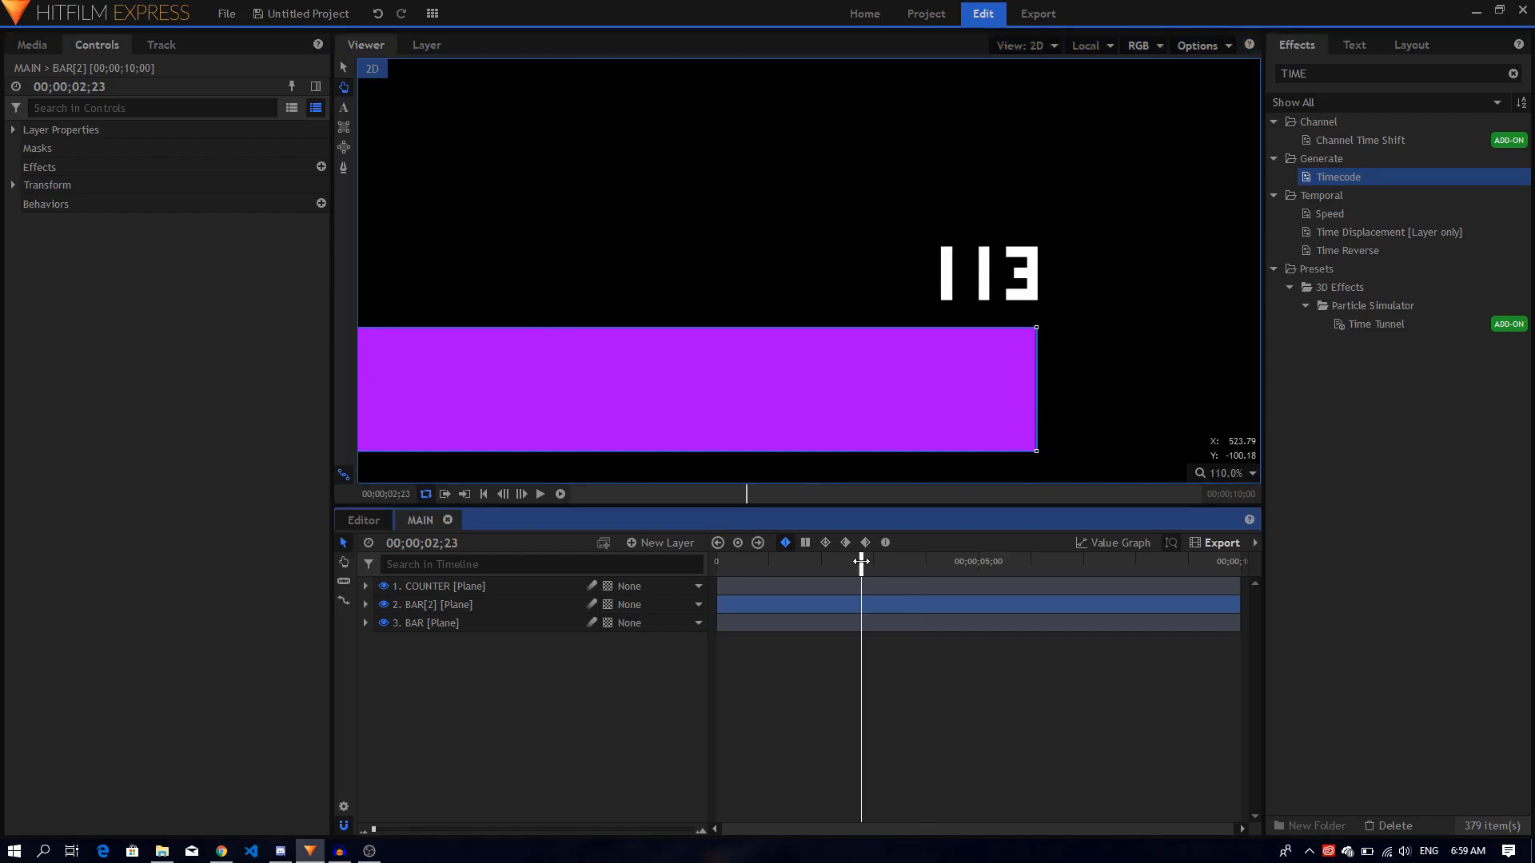
key(space)
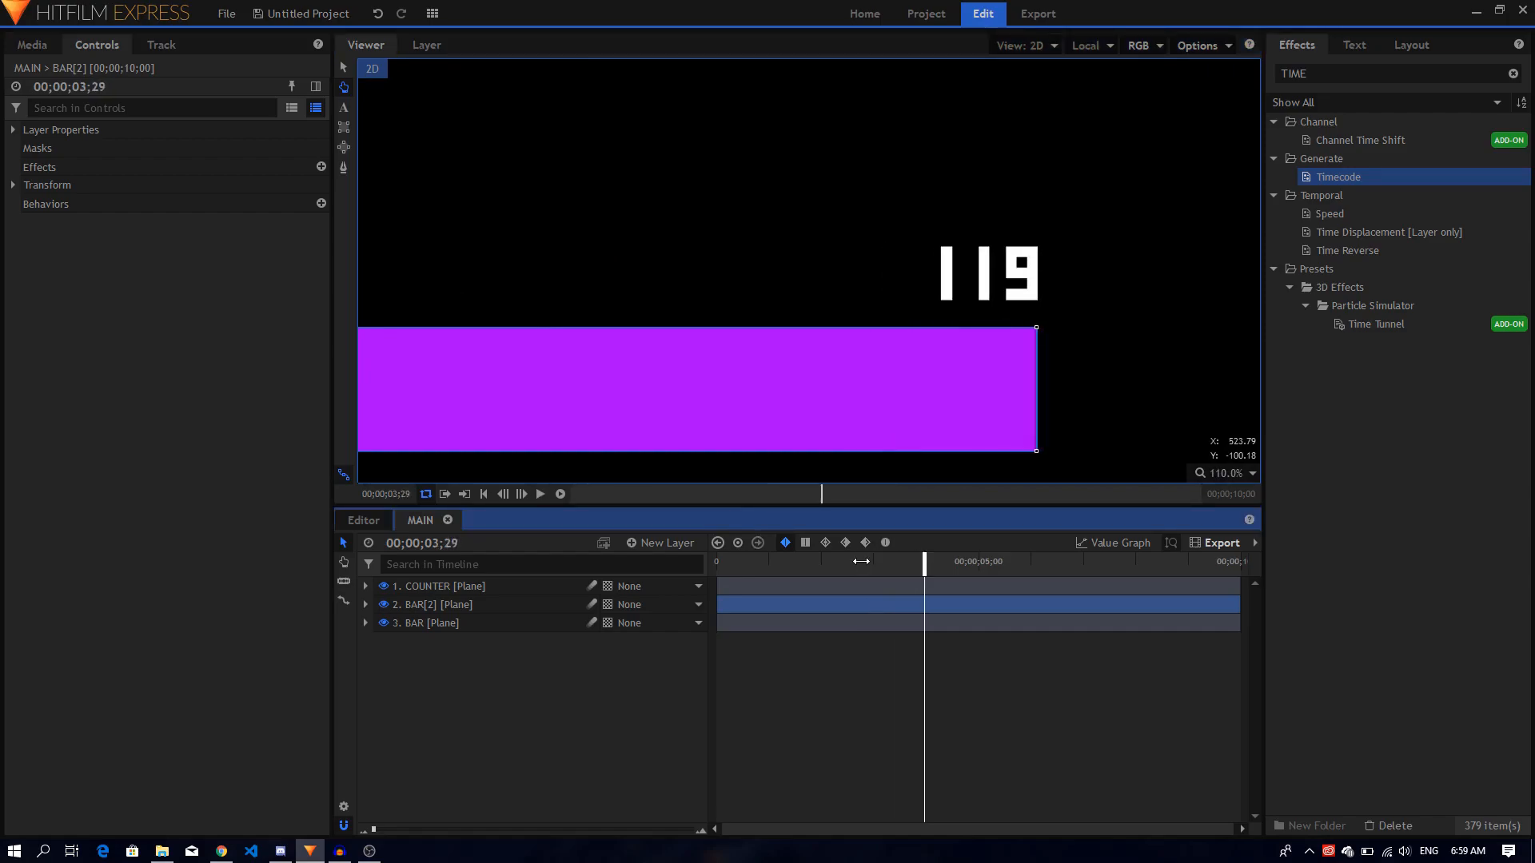
click(846, 563)
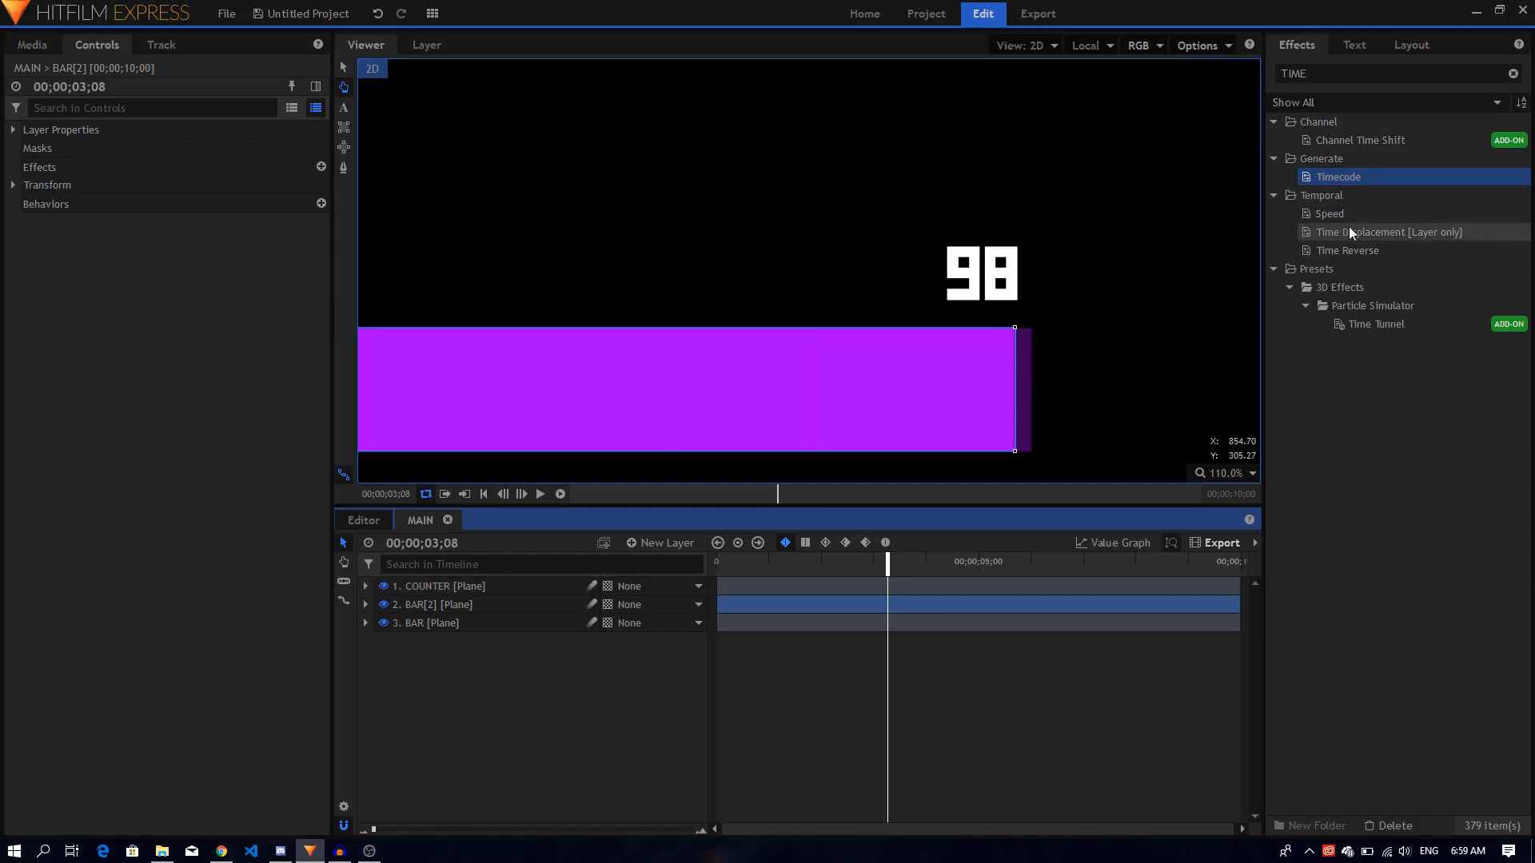
Apply the Speed effect to the COUNTER layer and add a speed keyframe of 1.00 at 00;00;03;07
drag(1338, 219, 488, 582)
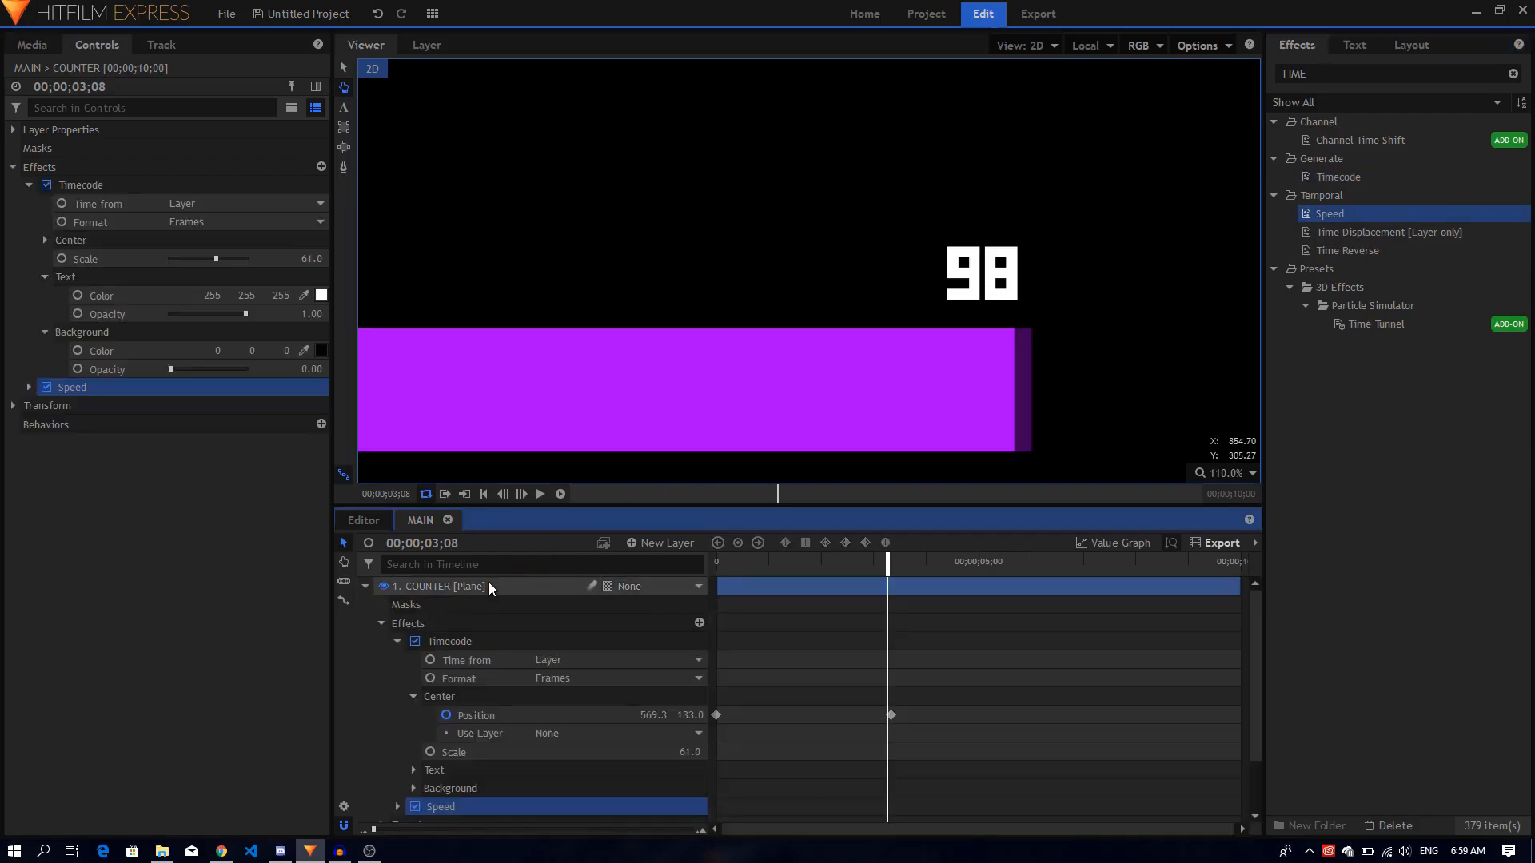
click(397, 642)
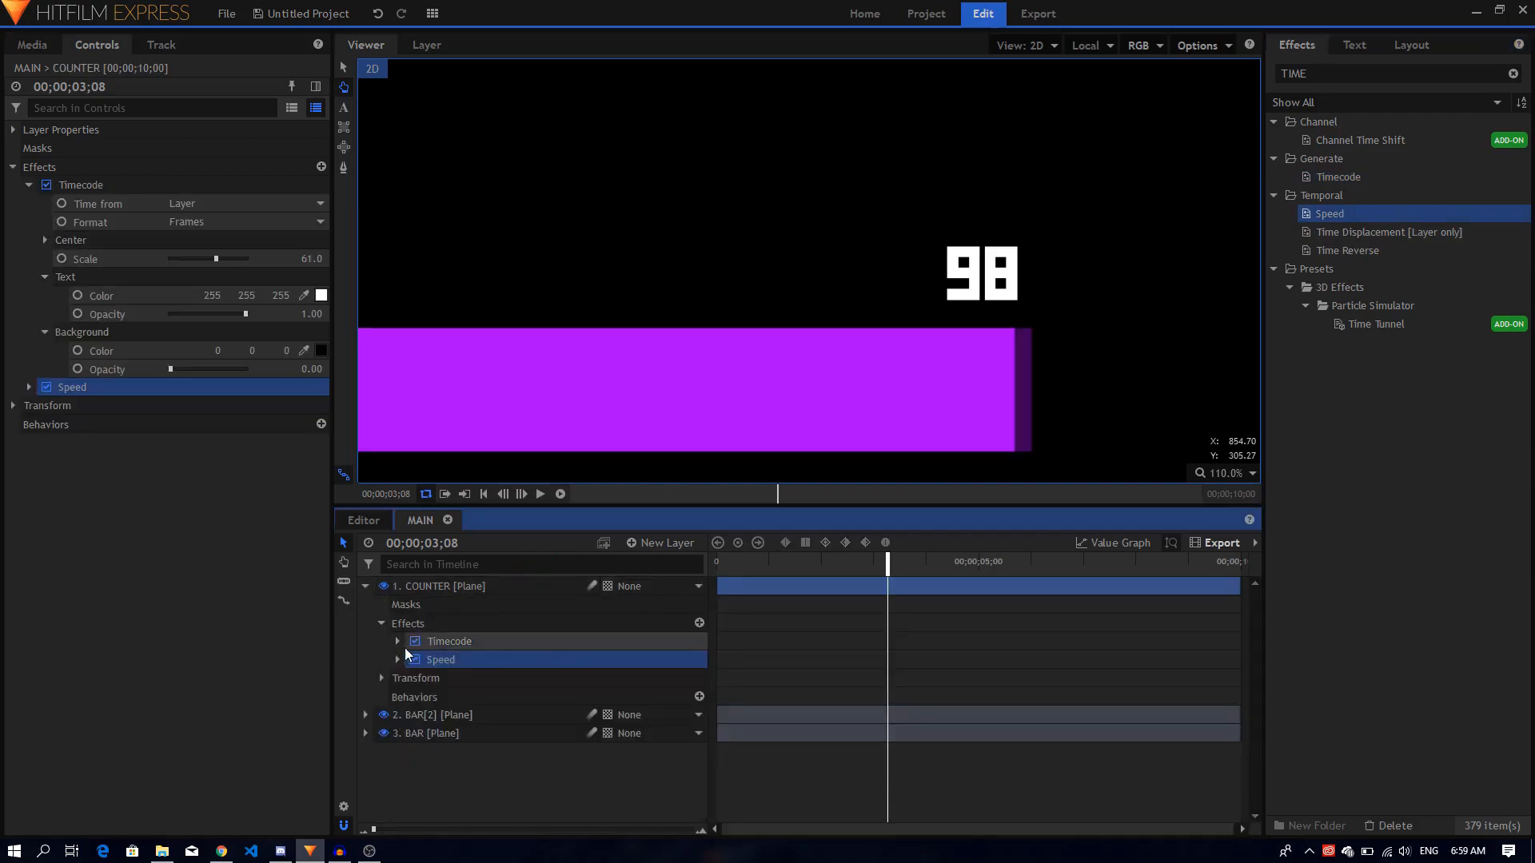
click(396, 661)
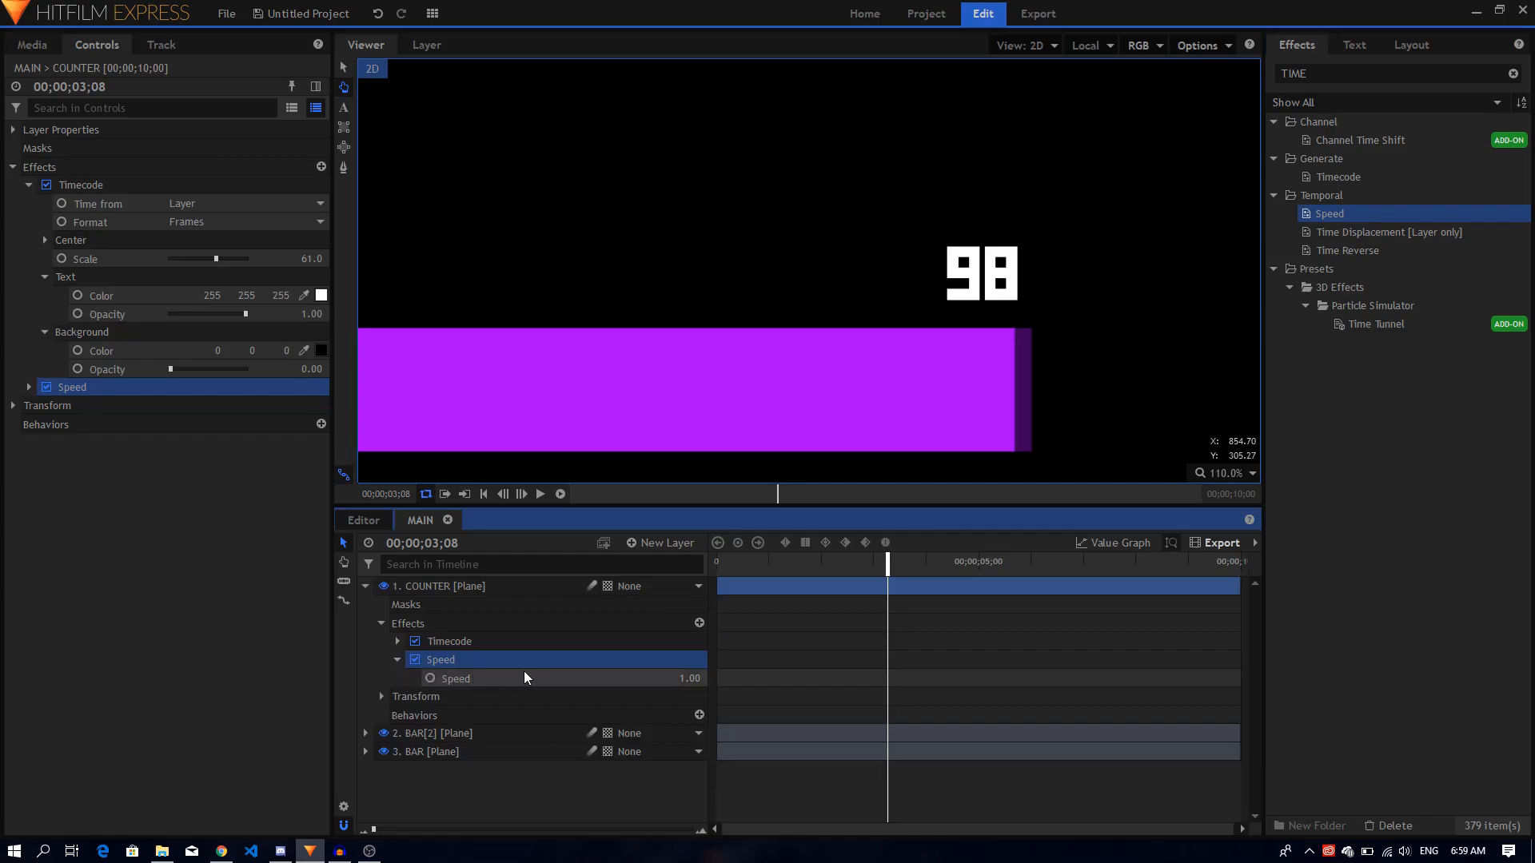
key(Left)
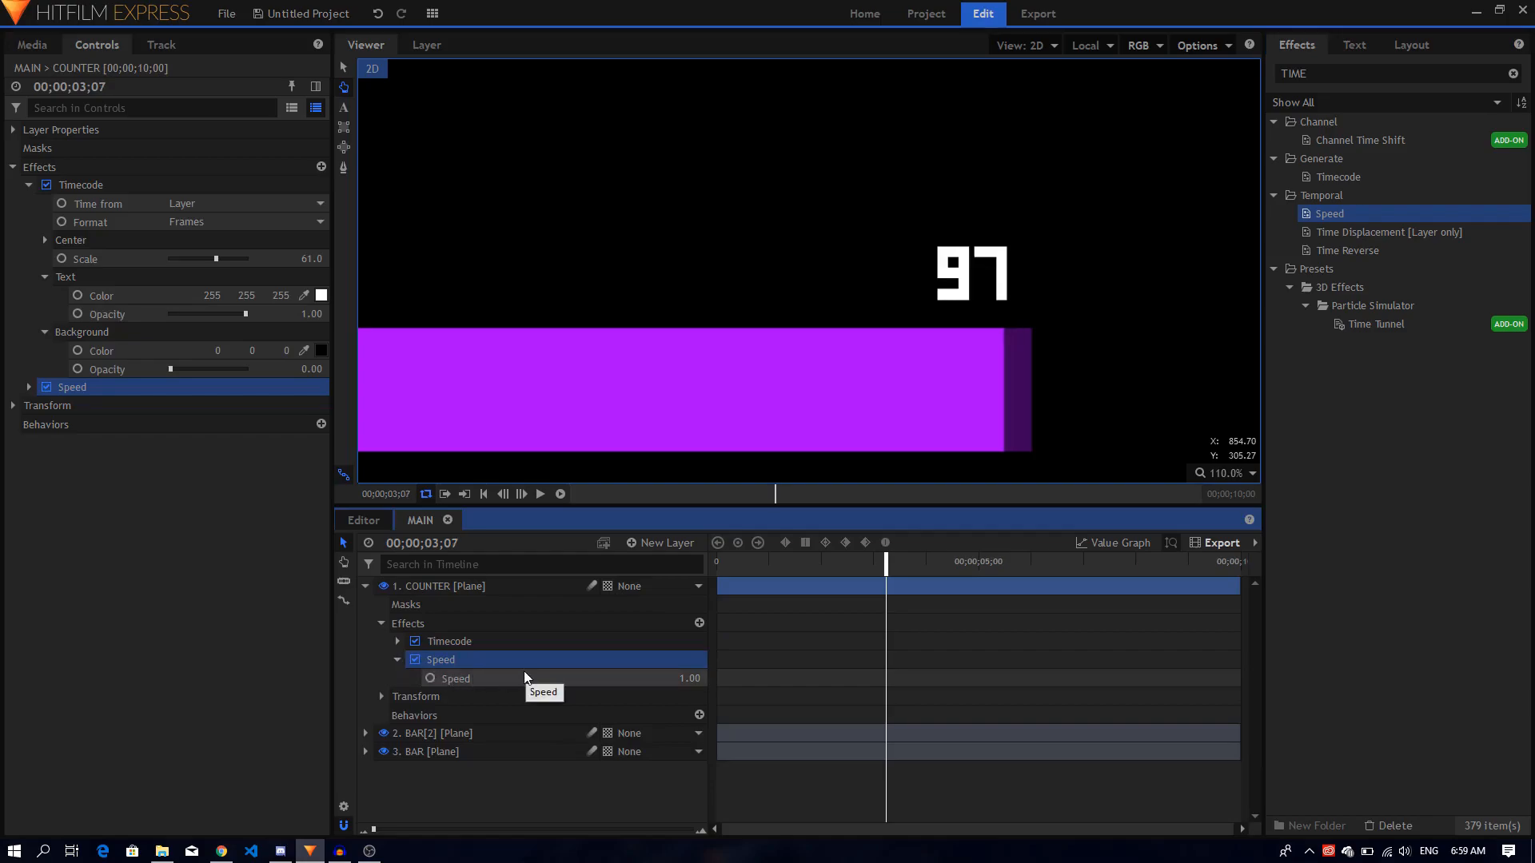
click(432, 678)
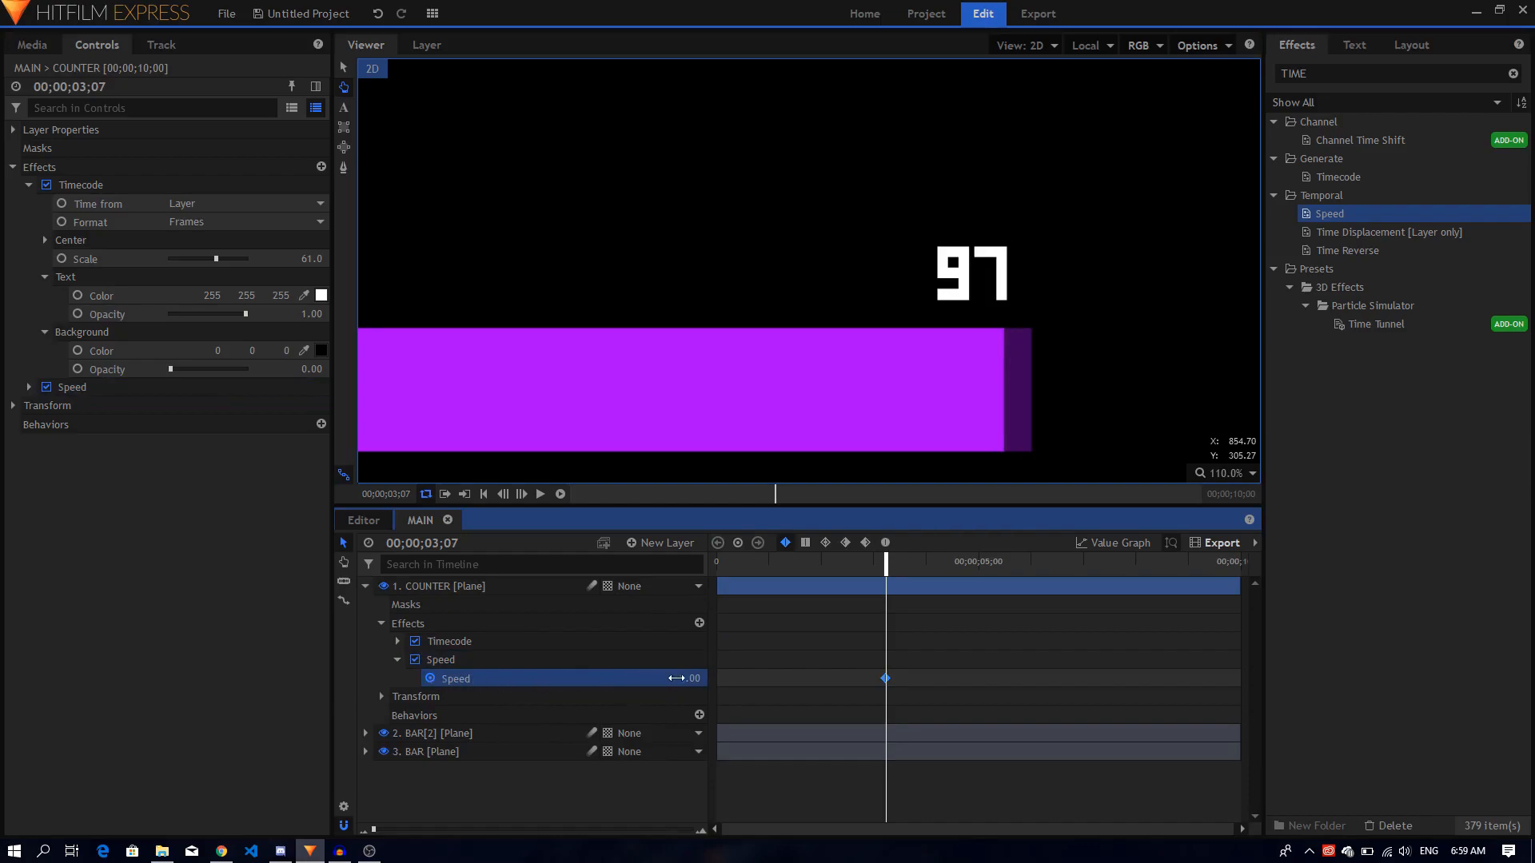
Set the COUNTER layer's Speed to 0 at 00;00;03;08 and change both speed keyframes to constant interpolation
key(Right)
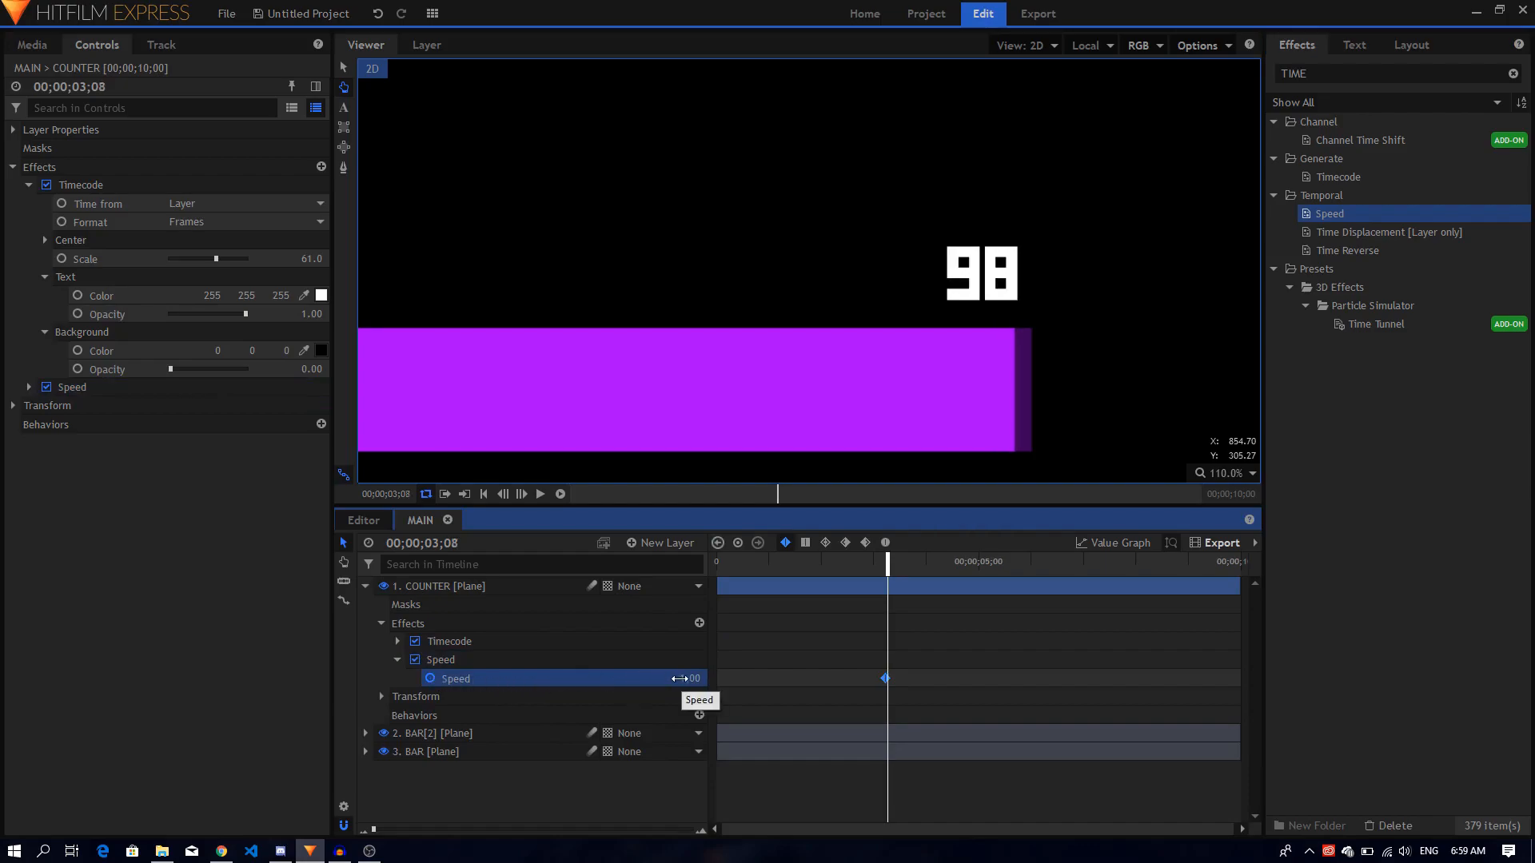
click(679, 678)
text(0)
key(Return)
drag(911, 671, 870, 683)
click(806, 543)
Replay the end of the animation to check where the counter stops, then collapse the COUNTER layer
click(863, 574)
key(space)
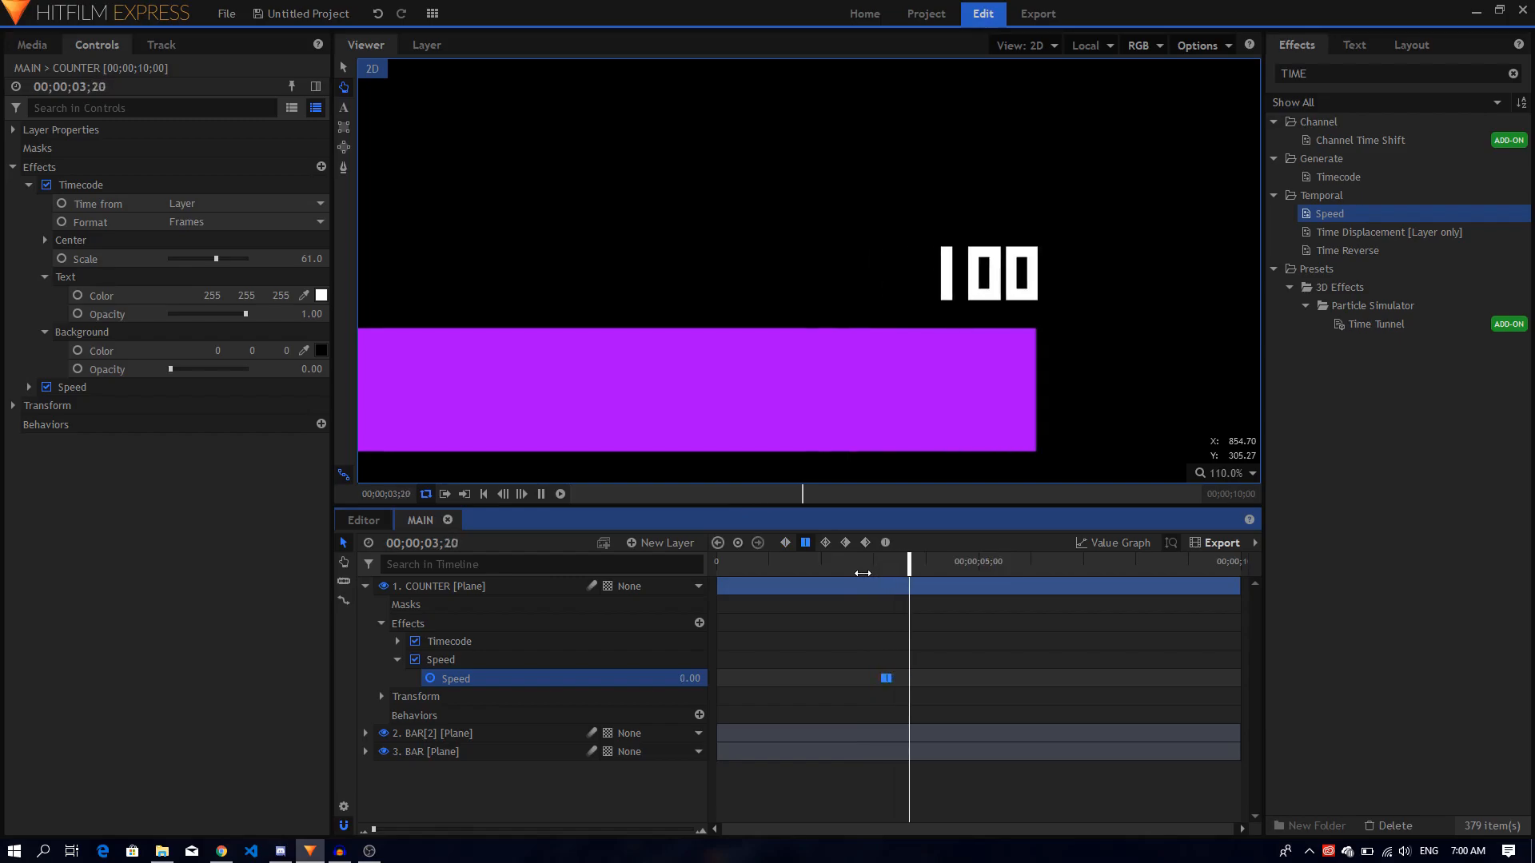
click(852, 573)
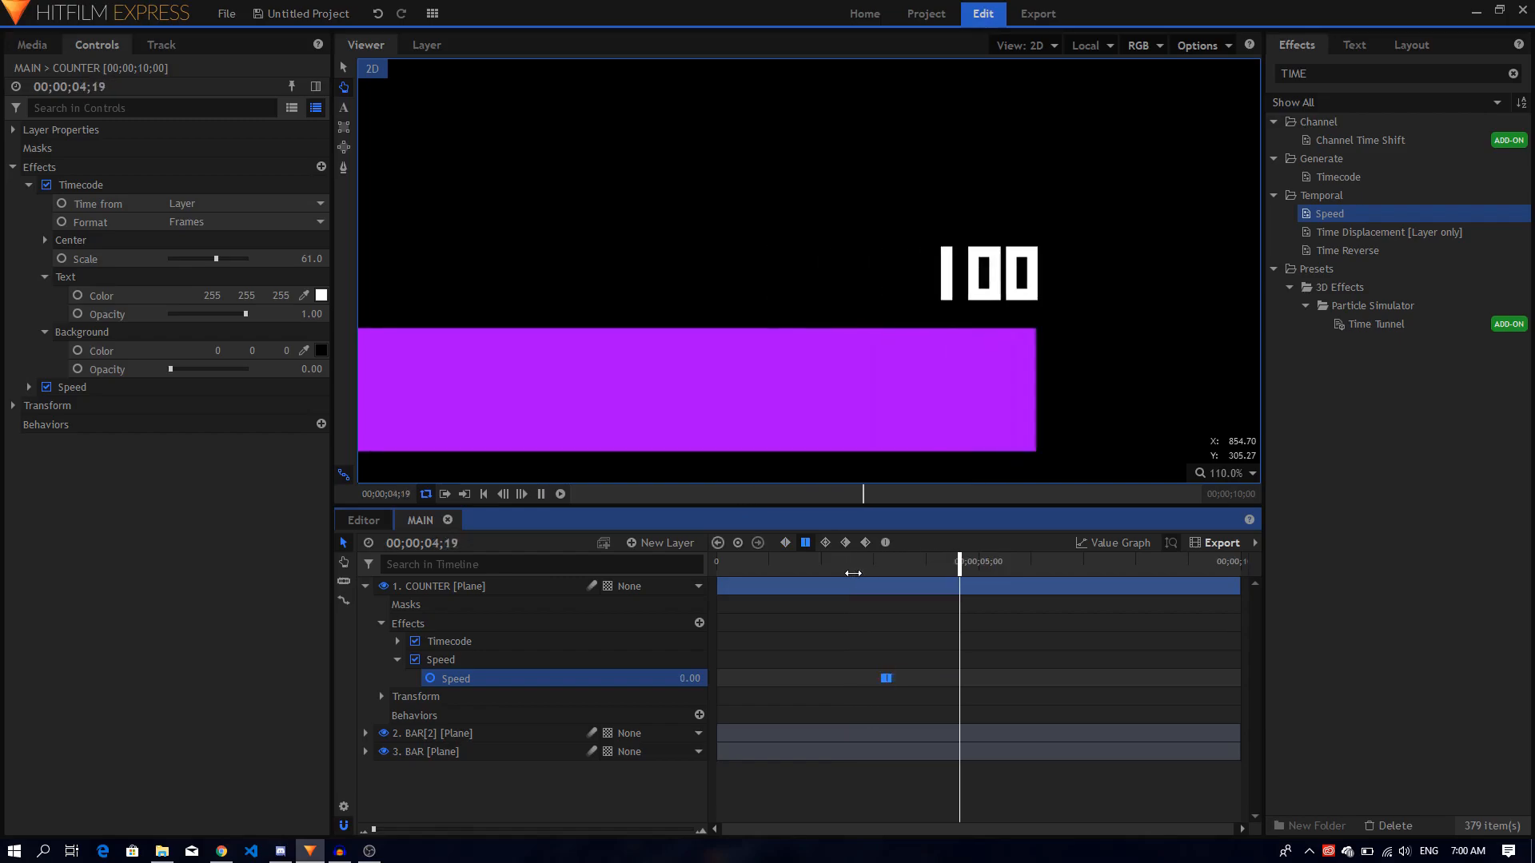
key(space)
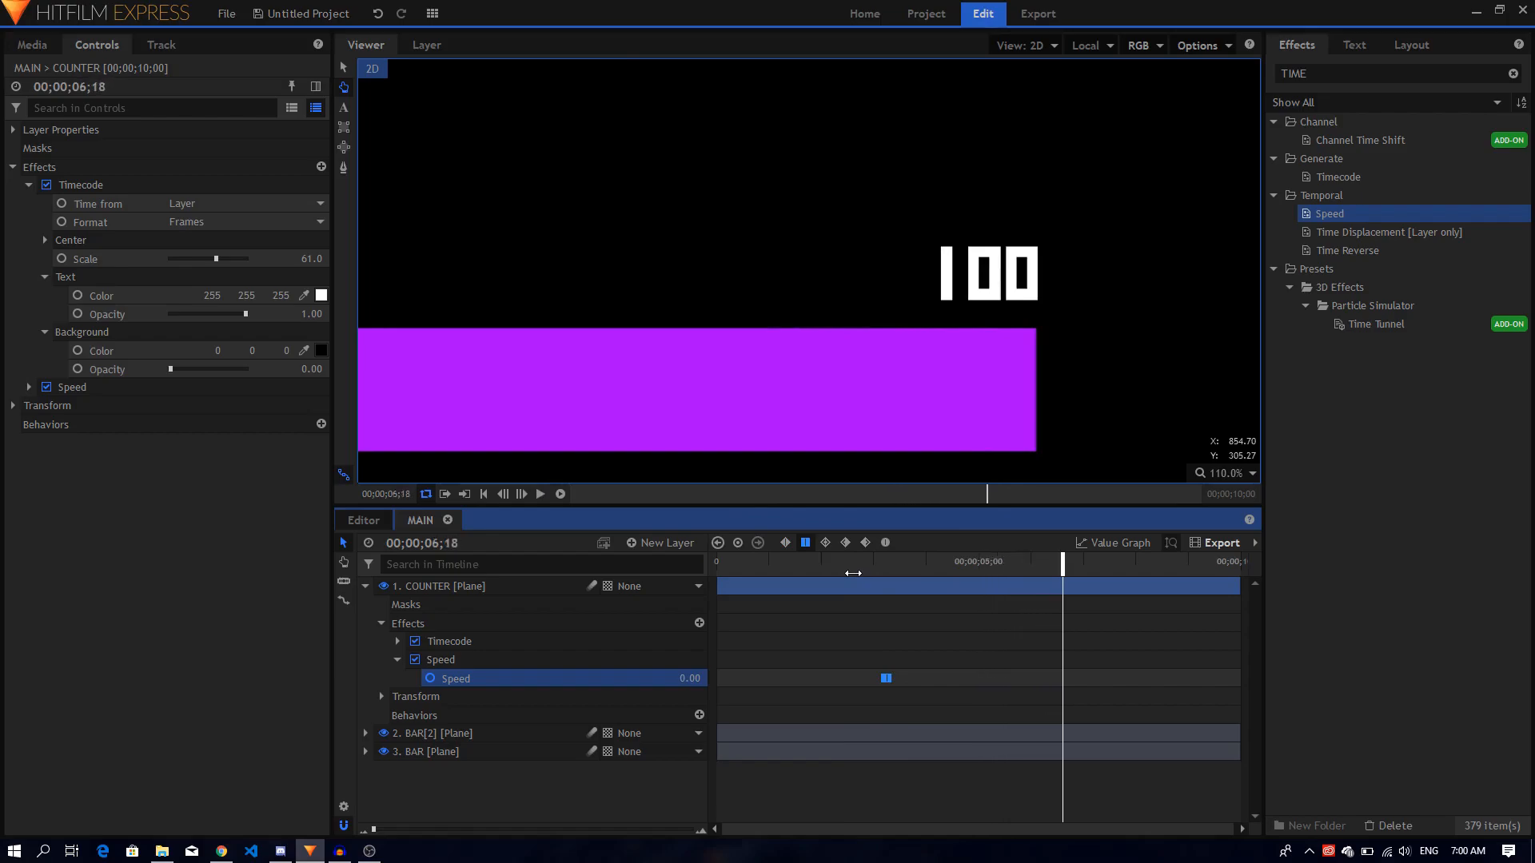
click(365, 586)
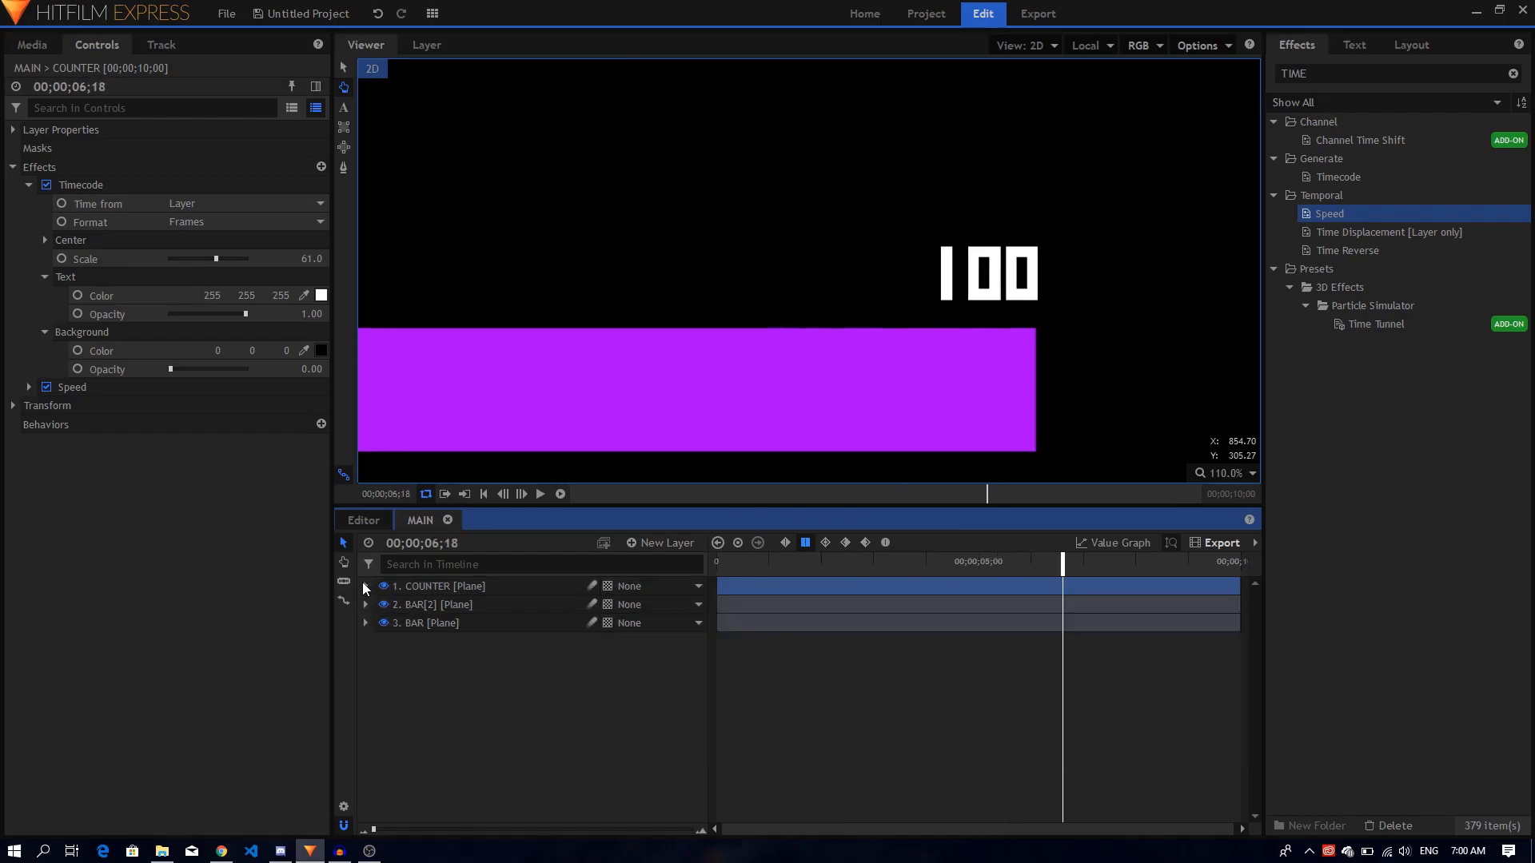
Show the whole frame at 40% zoom and play the finished loading bar from the start
scroll(894, 303, down, 4)
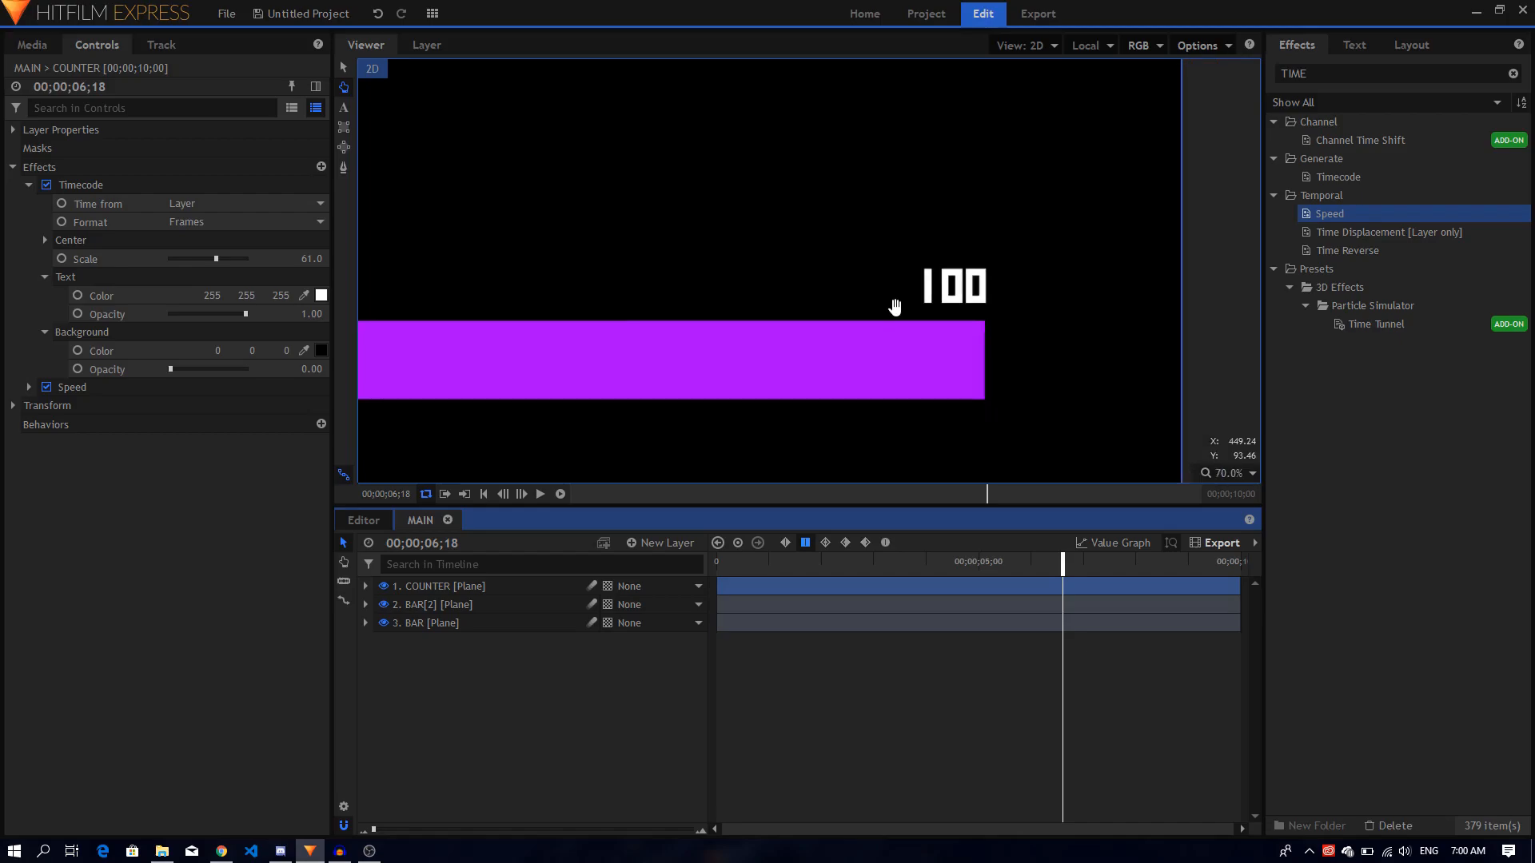
scroll(894, 306, down, 3)
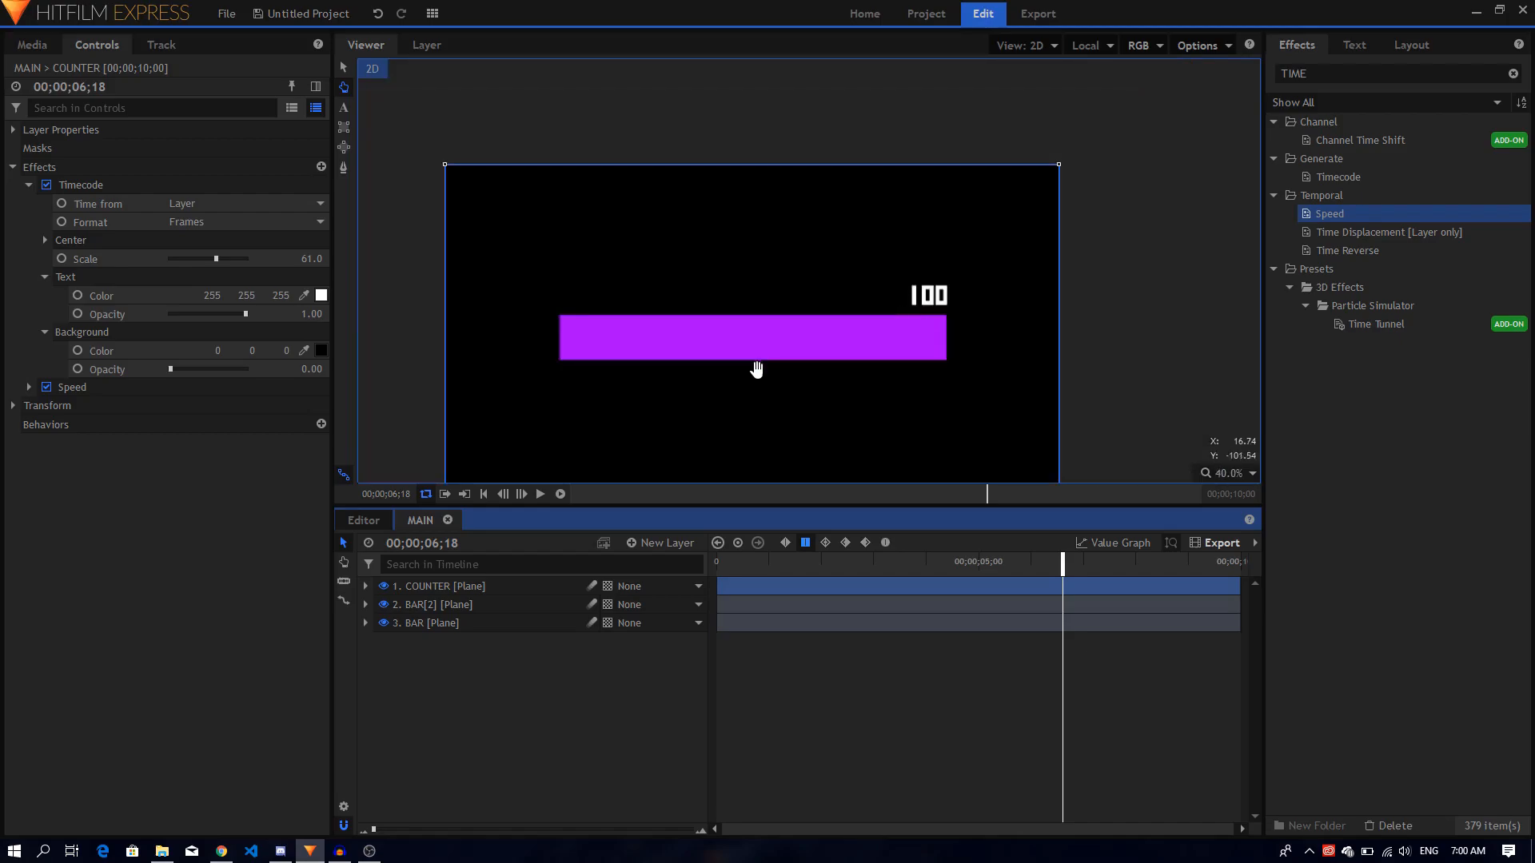
drag(756, 370, 809, 315)
drag(742, 564, 686, 565)
key(space)
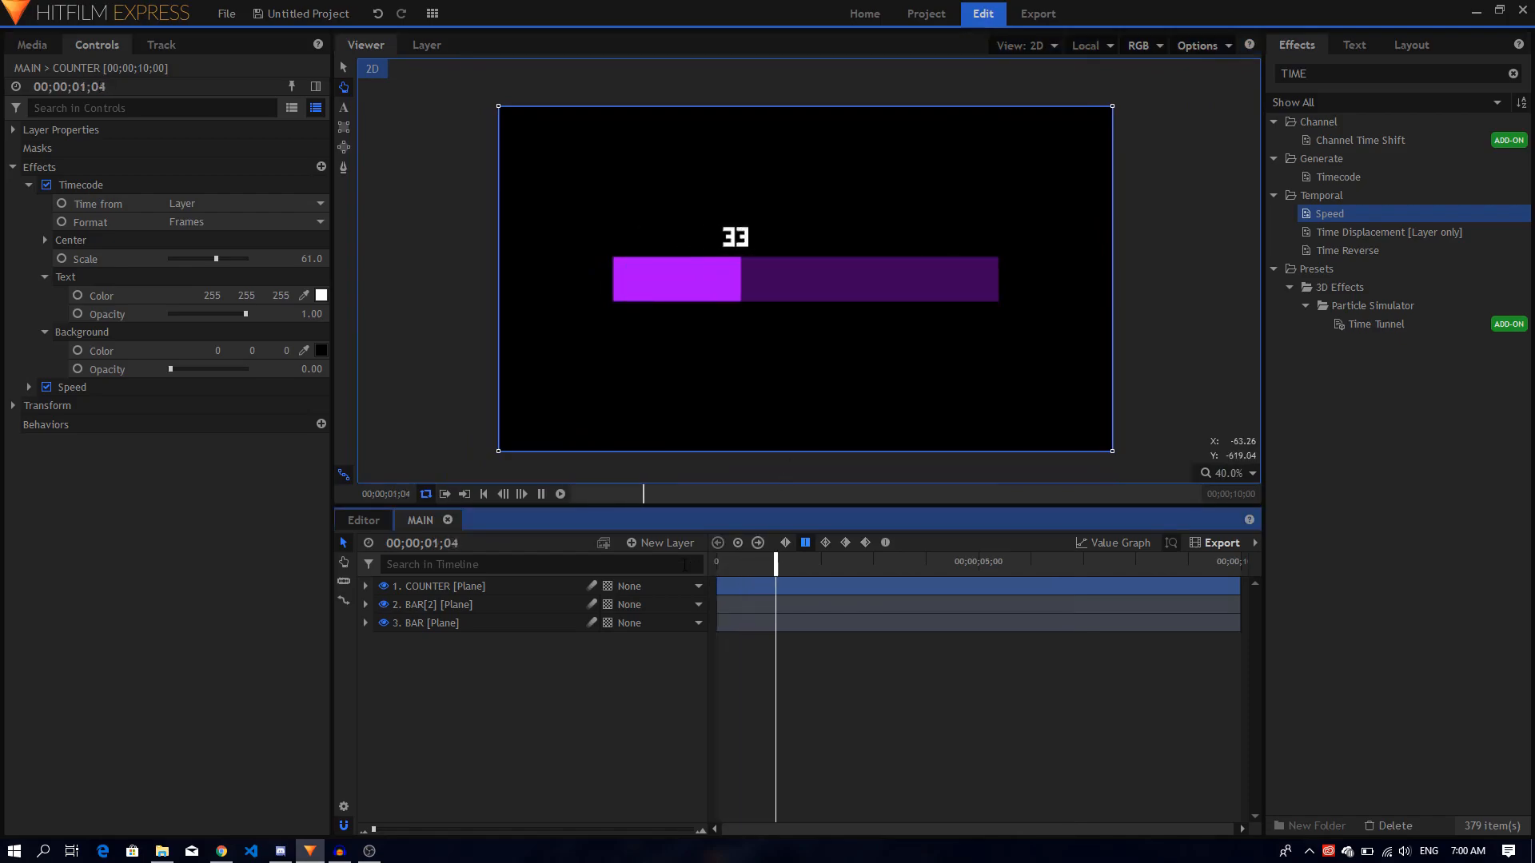